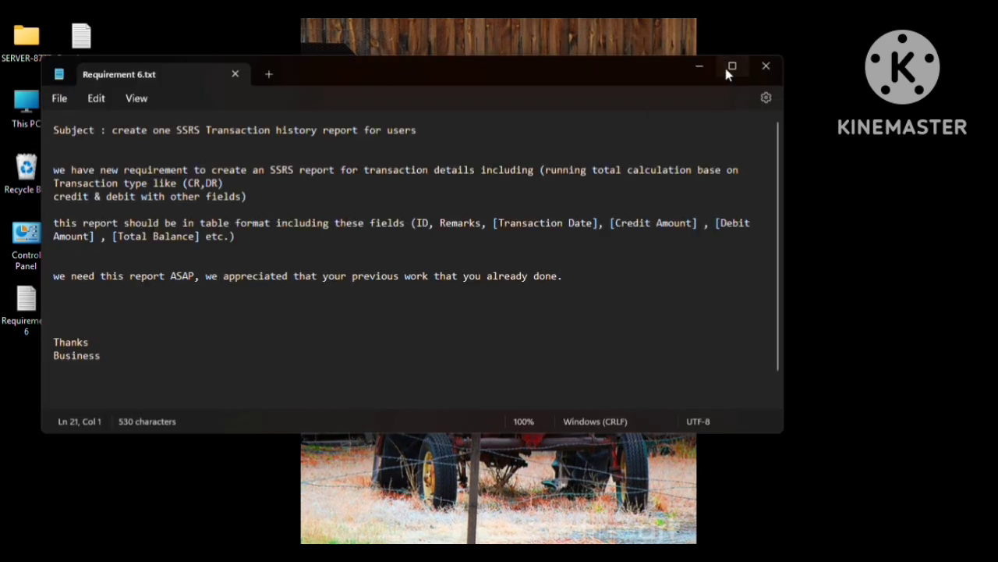
Maximize the Notepad window showing Requirement 6.txt.
left_click(725, 65)
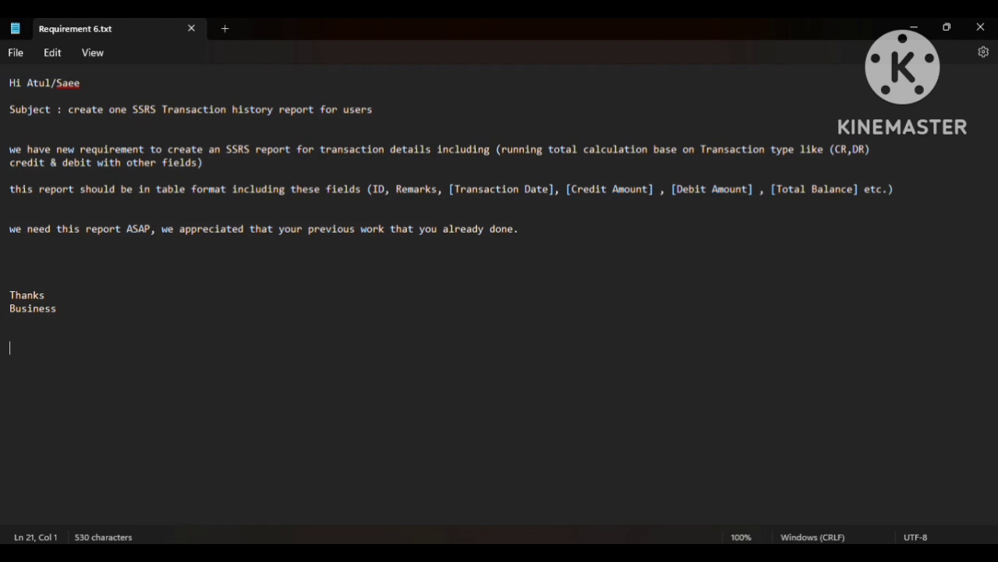
In Edge, rerun the 'ssrs report builder download' search and open Microsoft's Report Builder download page.
left_click(257, 554)
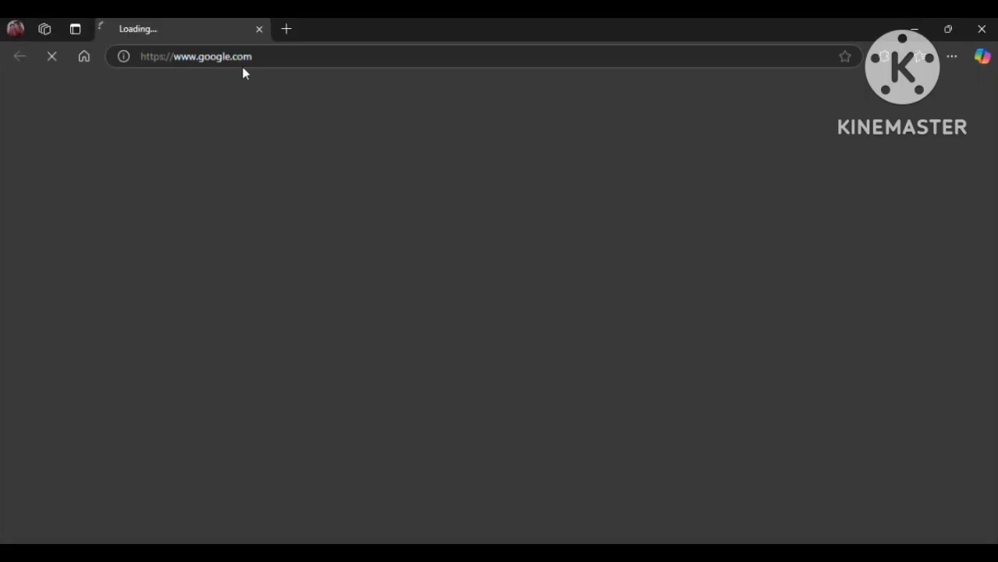
left_click(263, 50)
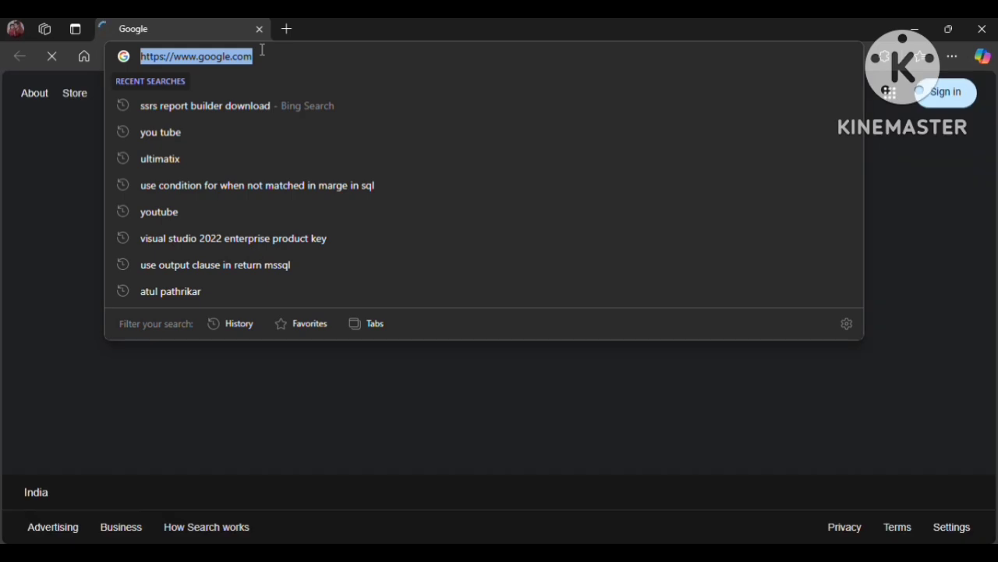
left_click(241, 106)
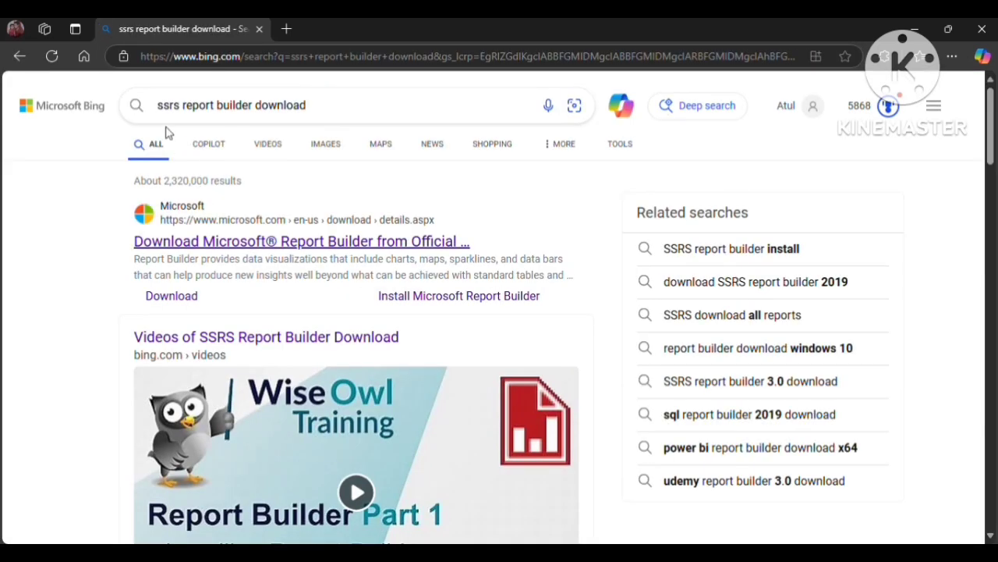
left_click(263, 243)
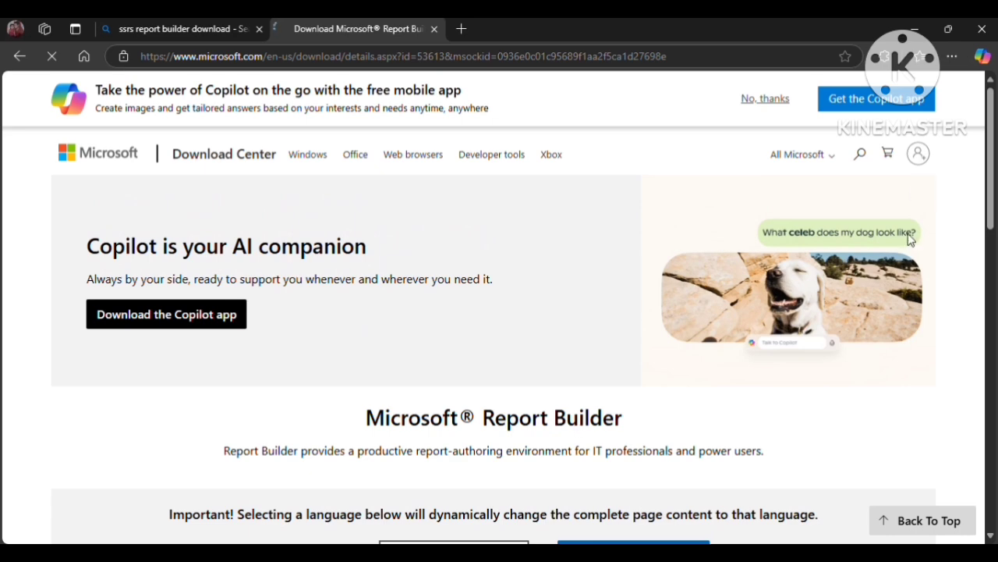
scroll(993, 165, "down", 3)
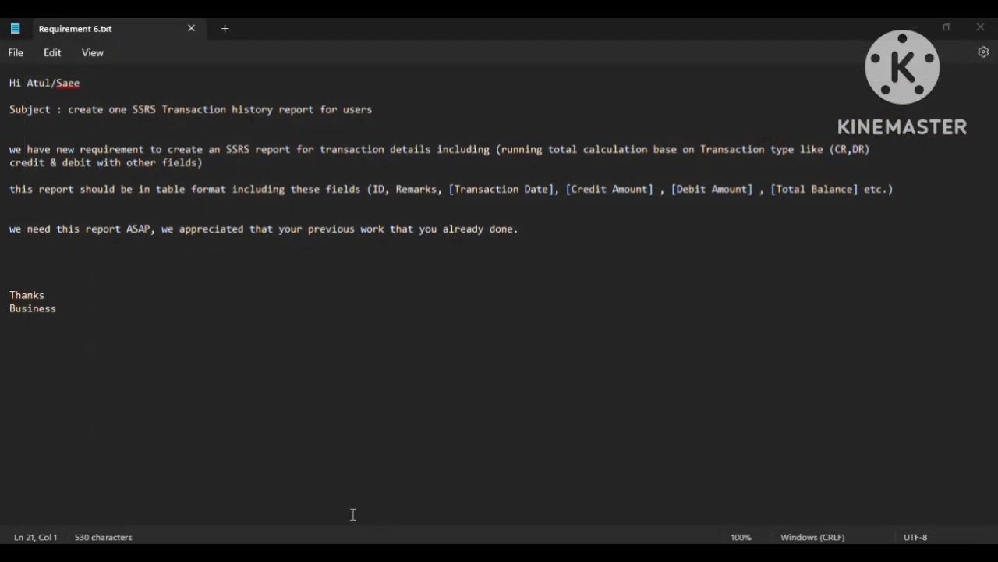
Add blank lines below the sign-off in Requirement 6.txt, discarding the started line '1. we need that store,'.
left_click(578, 223)
left_click(315, 347)
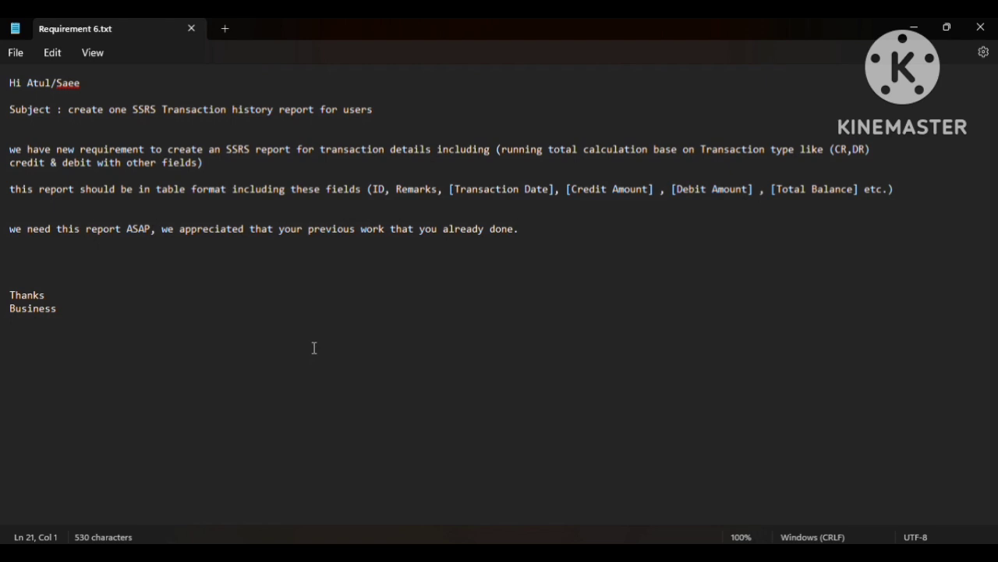
key("Return")
key("Return")
type("1. we need ")
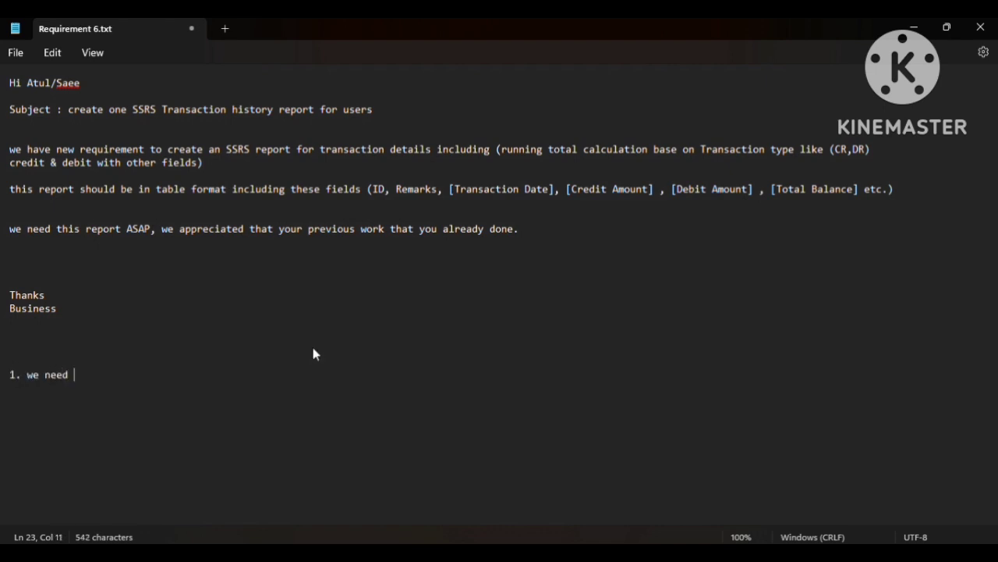
type("that store")
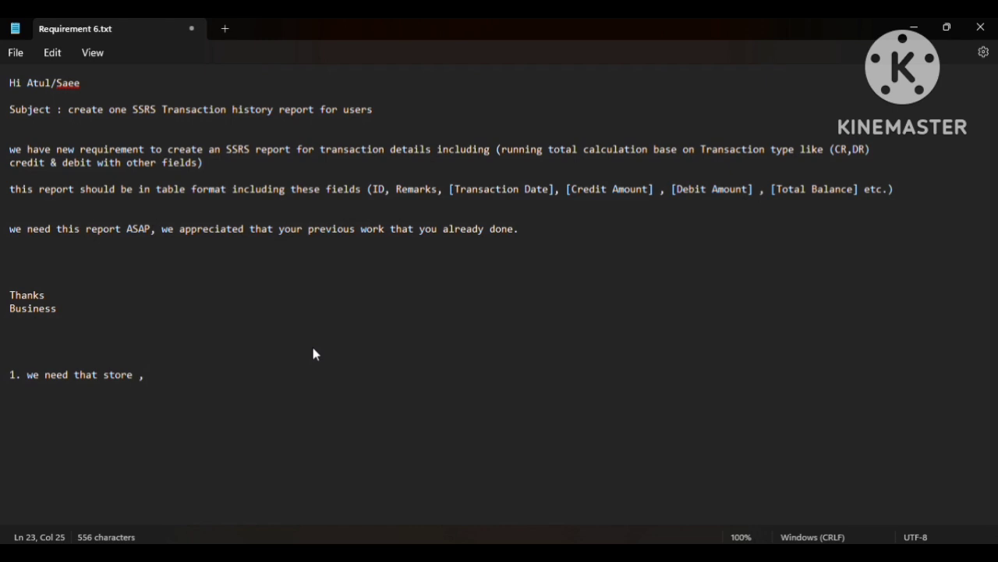
type(",")
key("shift+Home")
key("BackSpace")
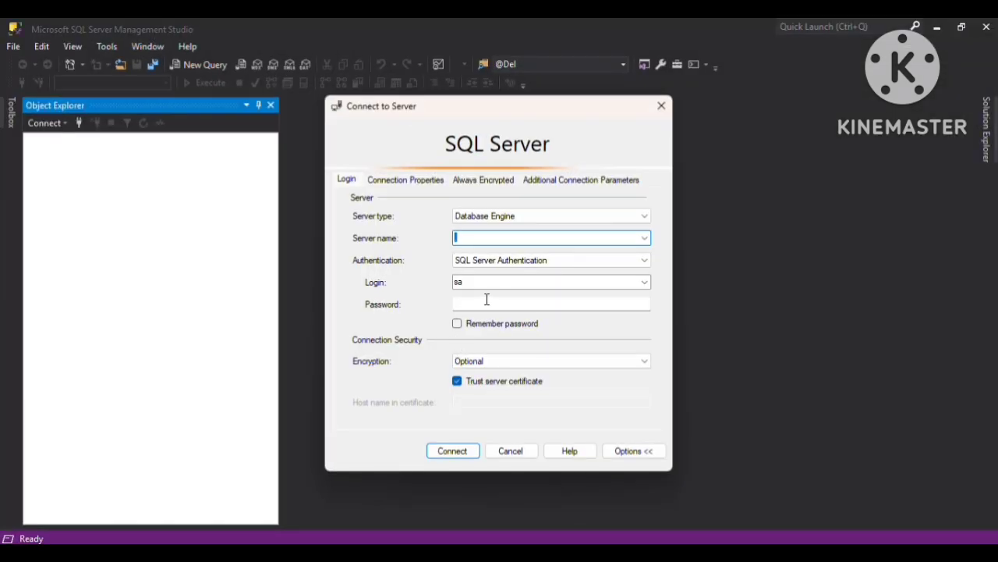
Log in to the local server and expand SqlBank > Programmability > Stored Procedures to select dbo.PROC_TRansaction.
left_click(487, 300)
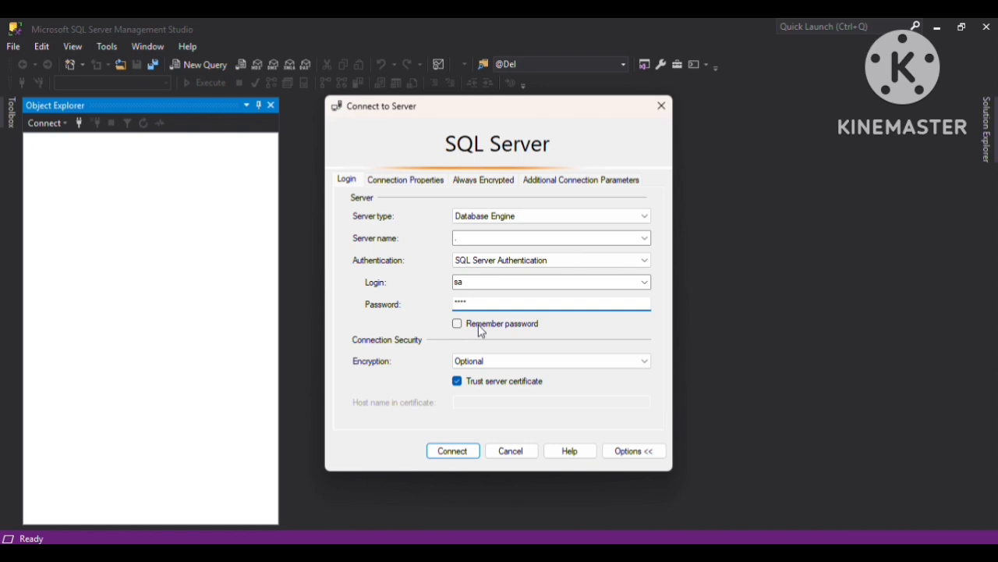
left_click(461, 459)
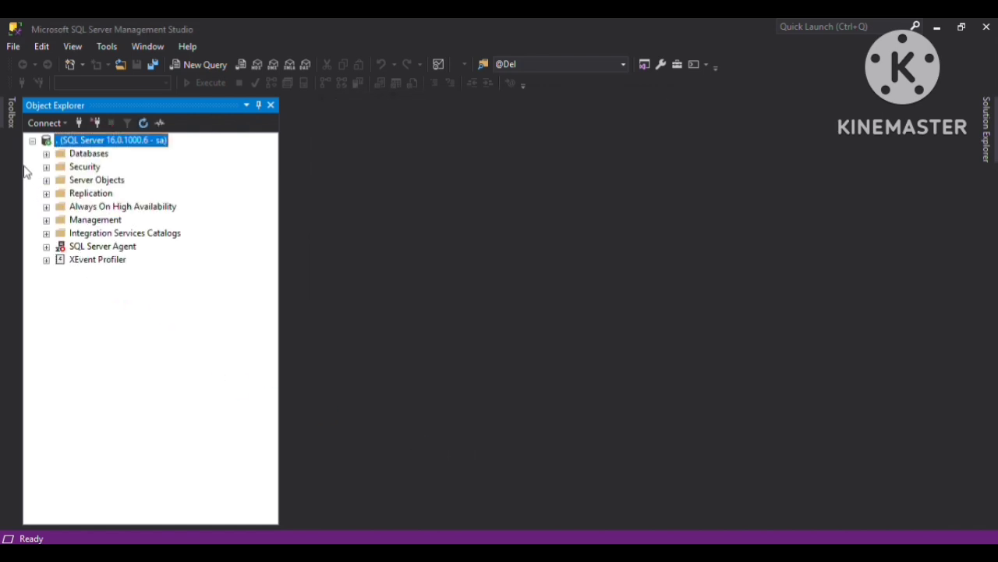
left_click(46, 154)
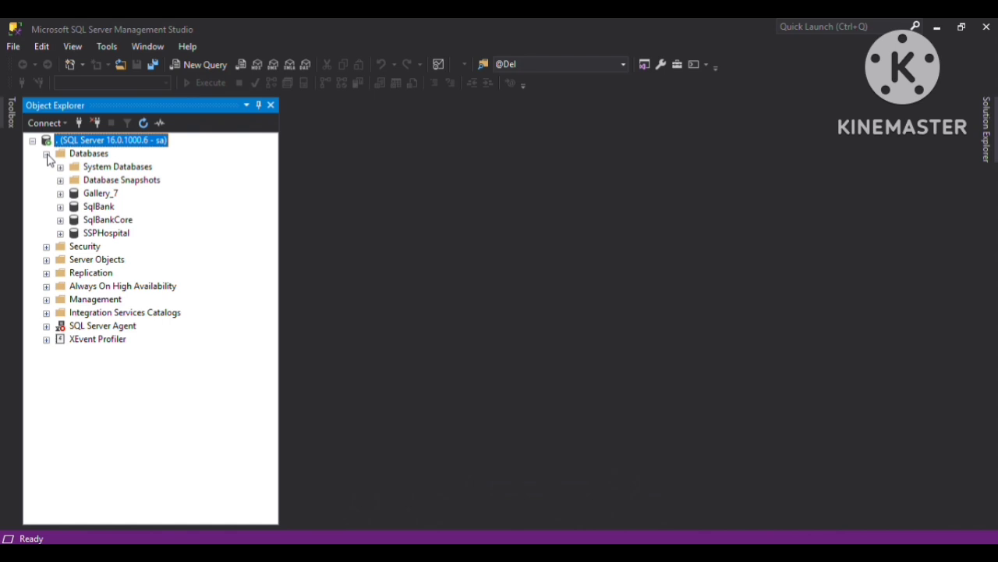
left_click(61, 207)
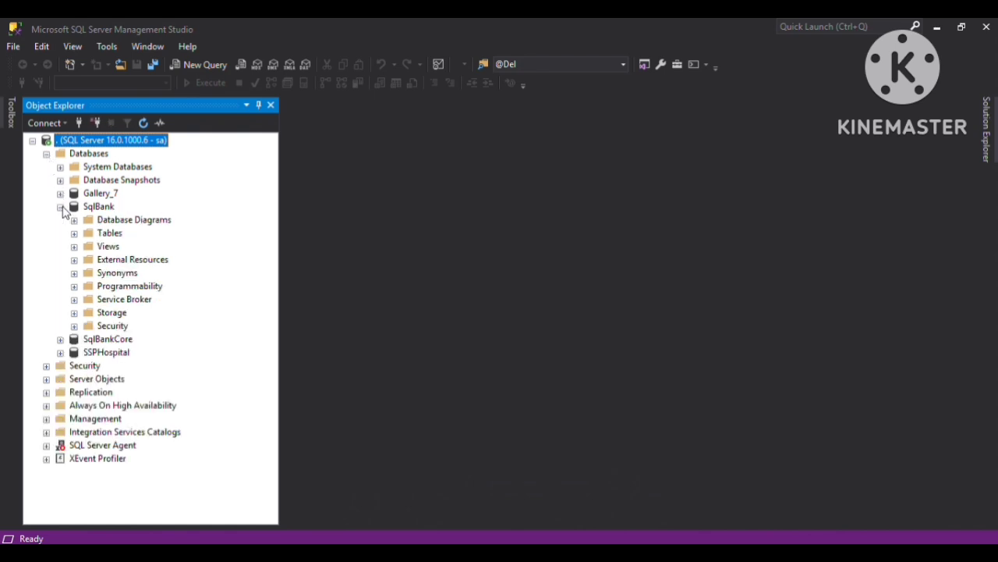
left_click(74, 286)
left_click(88, 300)
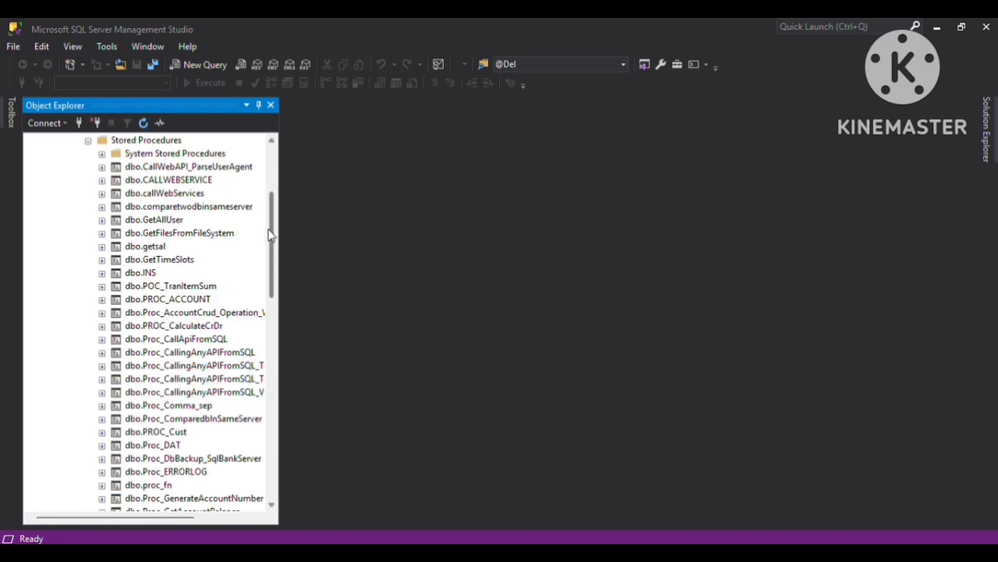
left_click_drag(272, 229, 276, 325)
left_click(172, 460)
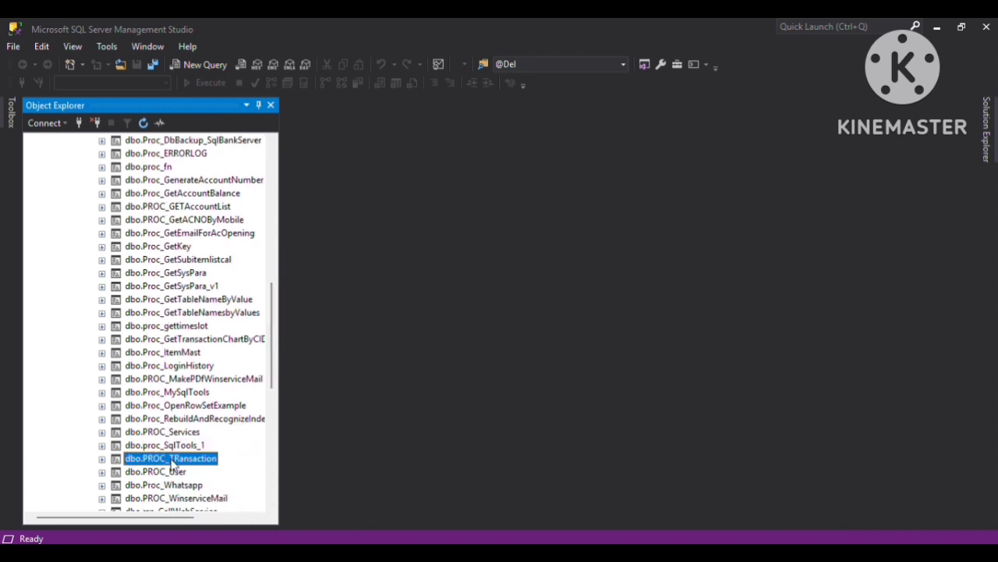
right_click(171, 463)
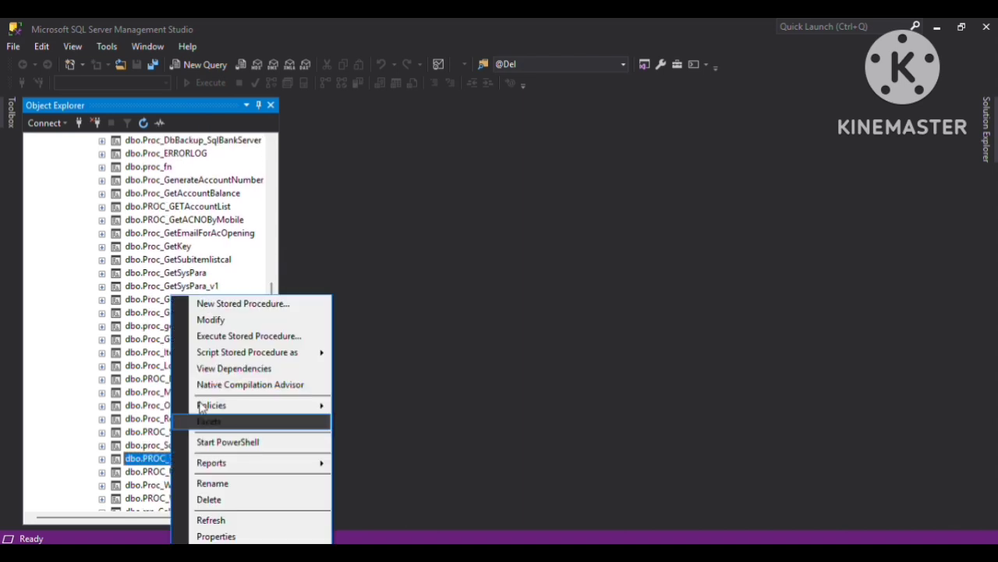
Open dbo.PROC_TRansaction's ALTER script and scroll to its FNGetTransaction query.
left_click(238, 321)
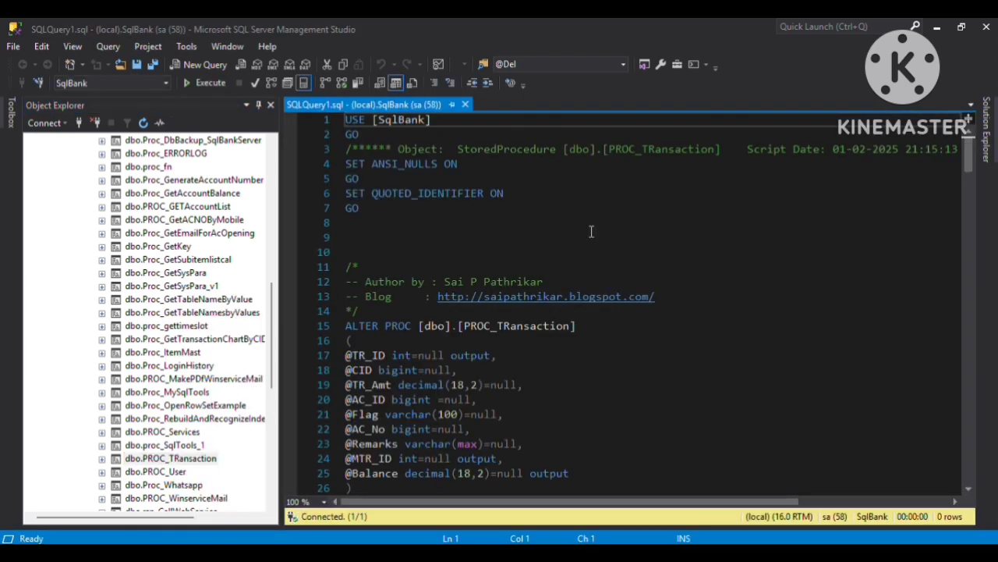
key("Down")
key("Down")
key("Down")
key("Down")
key("Down")
key("Down")
key("Down")
key("Down")
key("Down")
key("Down")
key("Down")
key("Down")
key("Down")
key("Down")
key("Down")
key("Down")
key("Down")
key("Down")
key("Down")
key("Down")
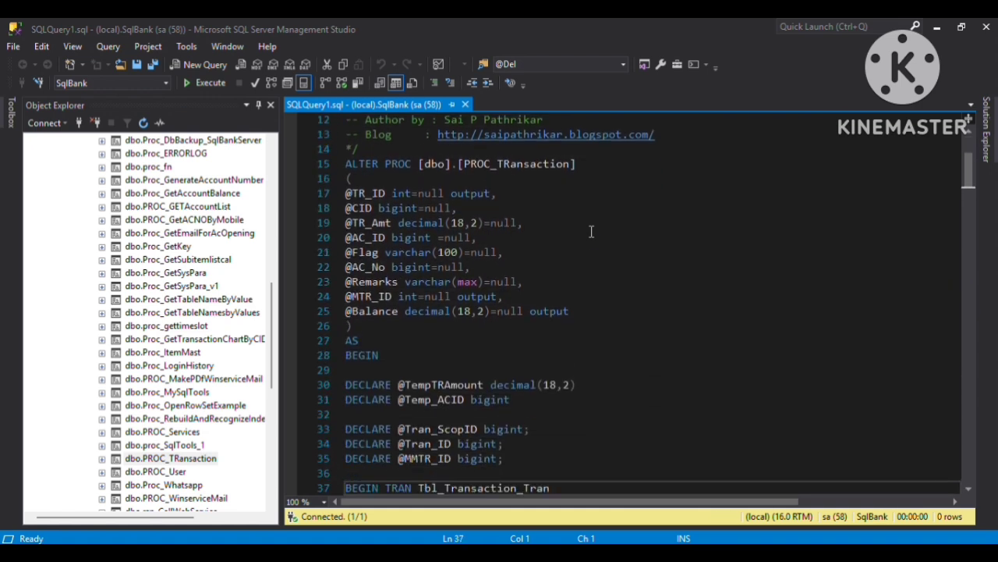
key("Down")
key("Down")
key("Down")
key("Down")
key("Down")
key("Down")
key("Down")
key("Down")
key("Down")
key("Down")
key("Down")
key("Down")
key("Down")
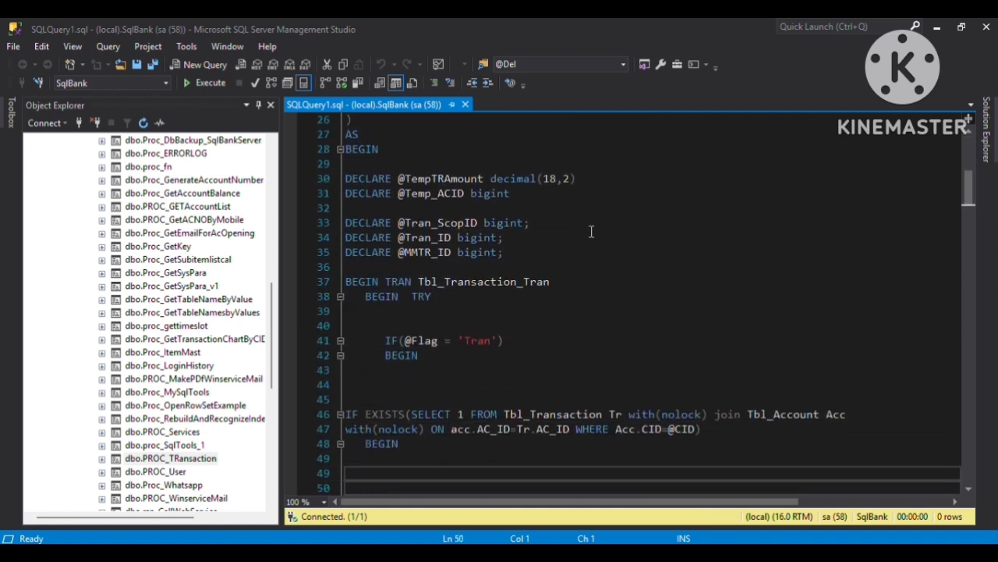
key("Down")
key("Down")
key("Down")
key("Down")
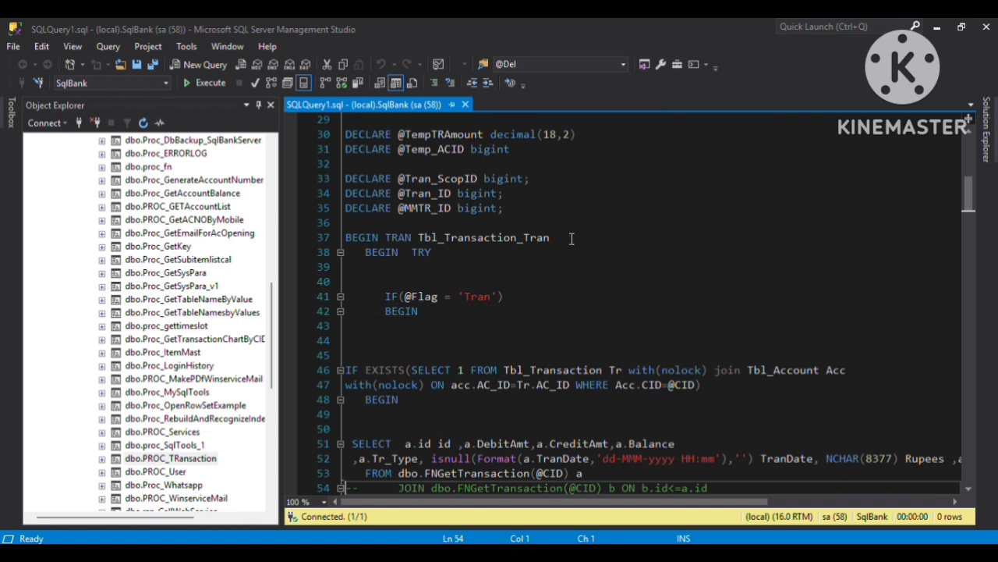
left_click(466, 308)
key("Down")
key("Down")
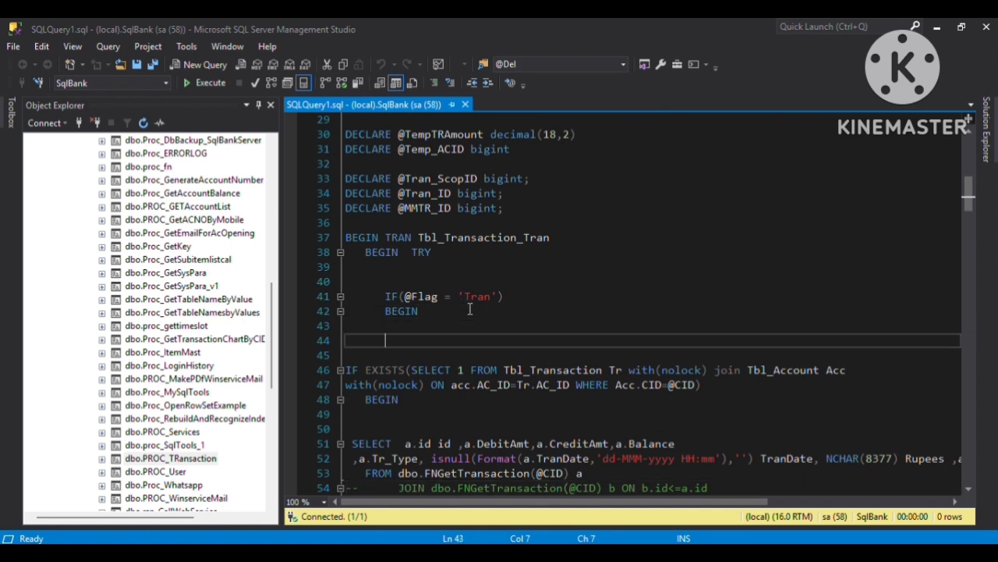
key("Down")
key("Down")
key("Down")
key("Down")
key("Down")
key("Down")
key("Down")
key("Down")
key("Down")
key("Down")
key("Down")
key("Down")
key("Down")
key("Down")
key("Down")
key("Down")
key("Down")
key("Down")
key("Down")
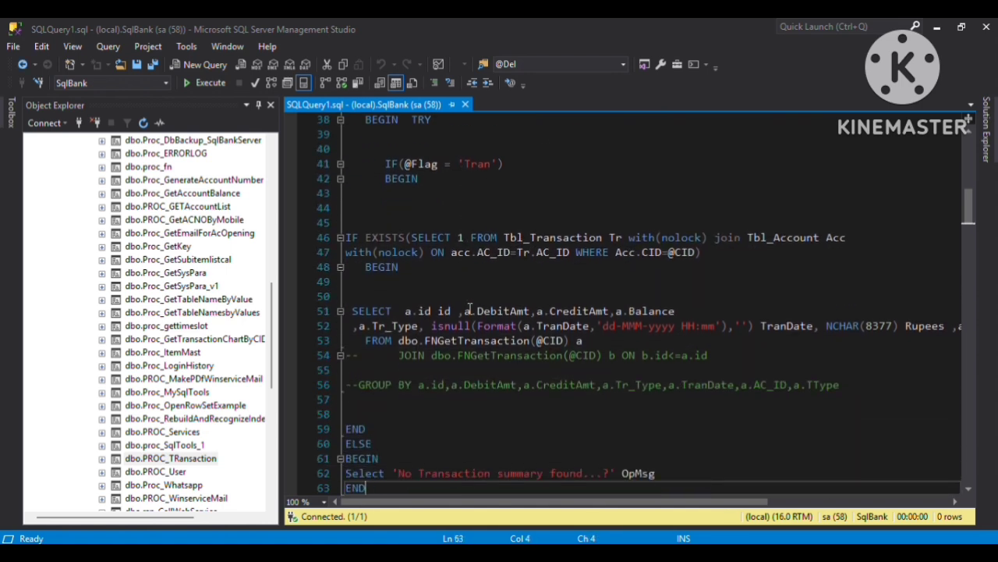
double_click(465, 341)
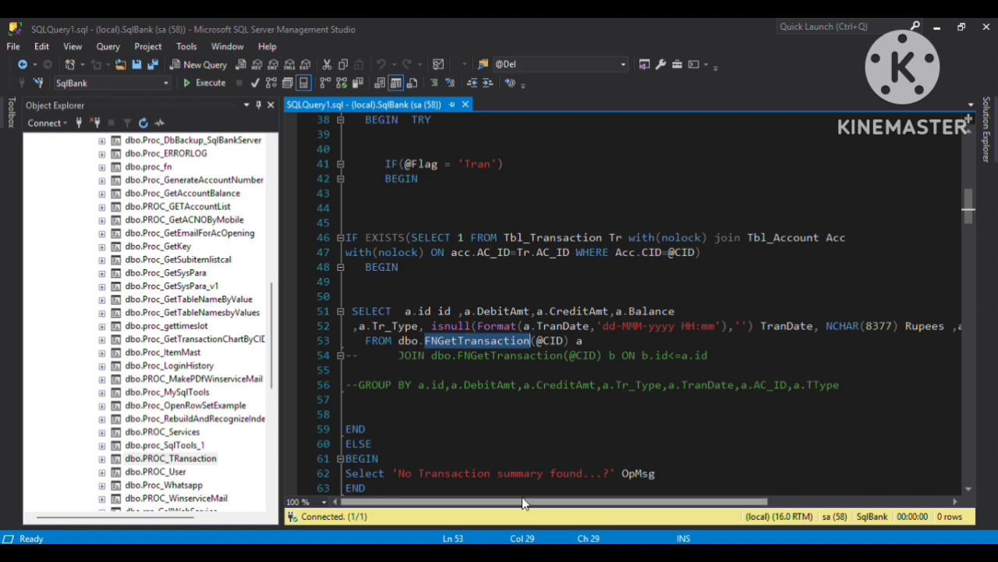
mouse_move(530, 502)
left_mouse_down()
mouse_move(688, 502)
mouse_move(525, 502)
left_mouse_up()
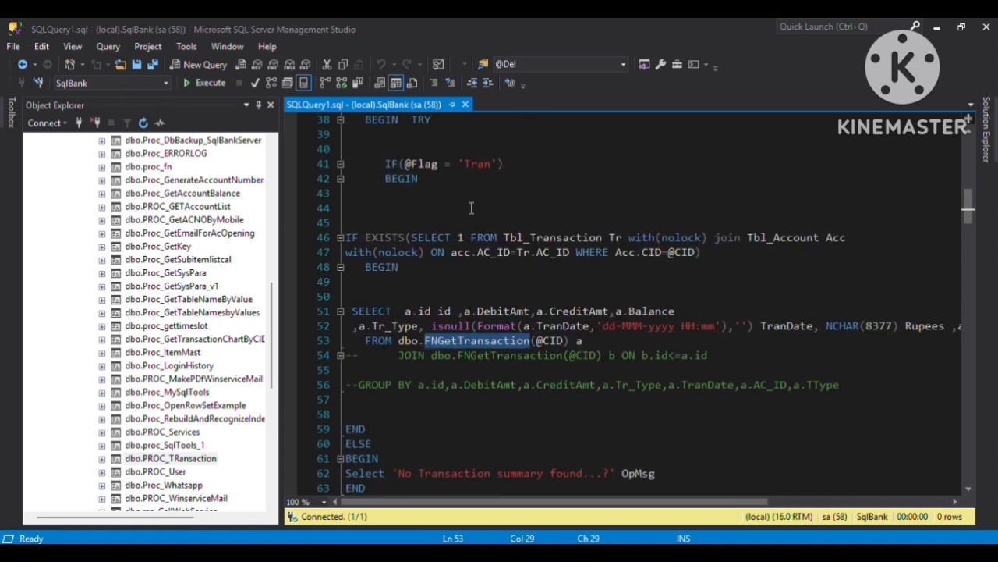
key("alt+Tab")
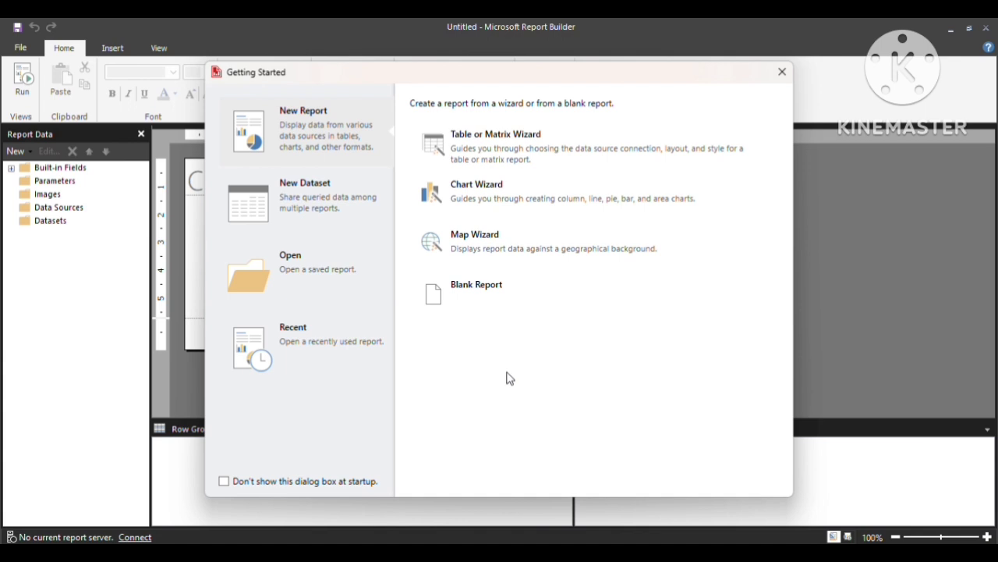
Create a blank report and widen its body from about 15 to about 23 cm.
left_click(478, 285)
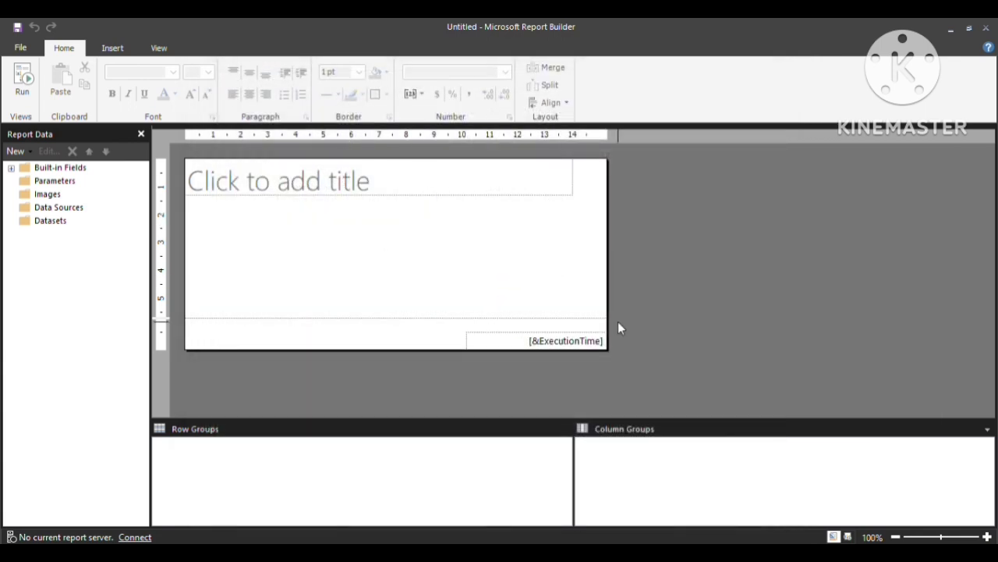
left_click(555, 290)
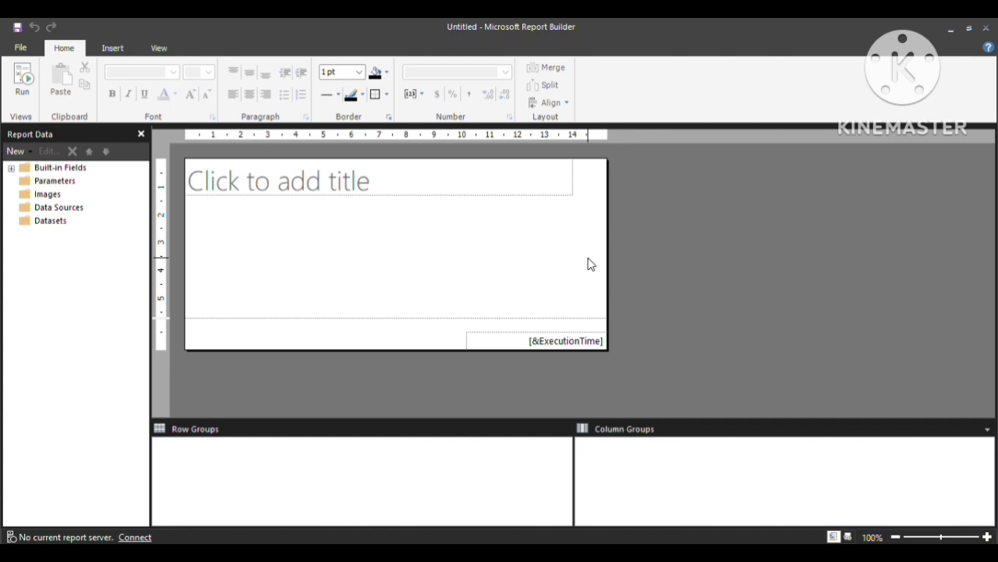
left_click(446, 189)
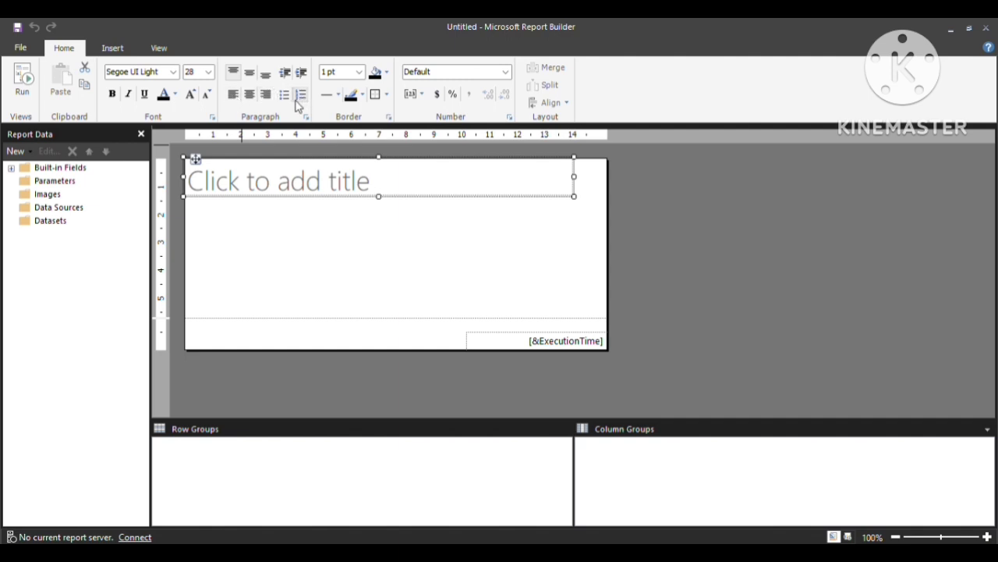
left_click_drag(608, 285, 853, 252)
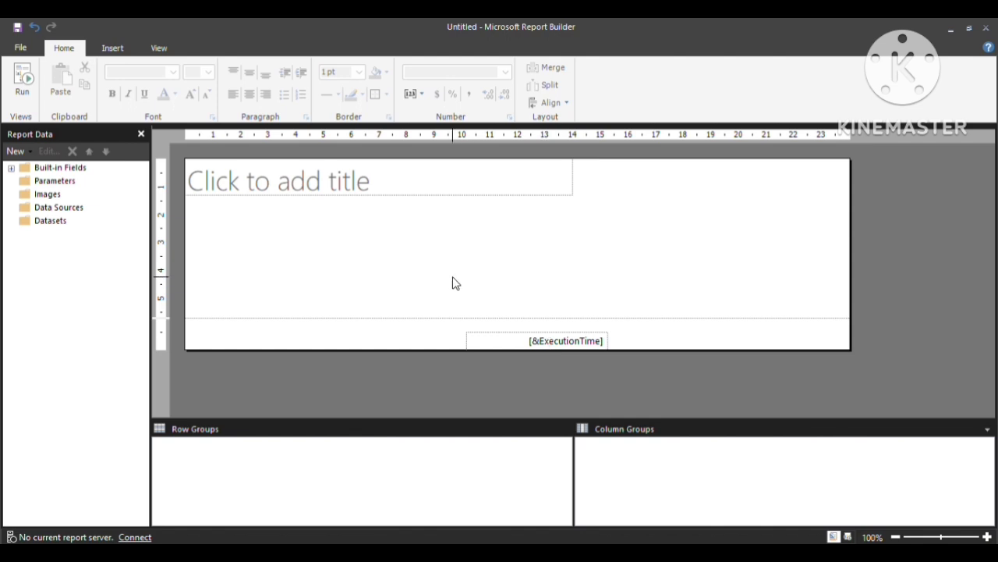
Title the report 'Transaction History Report' in bold Calibri, then highlight 'table' in the requirement note.
left_click(384, 190)
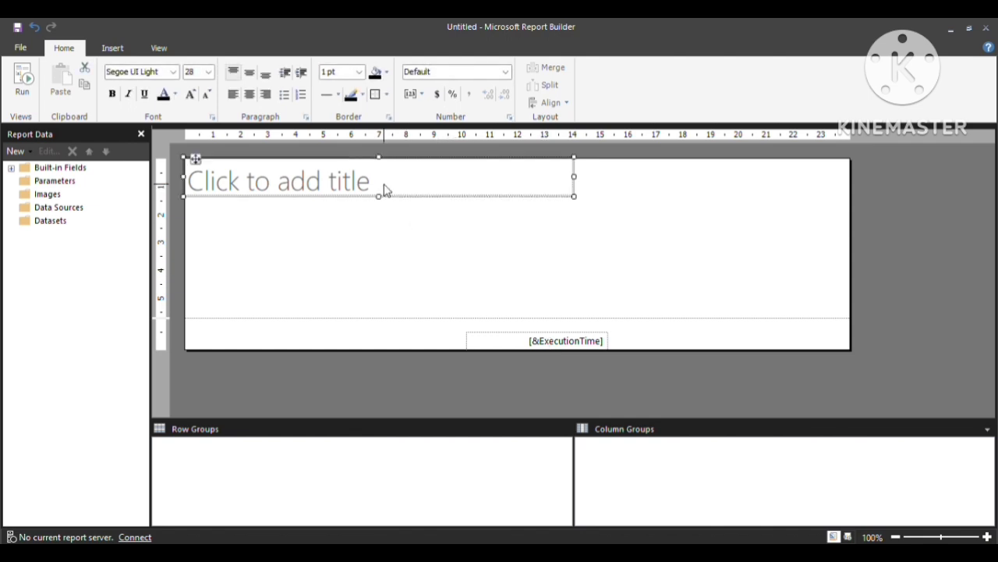
left_click(384, 189)
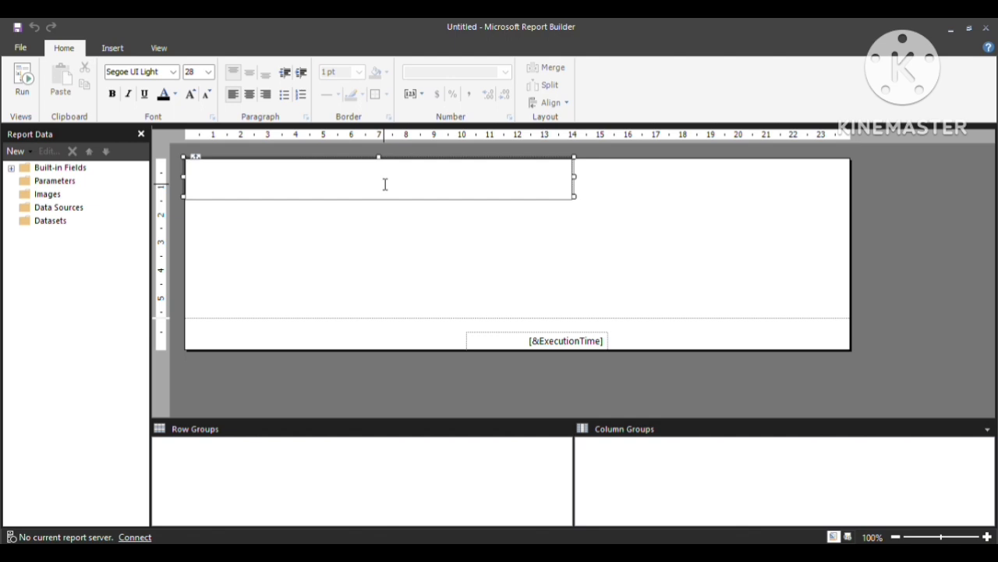
type("Transaction ")
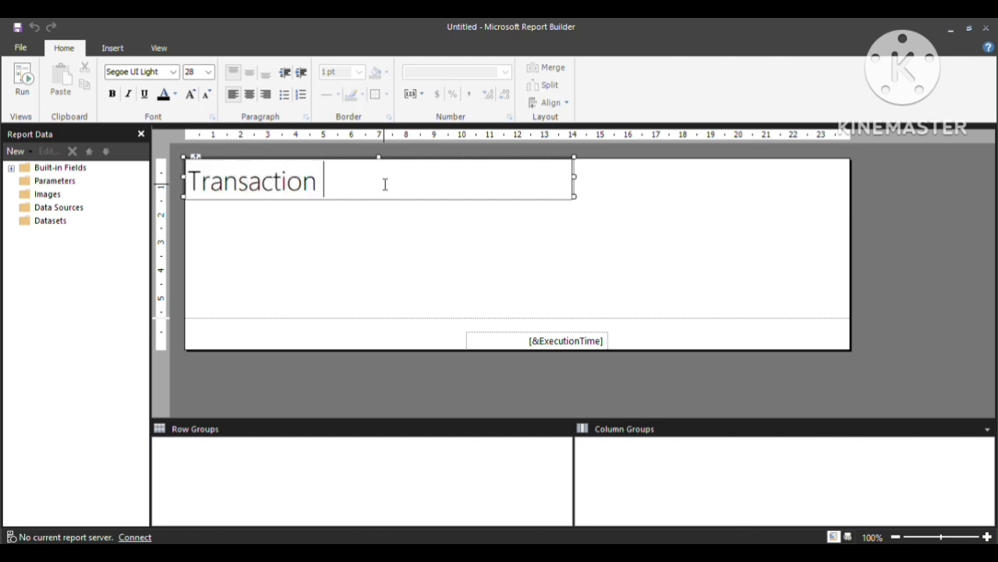
type("History Report")
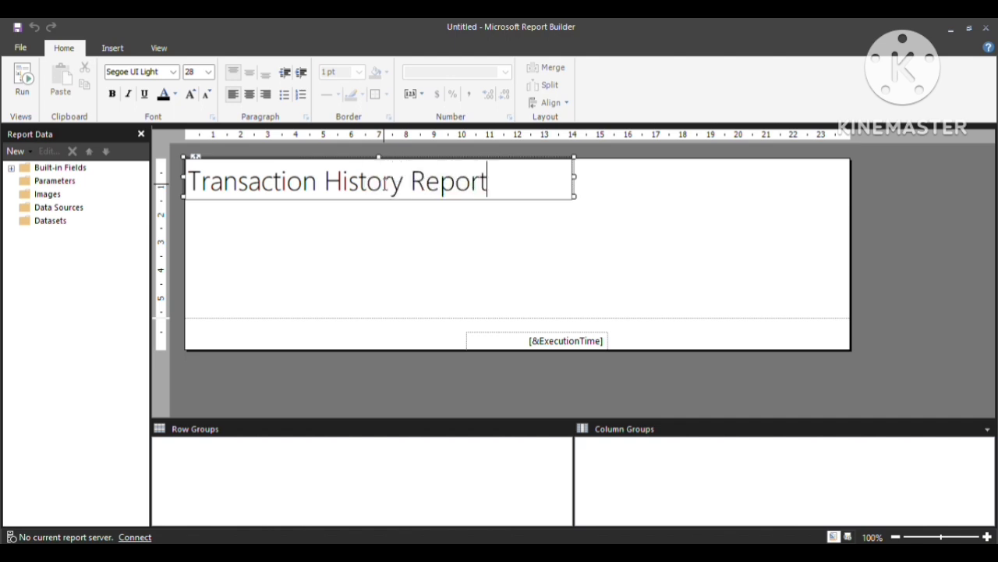
key("ctrl+a")
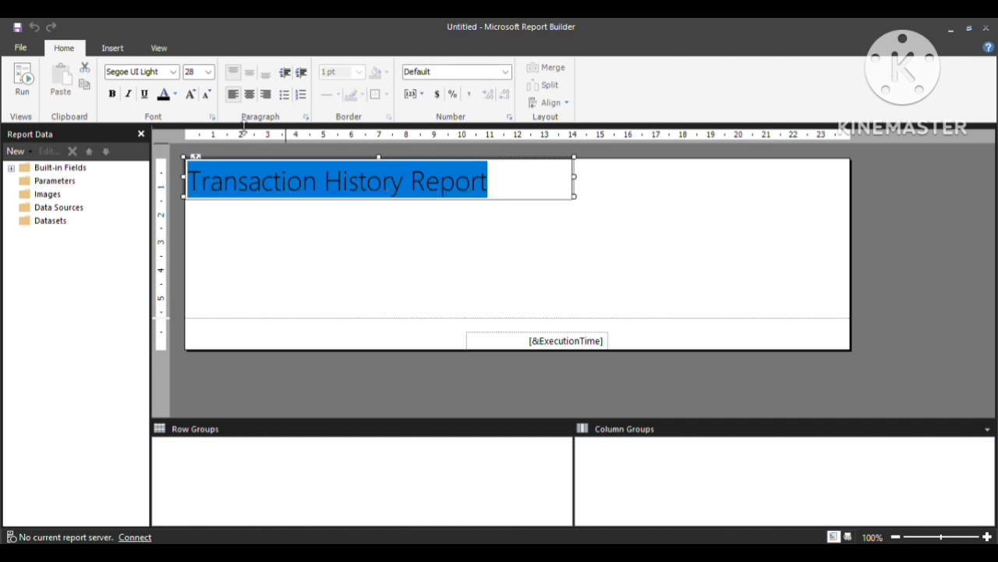
left_click(112, 94)
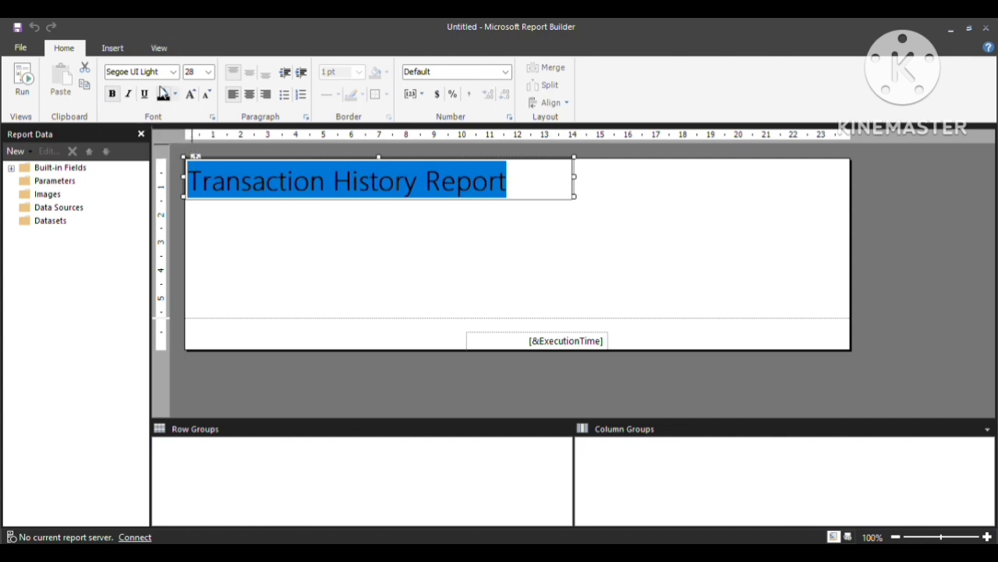
left_click(173, 72)
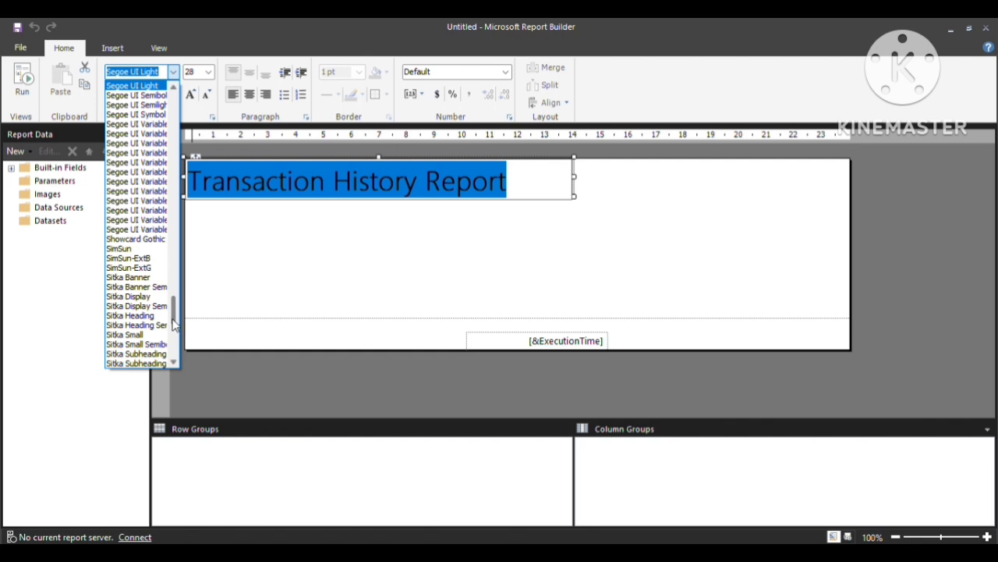
scroll(175, 116, "up", 20)
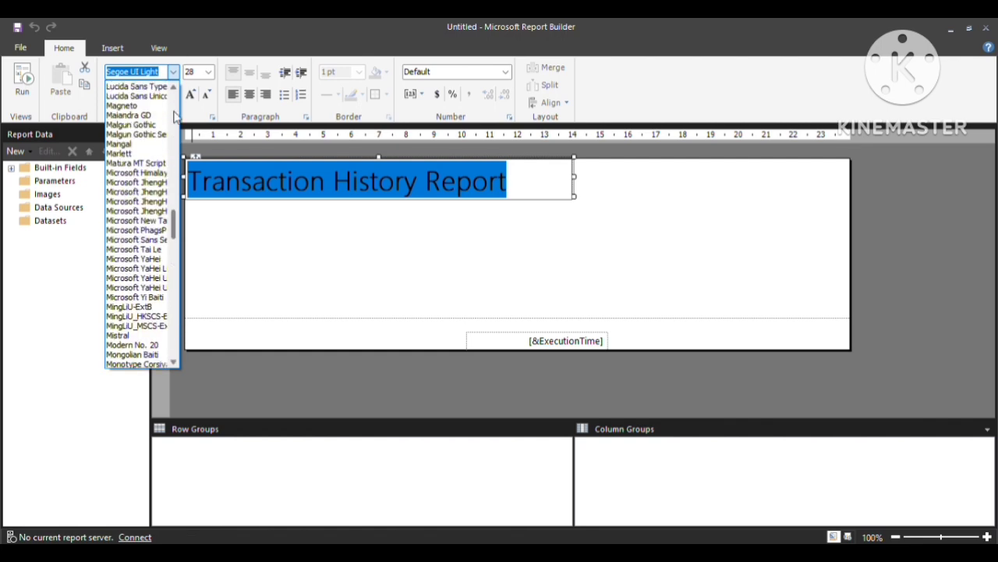
type("cal")
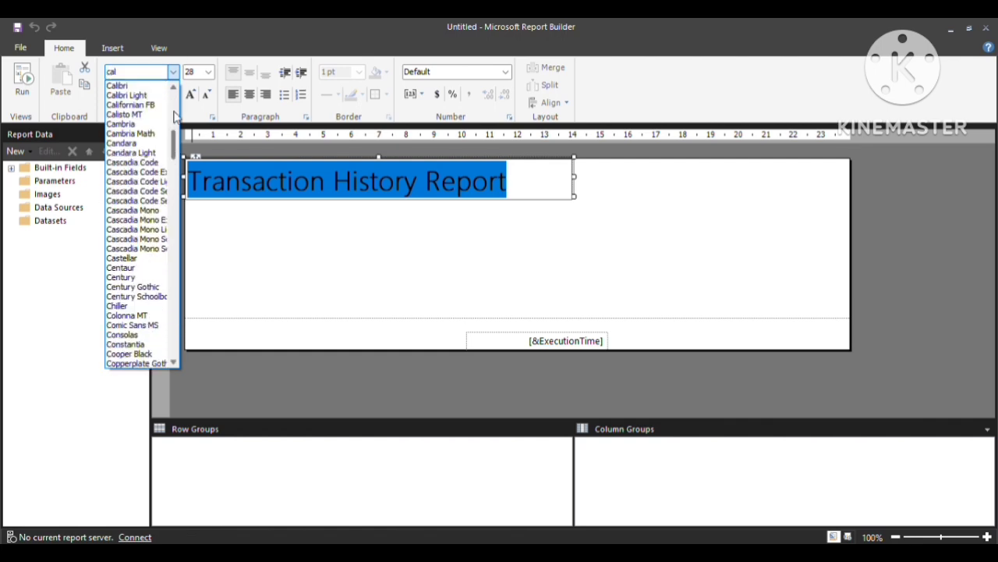
left_click(141, 88)
key("ctrl+b")
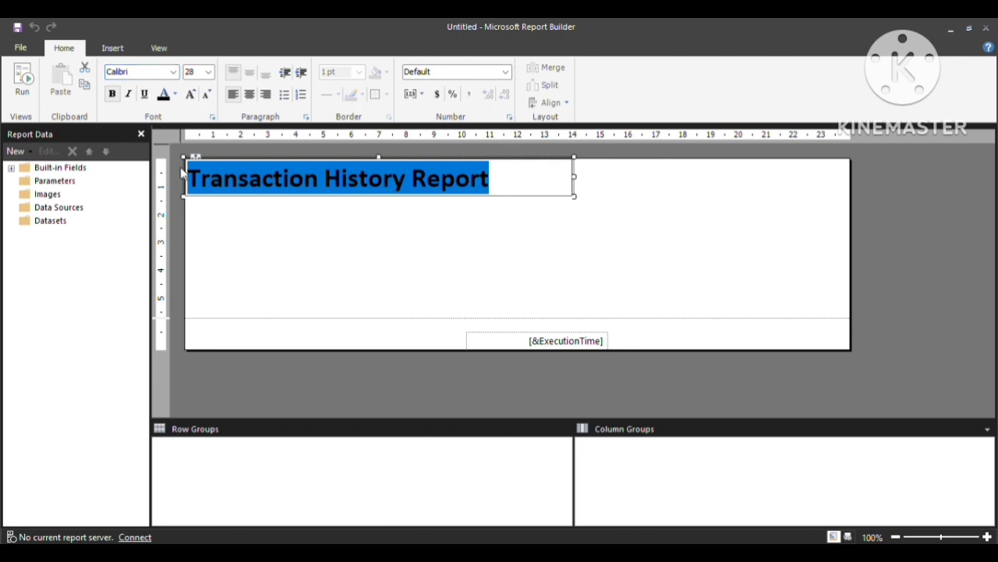
left_click(341, 256)
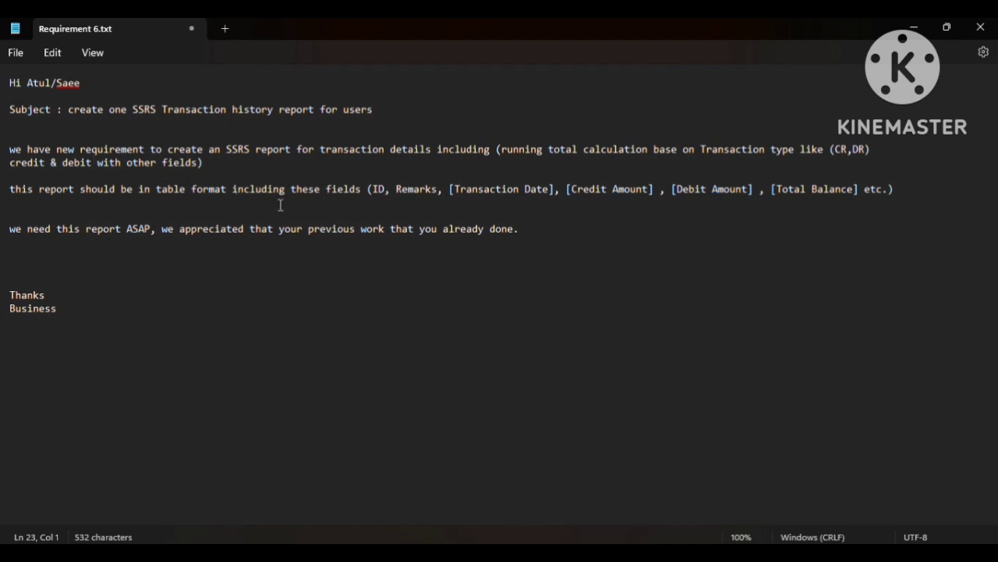
left_click_drag(153, 189, 200, 188)
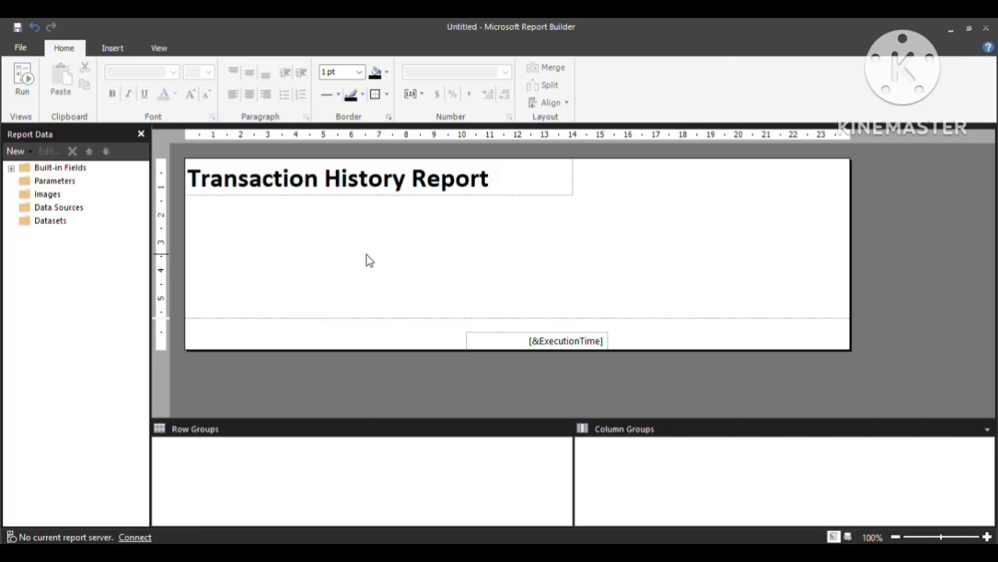
Insert a table into the report body, closing Dataset Properties without choosing a dataset.
right_click(363, 248)
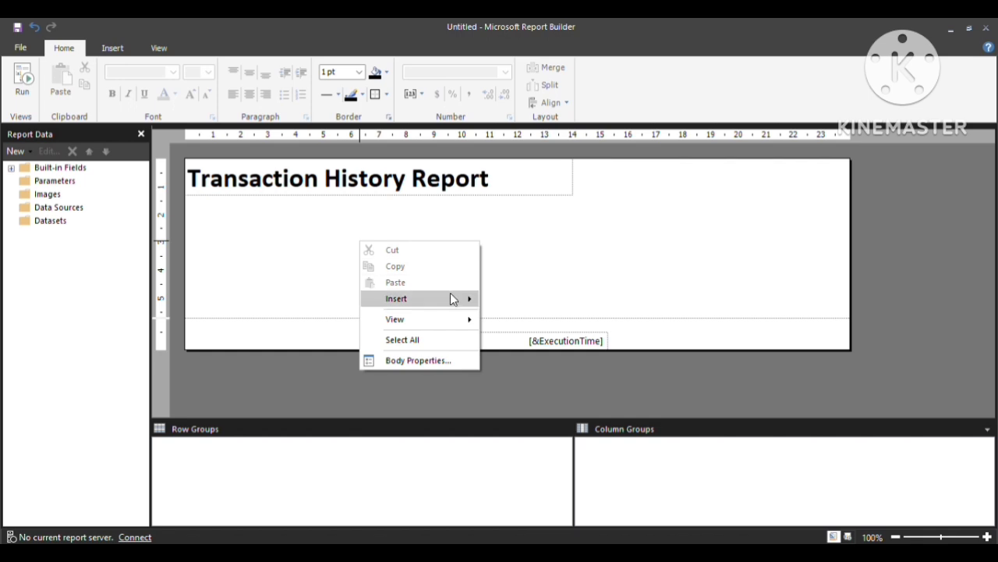
mouse_move(452, 295)
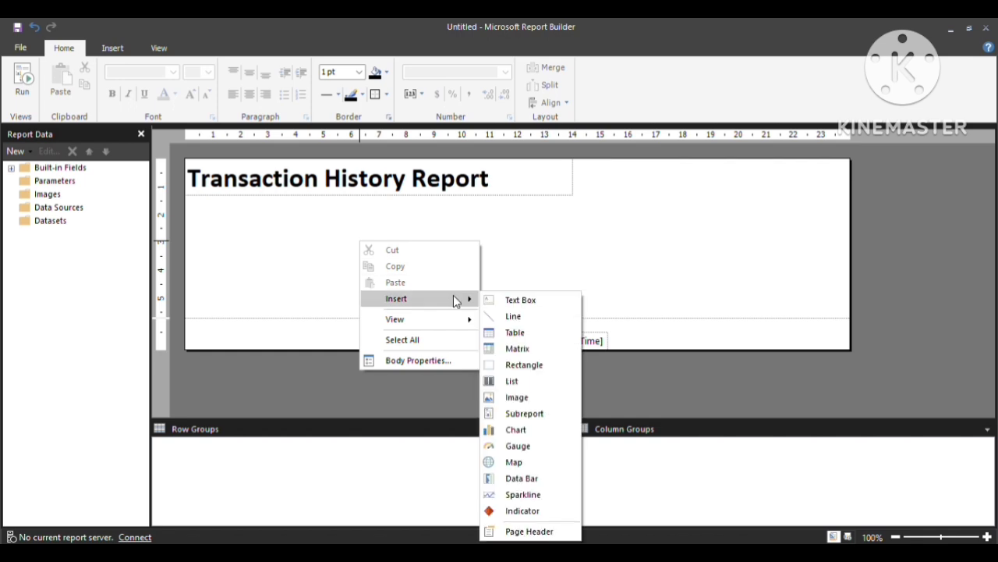
left_click(513, 339)
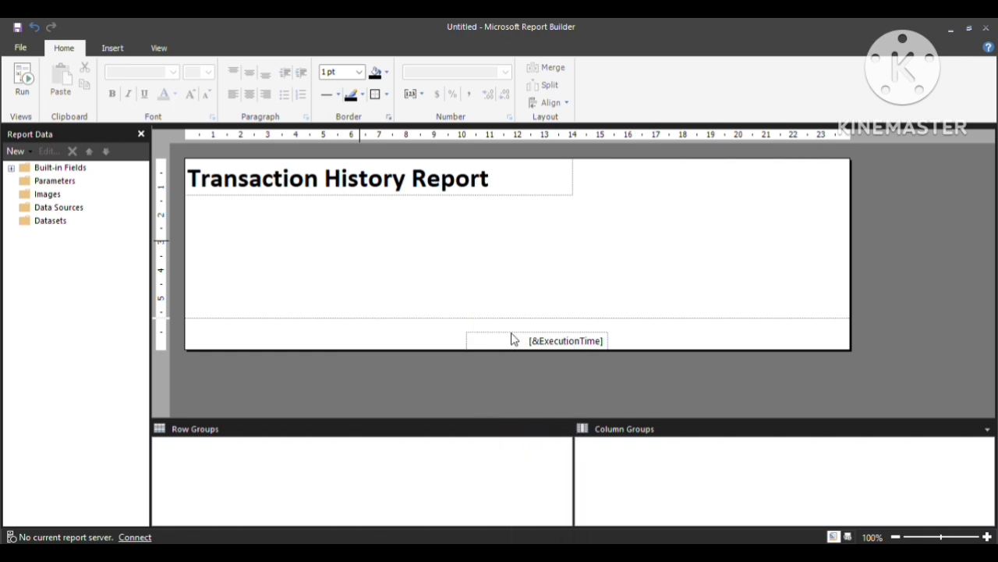
left_click(402, 259)
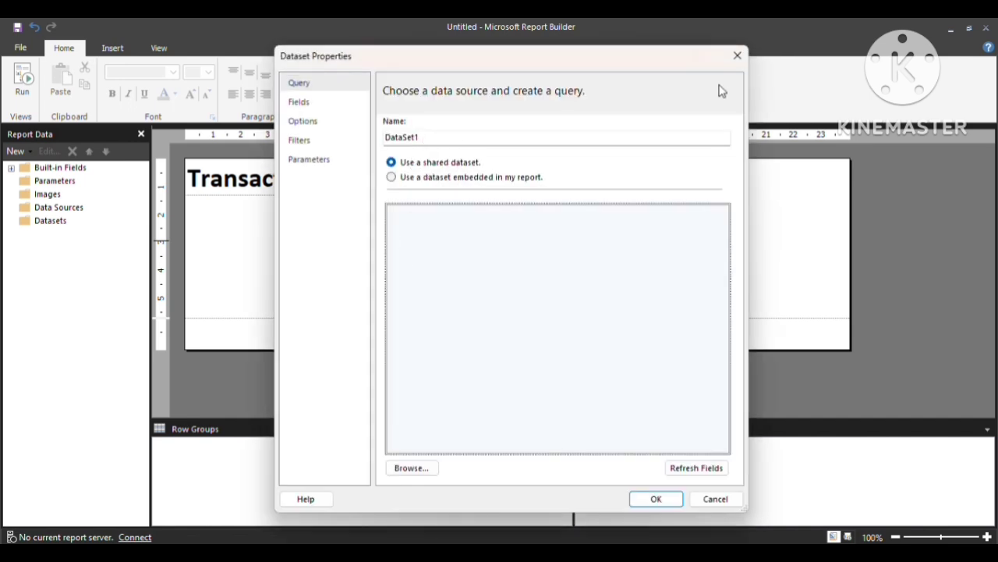
left_click(737, 55)
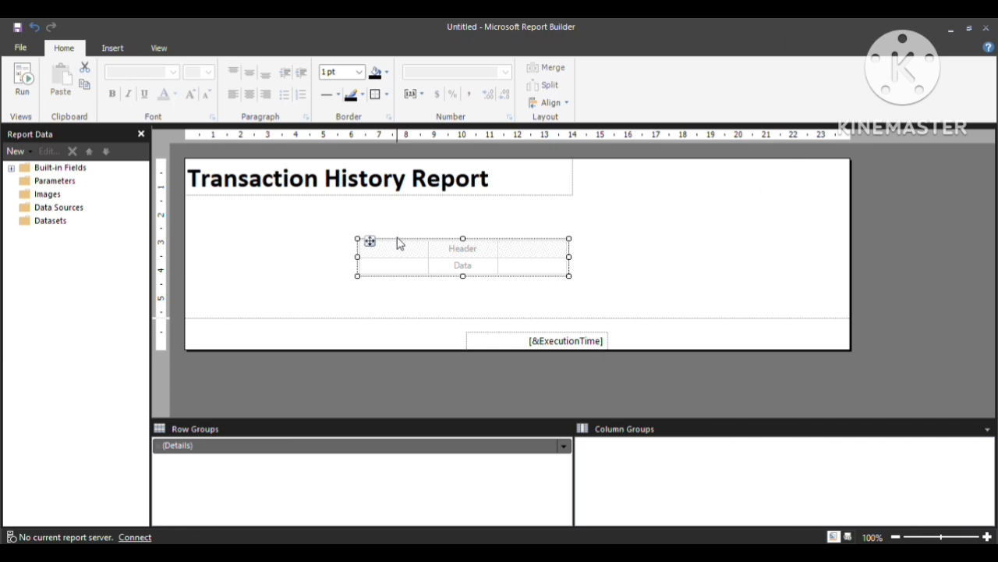
Move the table up under the title and stretch it wider to the right.
left_click_drag(370, 241, 243, 220)
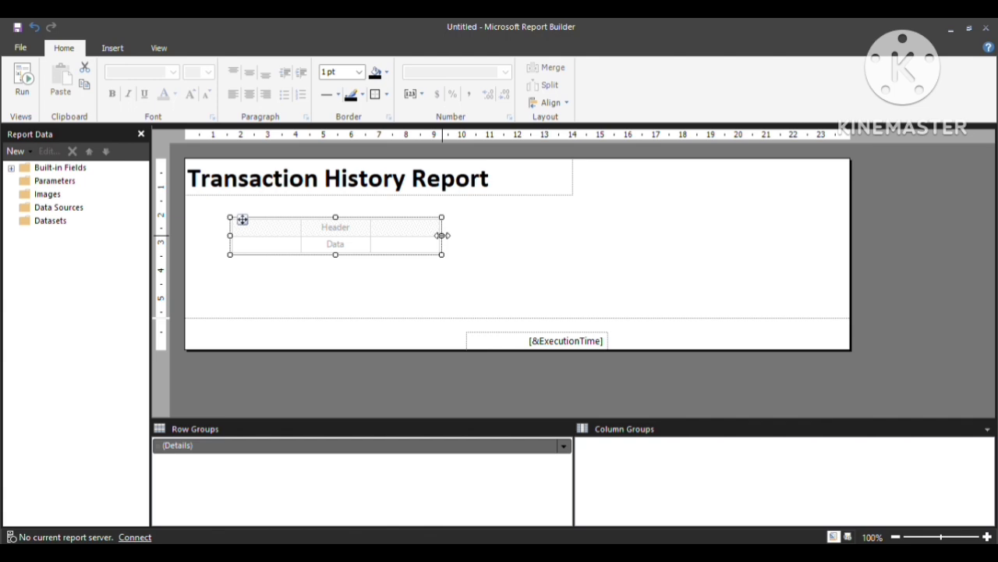
left_click_drag(441, 235, 616, 235)
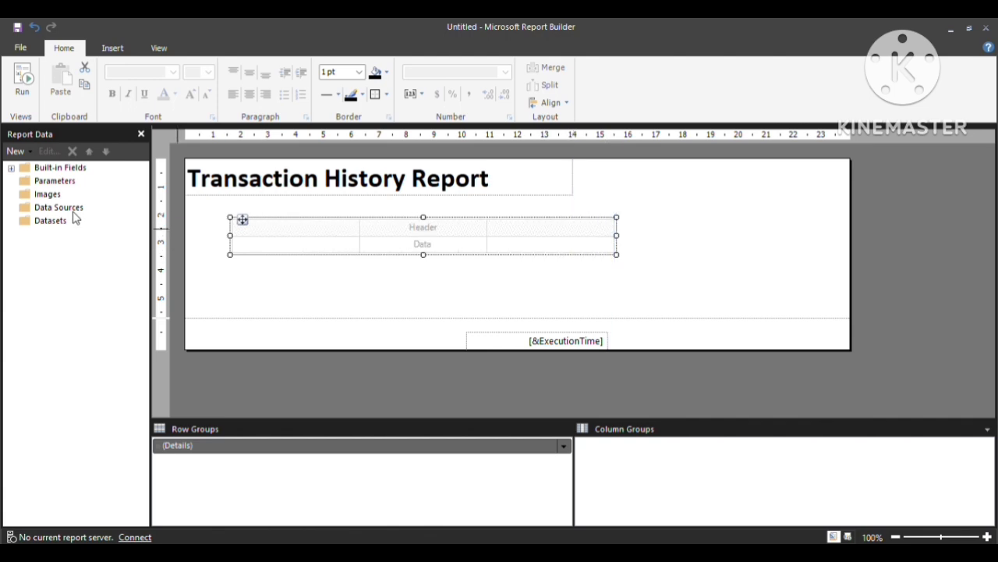
left_click(45, 209)
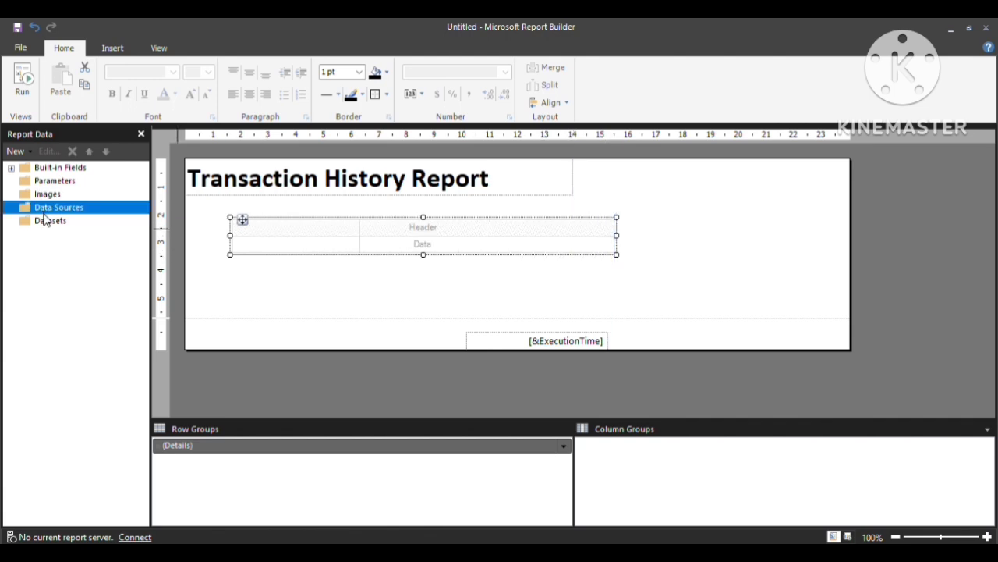
left_click(44, 220)
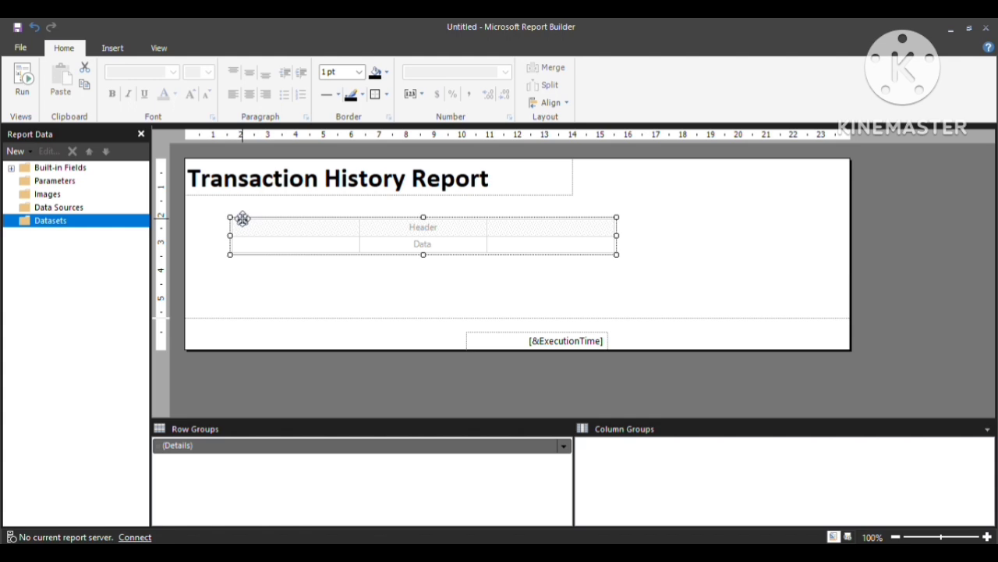
right_click(243, 220)
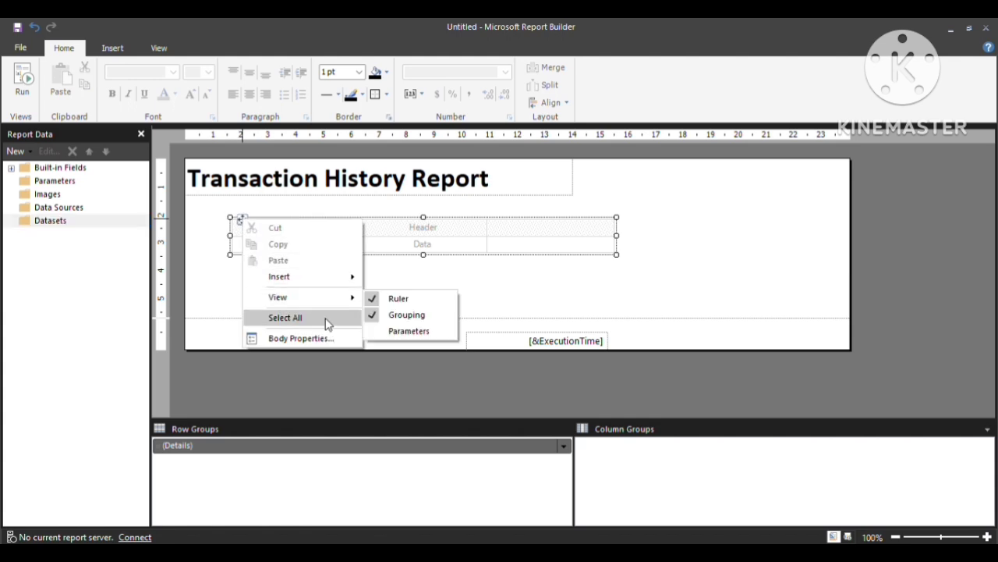
mouse_move(336, 276)
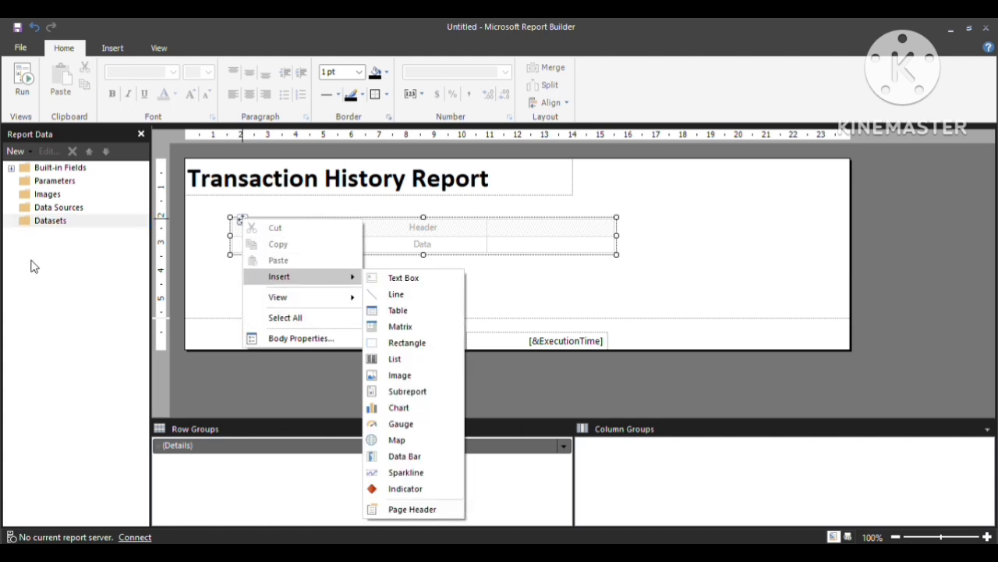
left_click(57, 207)
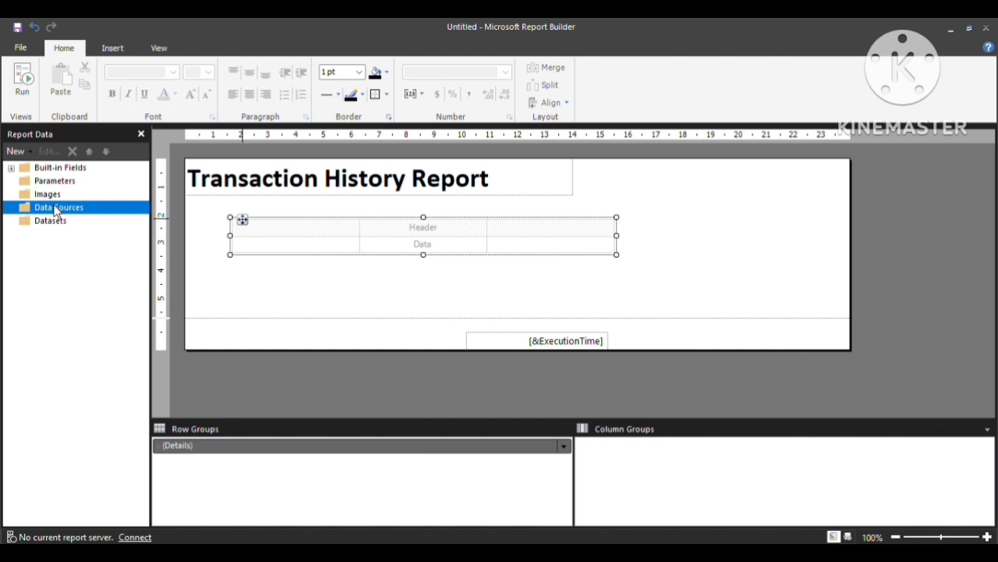
right_click(56, 209)
Add a data source named SbankConn using a connection embedded in the report, and open its connection builder.
left_click(75, 214)
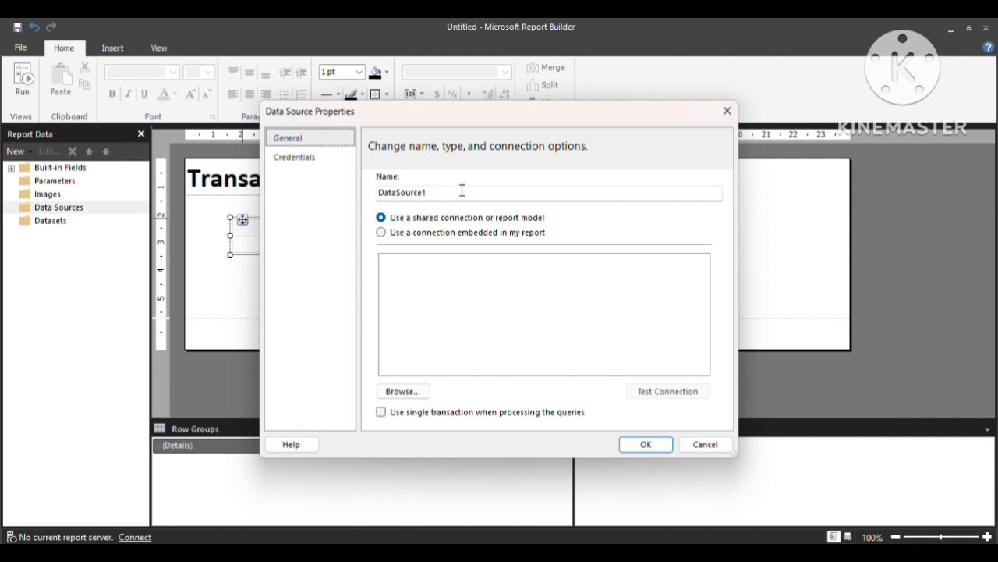
left_click(461, 192)
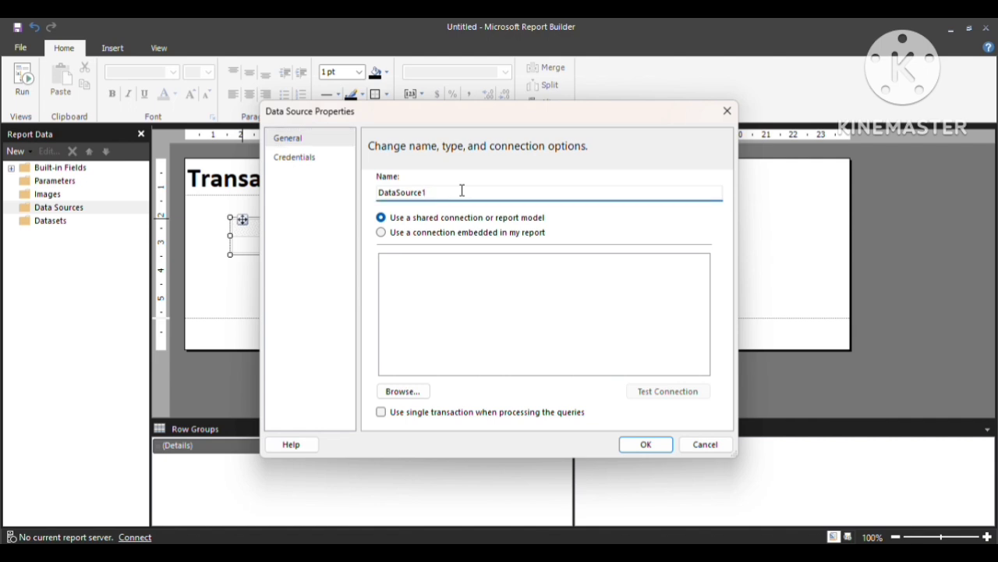
key("ctrl+a")
type("S")
type("bankConn")
left_click(389, 236)
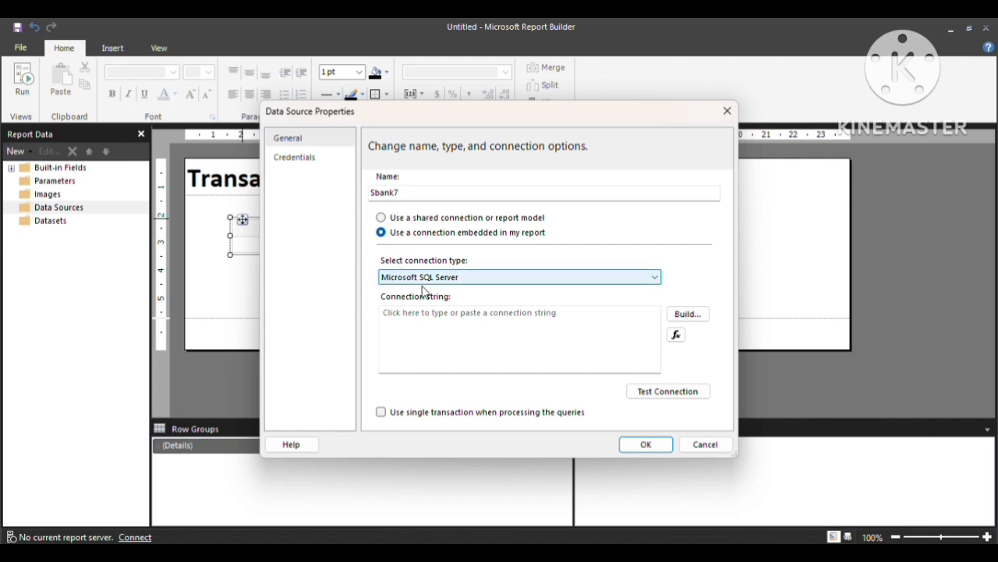
left_click(686, 316)
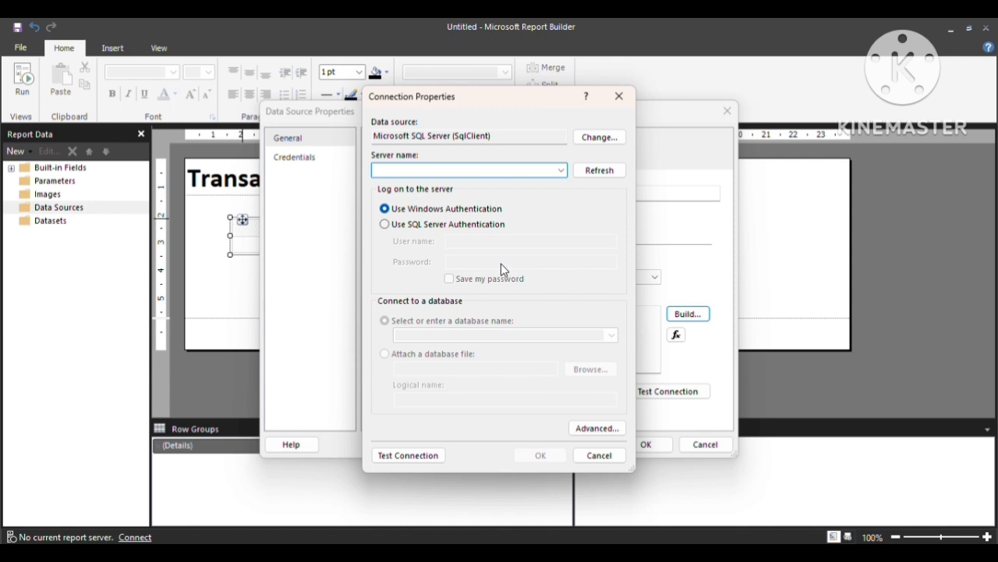
Set the server name to '.' and use SQL Server authentication with the login credentials.
left_click(417, 170)
type(".")
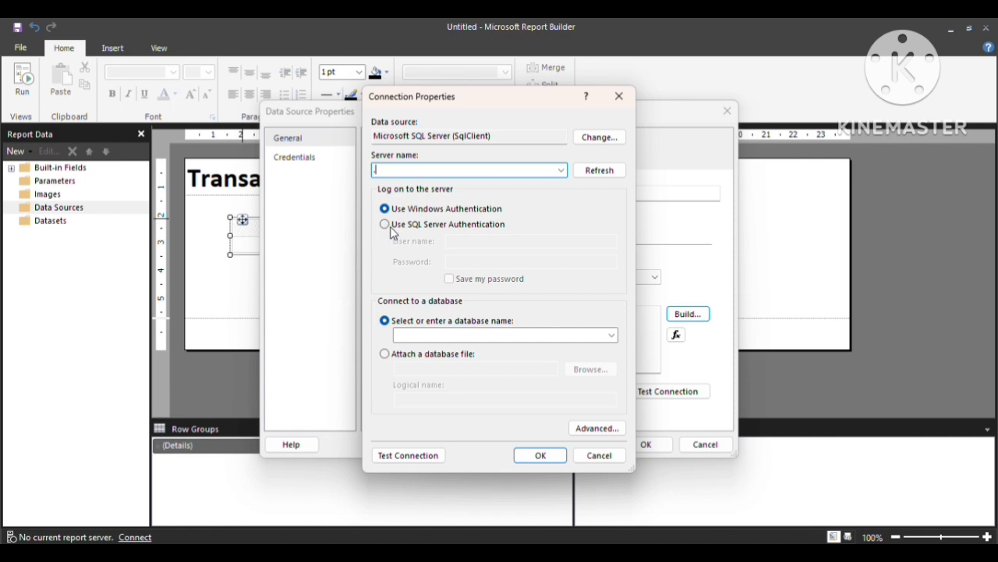
left_click(386, 224)
left_click(459, 243)
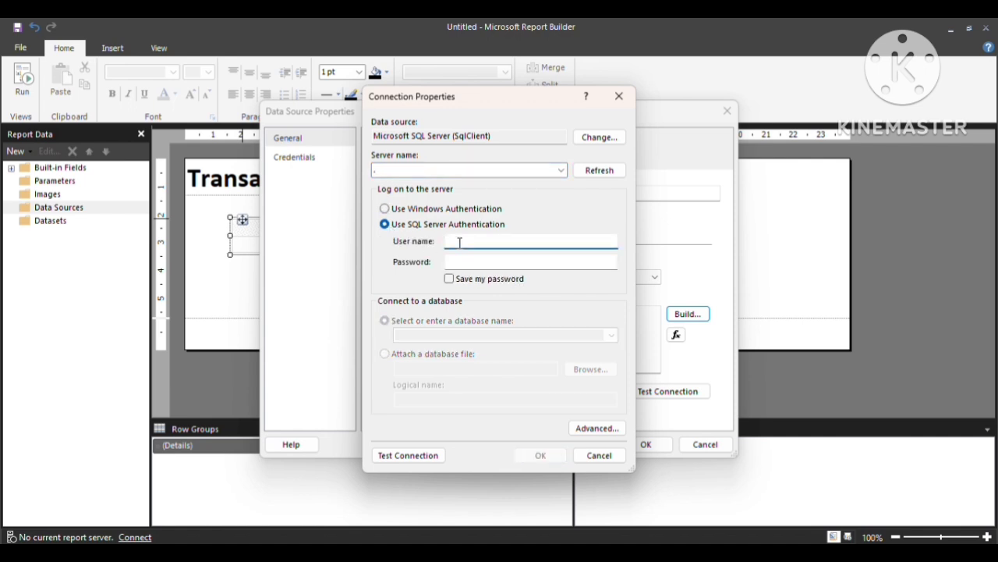
left_click(386, 211)
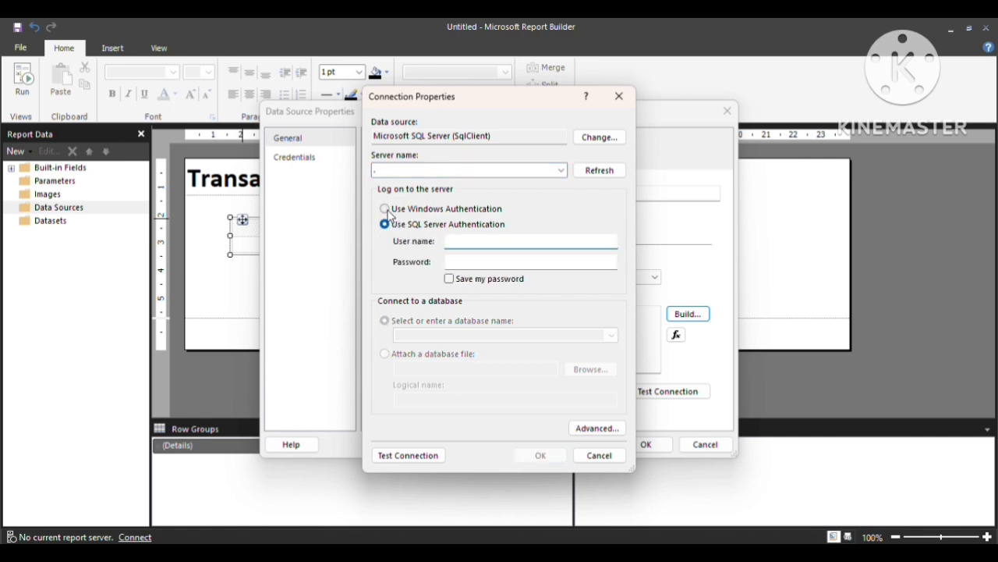
left_click(385, 224)
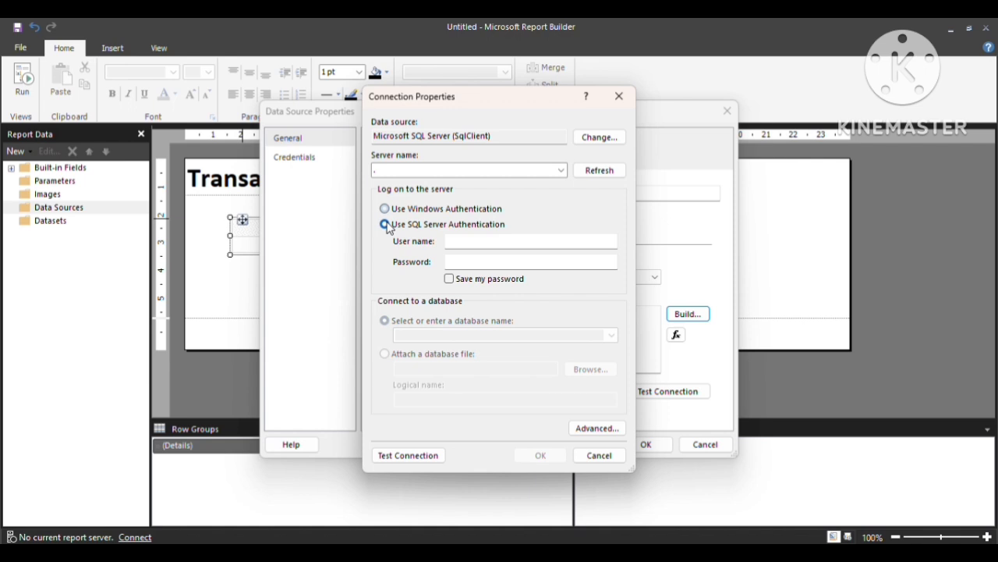
left_click(464, 245)
type("sa")
key("Tab")
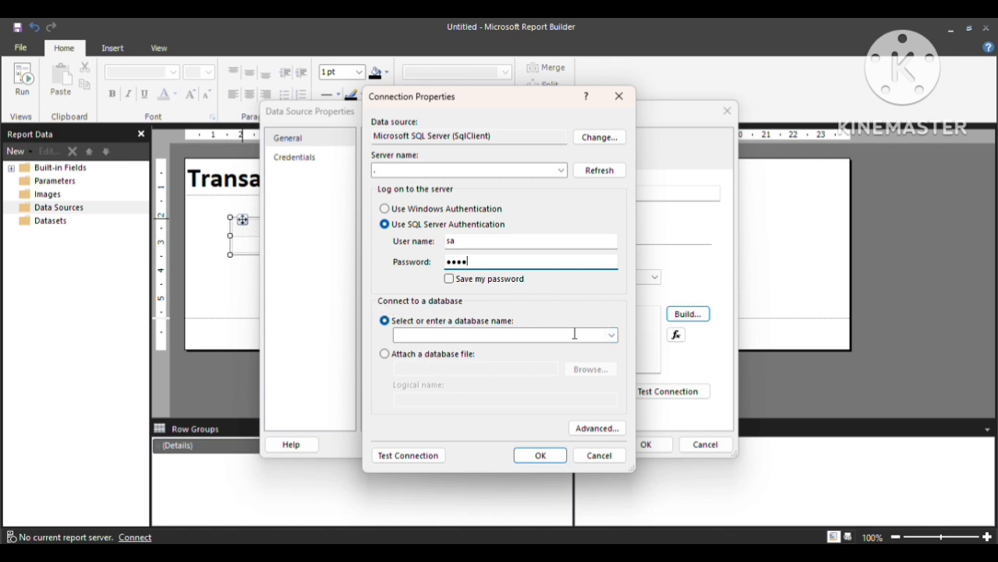
Select the SqlBank database, test the connection successfully, and save the Sbank7 data source.
left_click(611, 334)
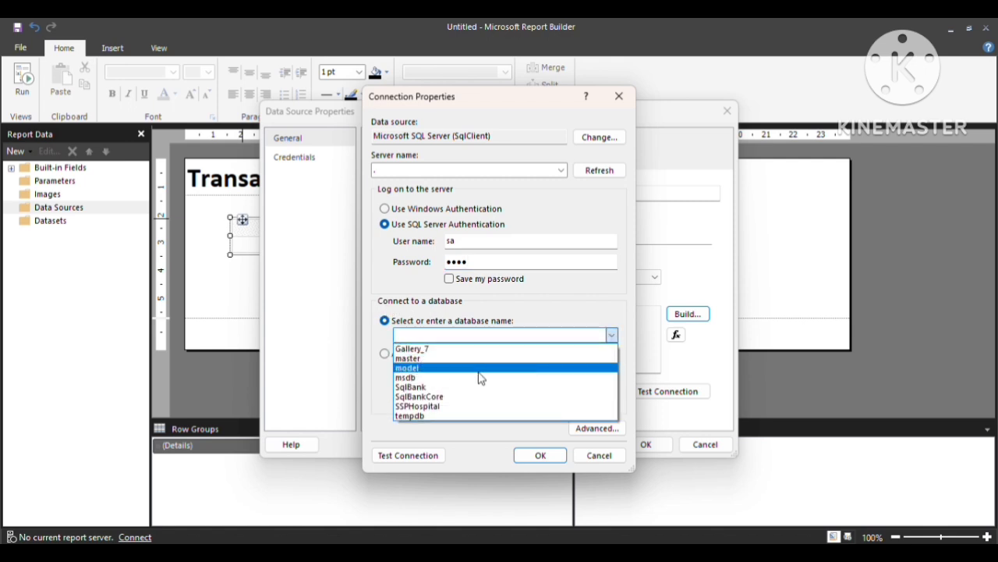
left_click(416, 388)
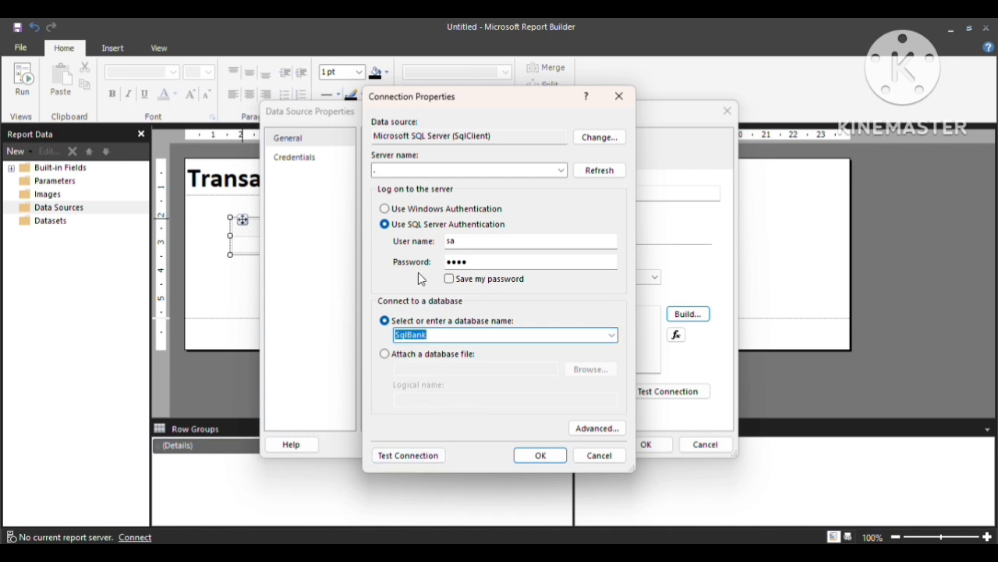
left_click(410, 460)
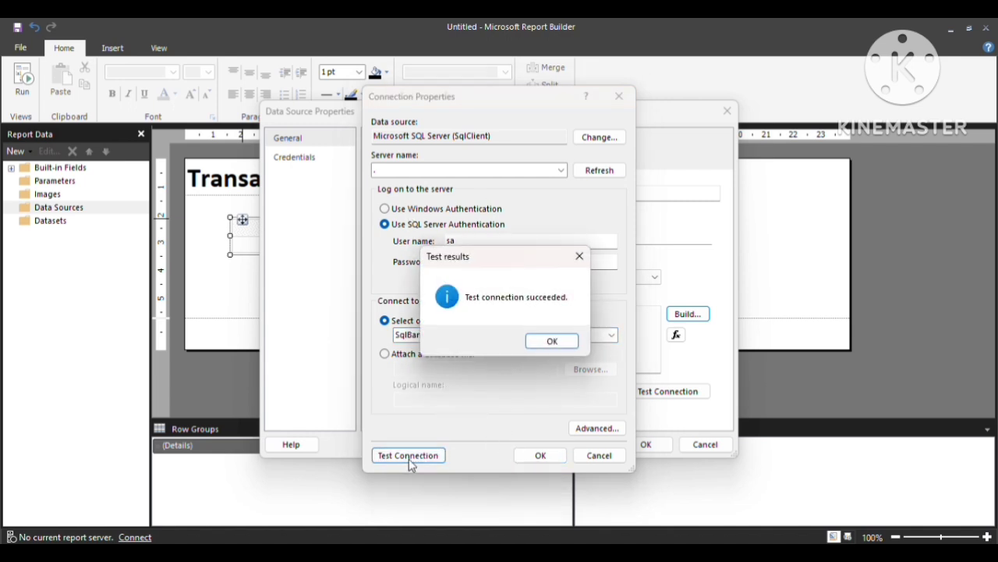
left_click(546, 341)
left_click(539, 455)
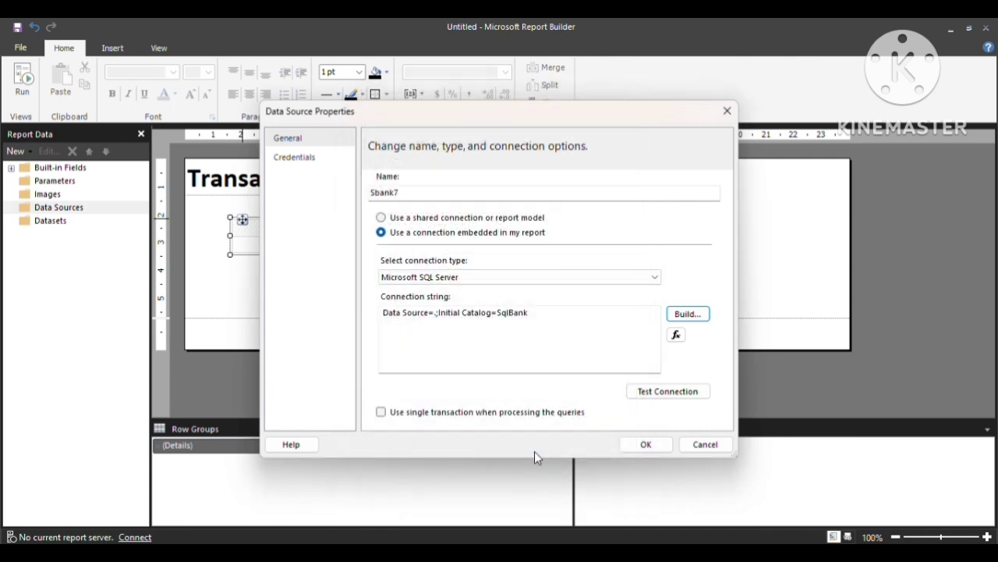
left_click(640, 446)
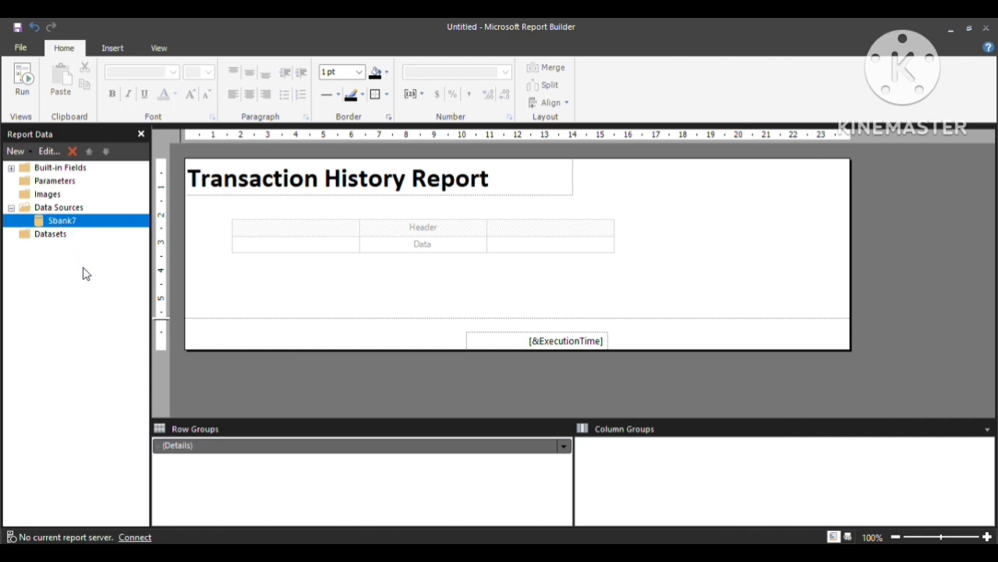
Add a new dataset to the report named TransactionHistory.
left_click(58, 238)
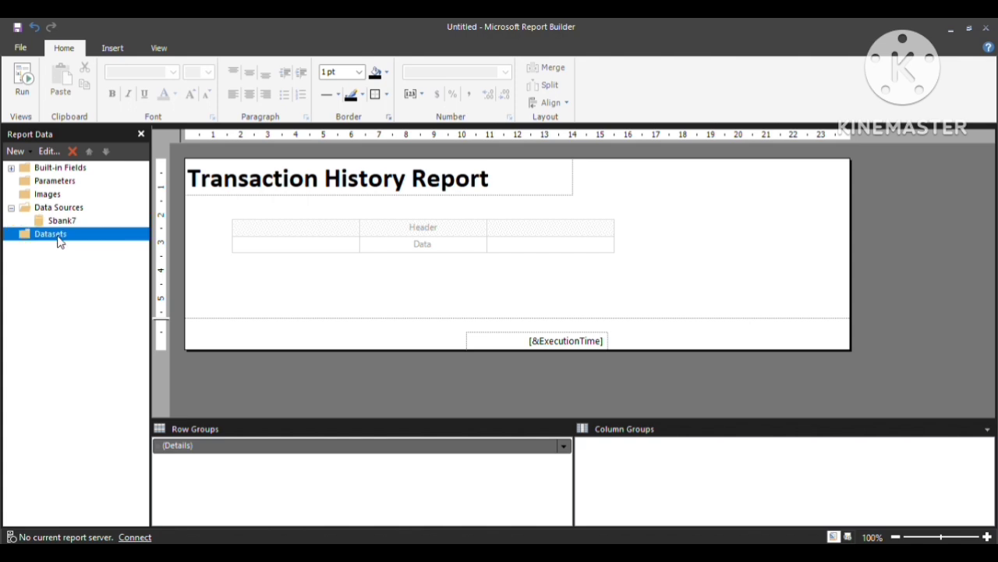
right_click(59, 241)
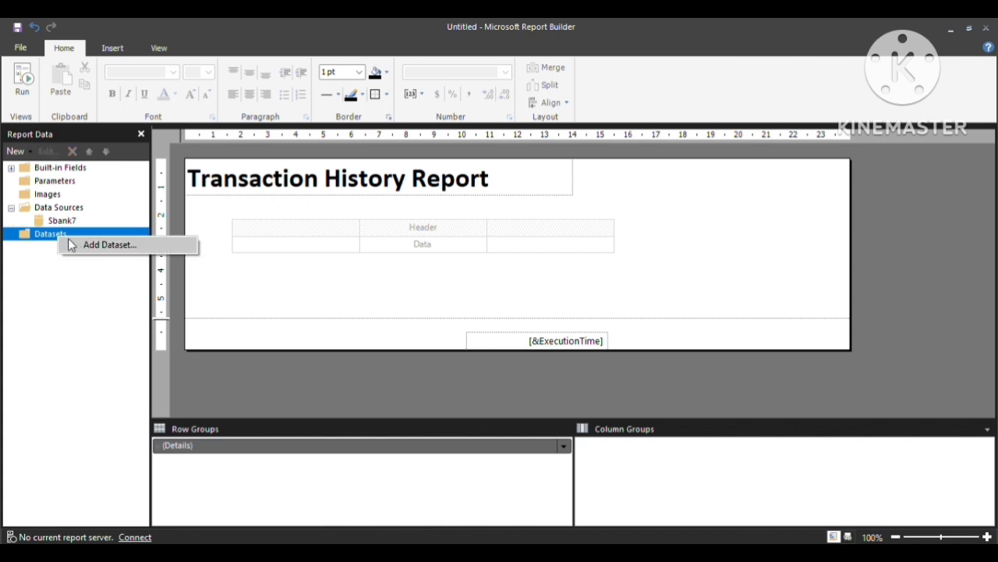
left_click(74, 246)
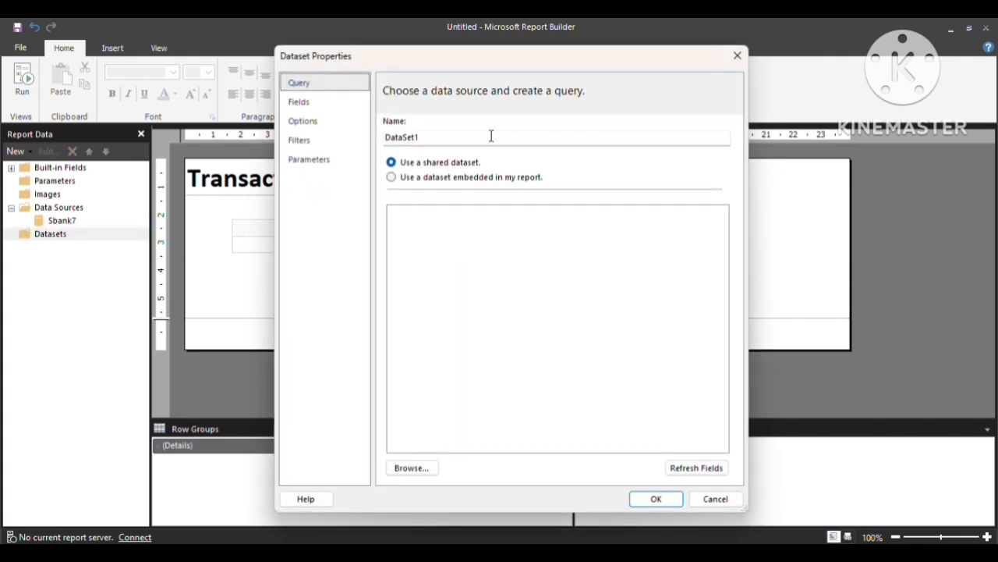
left_click(491, 137)
key("BackSpace")
key("BackSpace")
key("BackSpace")
key("BackSpace")
key("BackSpace")
key("BackSpace")
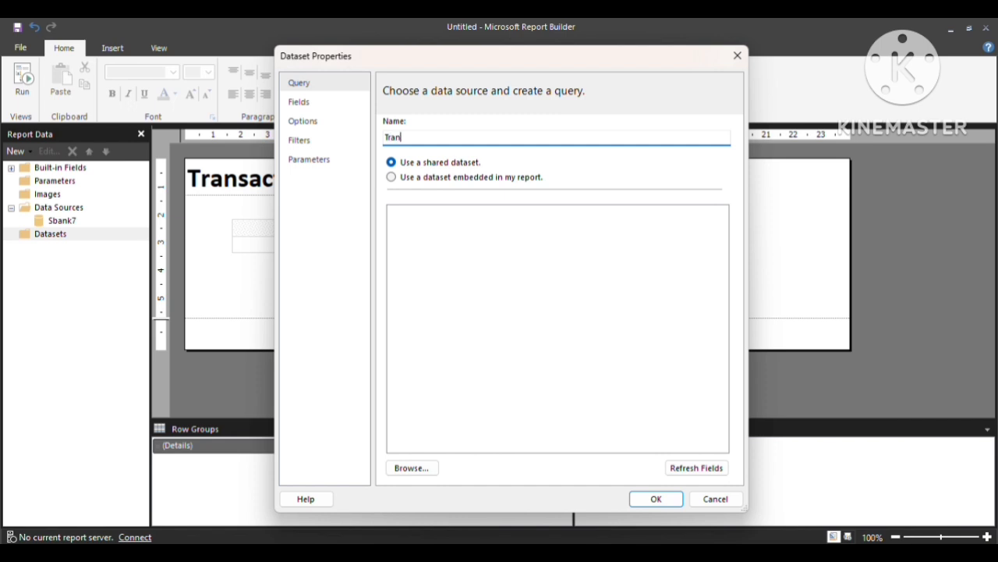
type("Transa")
key("BackSpace")
key("BackSpace")
key("BackSpace")
key("BackSpace")
key("BackSpace")
key("BackSpace")
type("TransactionHis")
key("BackSpace")
key("BackSpace")
key("BackSpace")
key("BackSpace")
key("BackSpace")
key("BackSpace")
key("BackSpace")
key("BackSpace")
key("BackSpace")
key("BackSpace")
key("BackSpace")
key("BackSpace")
key("BackSpace")
key("BackSpace")
type("TransactionHistory")
Make the dataset embedded, using the Sbank7 data source and a Stored Procedure query type.
left_click(391, 178)
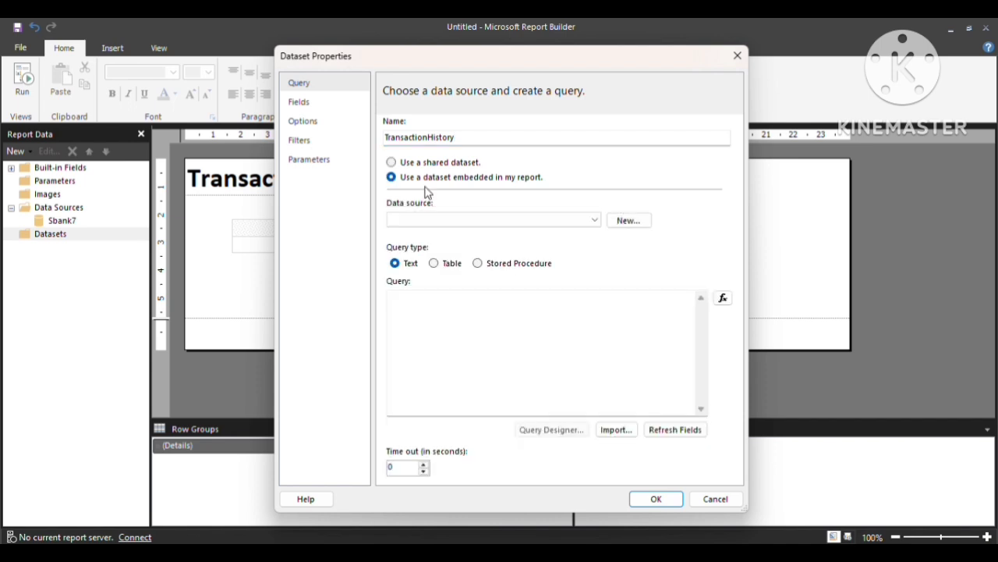
left_click(597, 222)
left_click(458, 234)
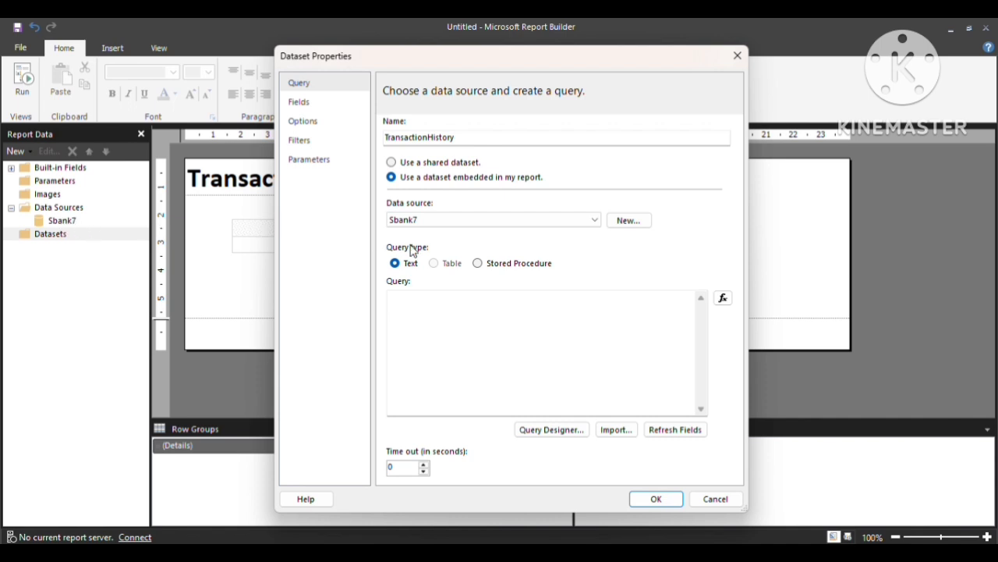
left_click(478, 264)
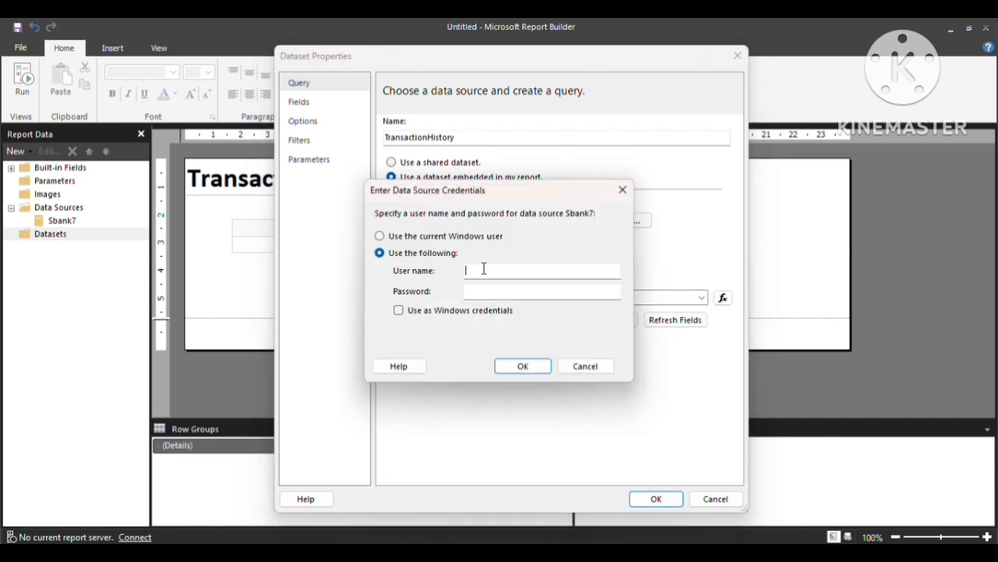
Enter the Sbank7 data source user name and password and confirm.
left_click(483, 269)
type("sa")
key("Tab")
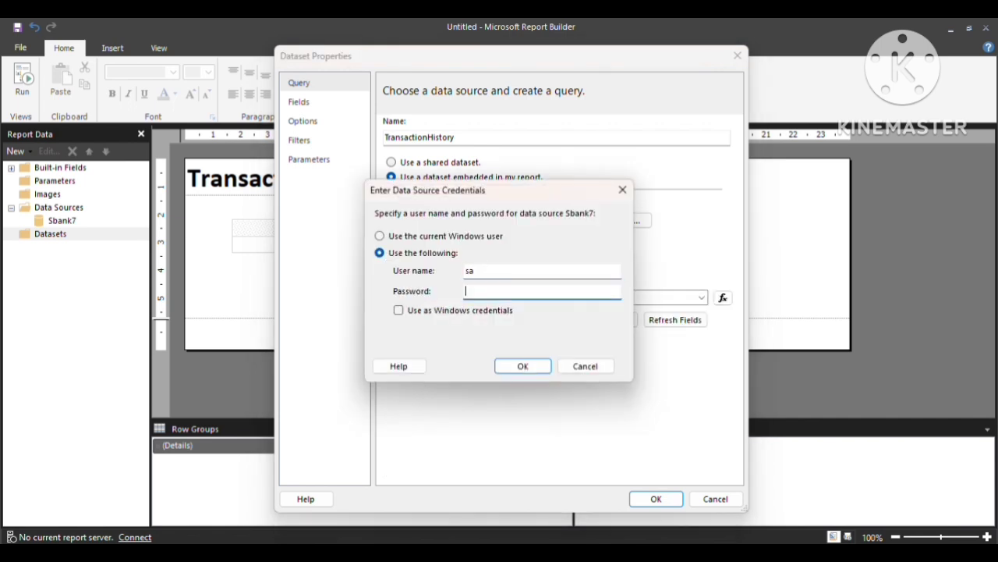
type("1")
left_click(524, 367)
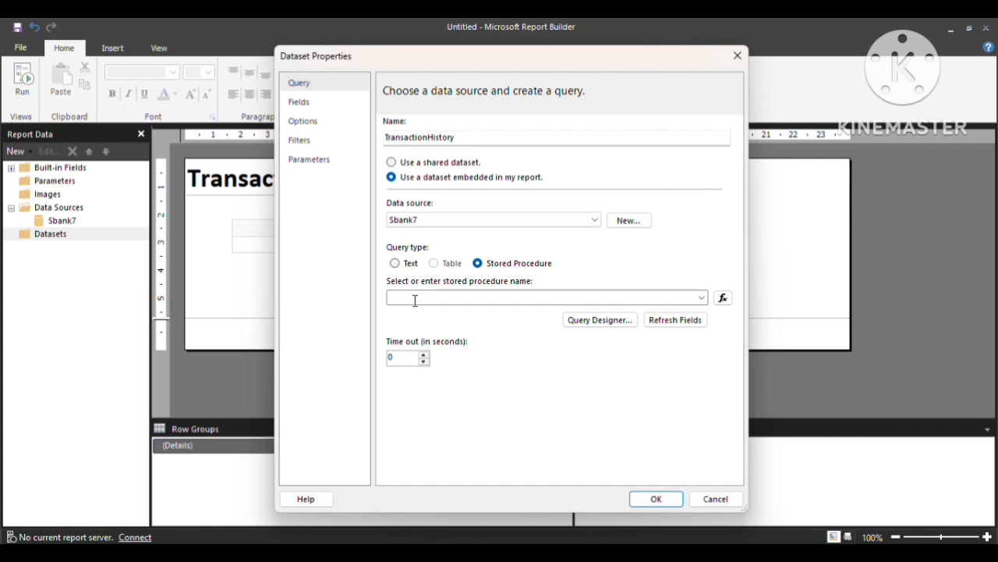
Choose the PROC_TRansaction stored procedure and save the TransactionHistory dataset.
left_click(702, 297)
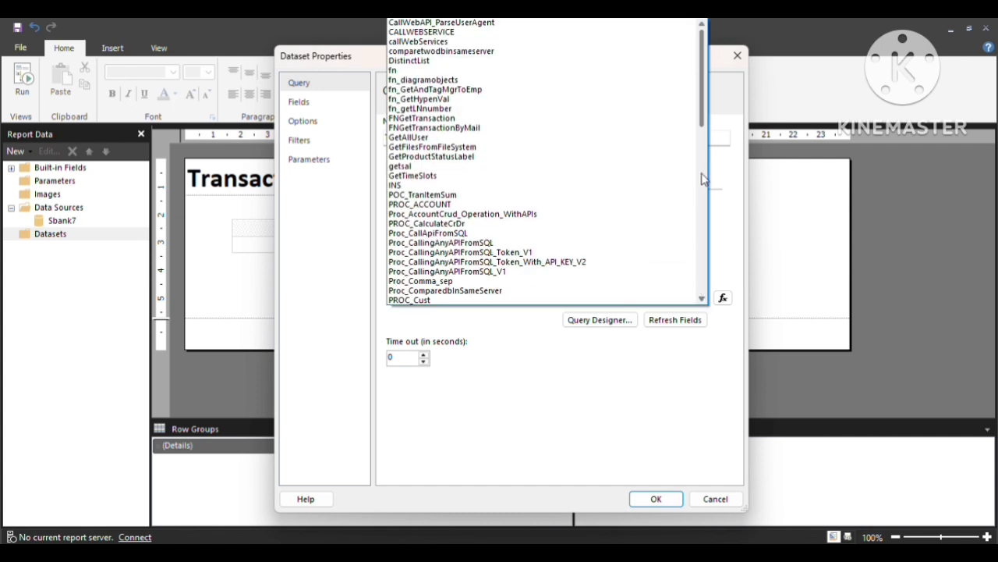
scroll(704, 117, "down", 3)
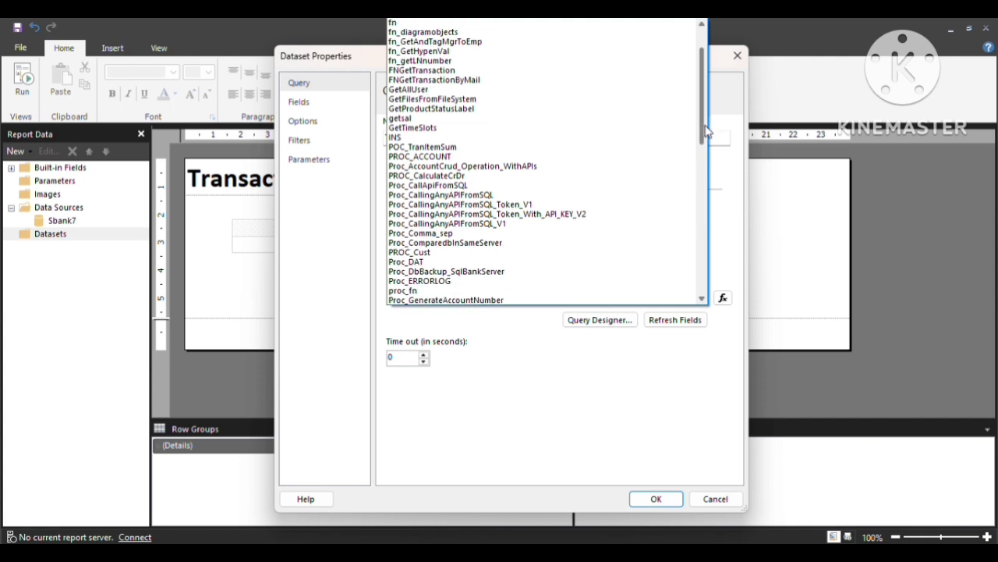
left_click_drag(711, 146, 714, 202)
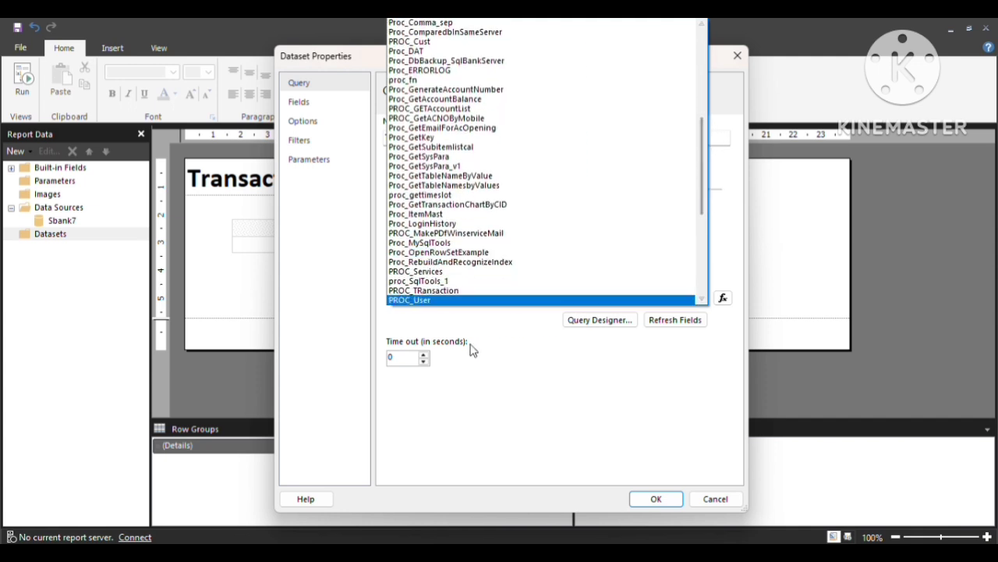
left_click(421, 290)
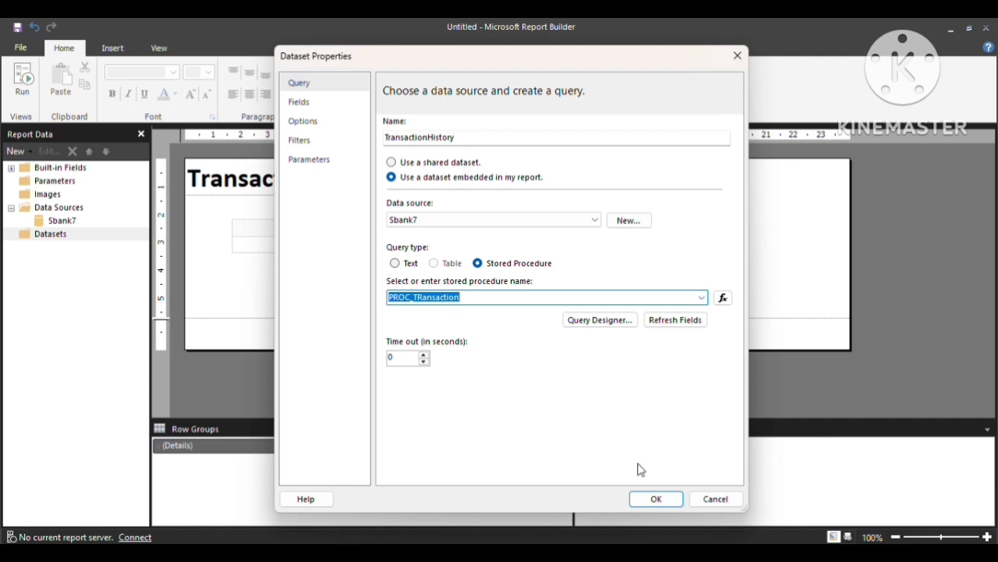
left_click(656, 499)
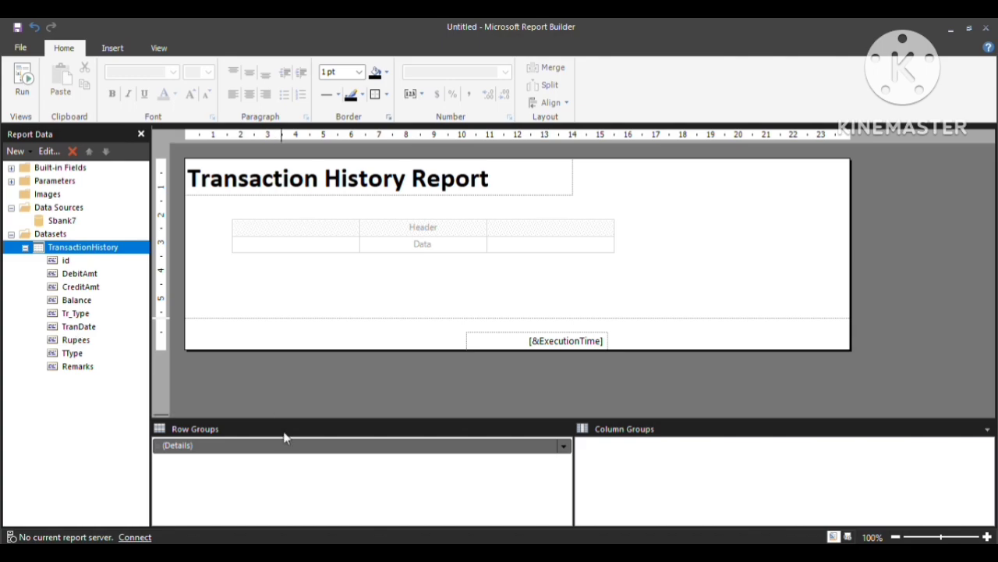
In Management Studio, review the SELECT's id, DebitAmt, CreditAmt, Balance and Tr_Type columns.
key("alt+Tab")
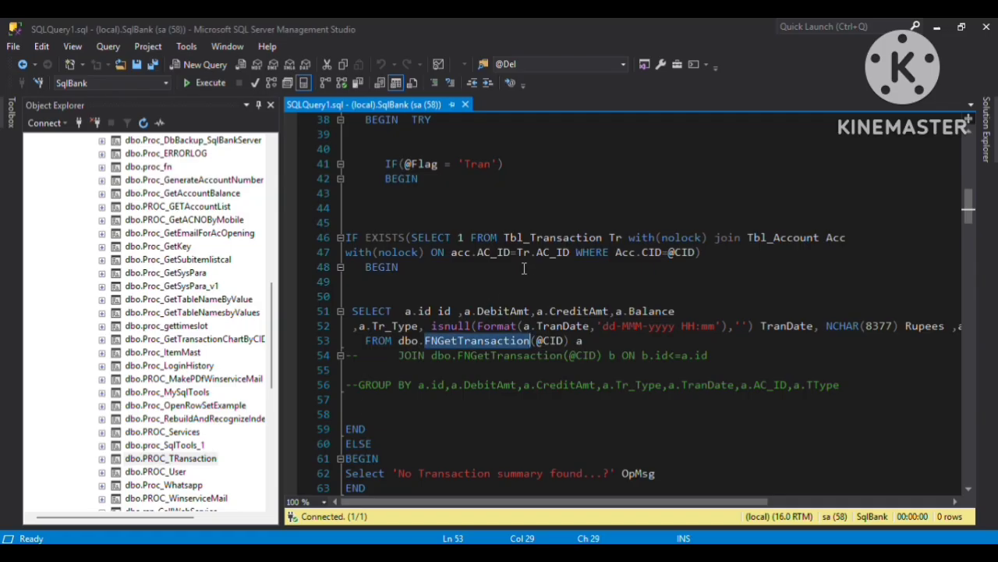
left_click(439, 310)
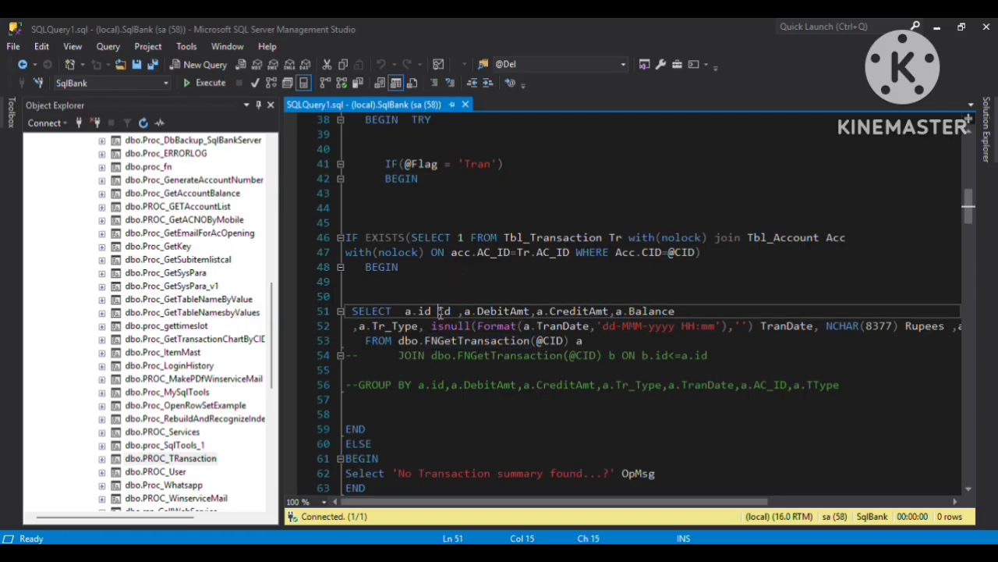
double_click(506, 310)
double_click(581, 310)
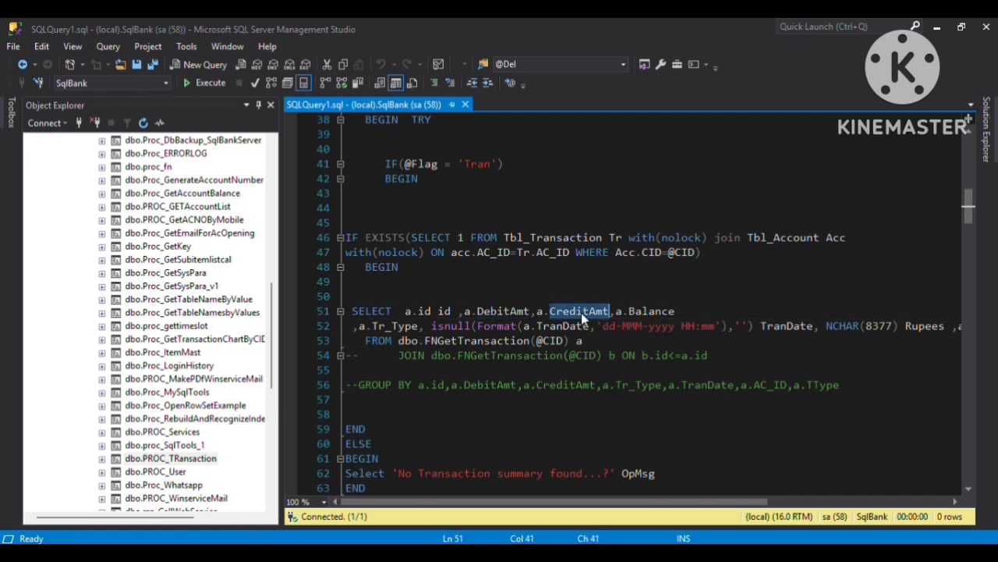
left_click(651, 311)
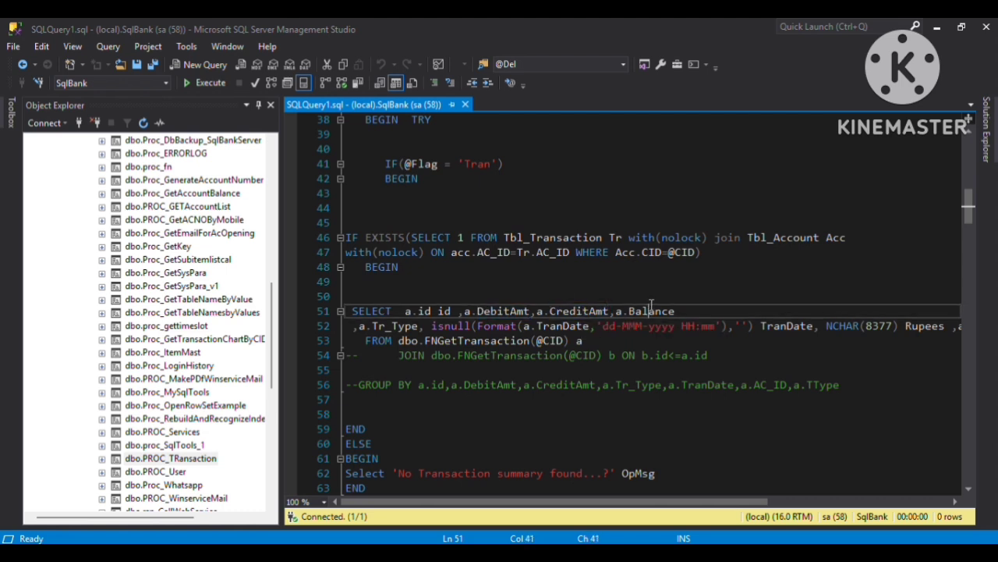
double_click(394, 326)
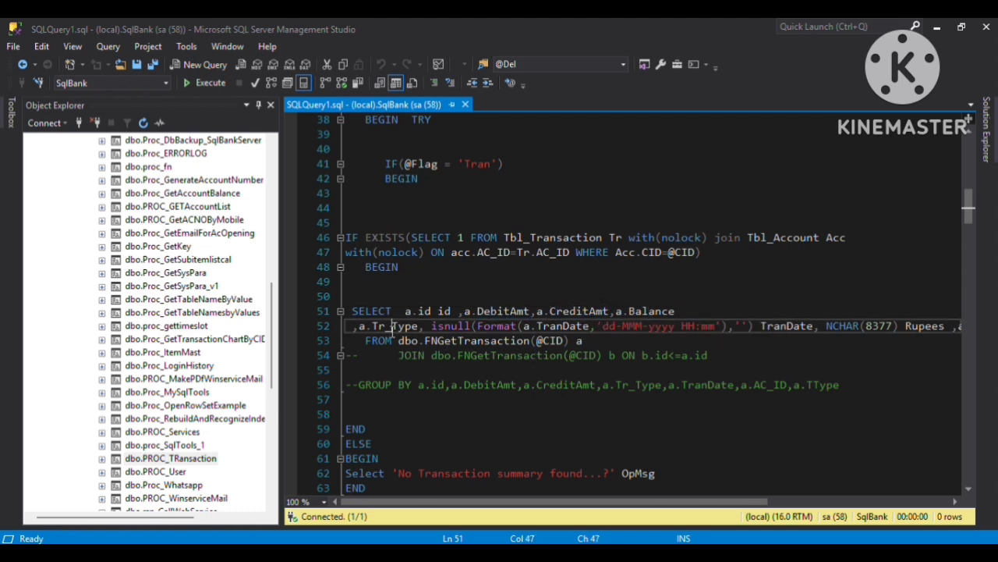
Break the line before NCHAR(8377) Rupees, then review the Rupees, TType, Remarks columns and FNGetTransaction.
left_click(819, 326)
key("Return")
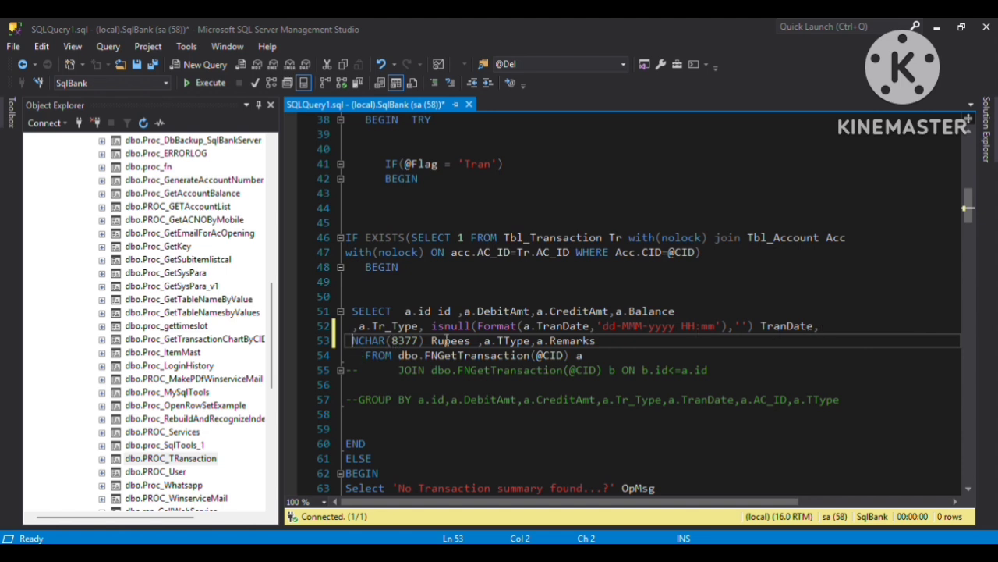
double_click(450, 341)
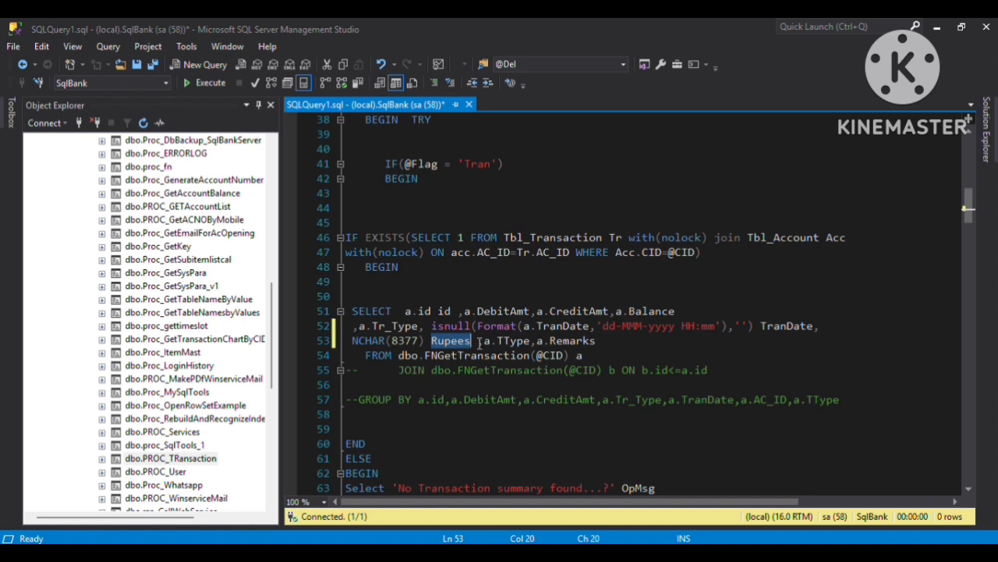
double_click(511, 341)
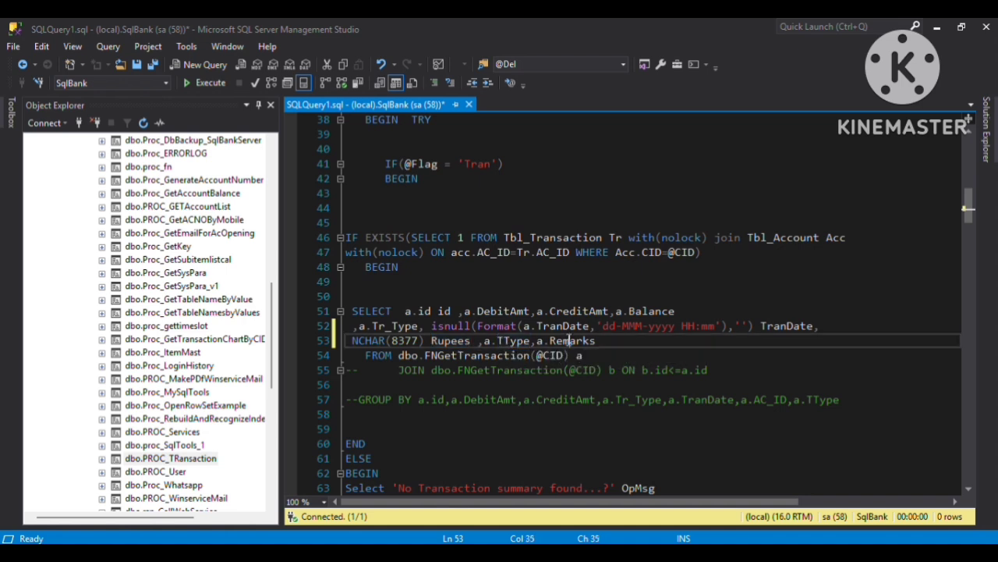
double_click(571, 341)
double_click(461, 356)
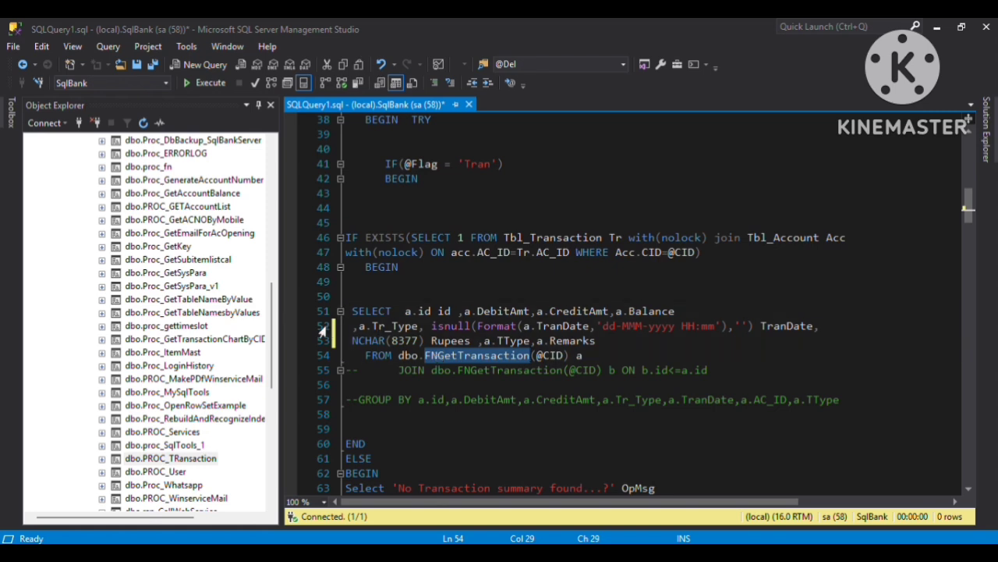
Expand SqlBank's Table-valued Functions and choose Modify on dbo.FNGetTransaction.
left_click(272, 323)
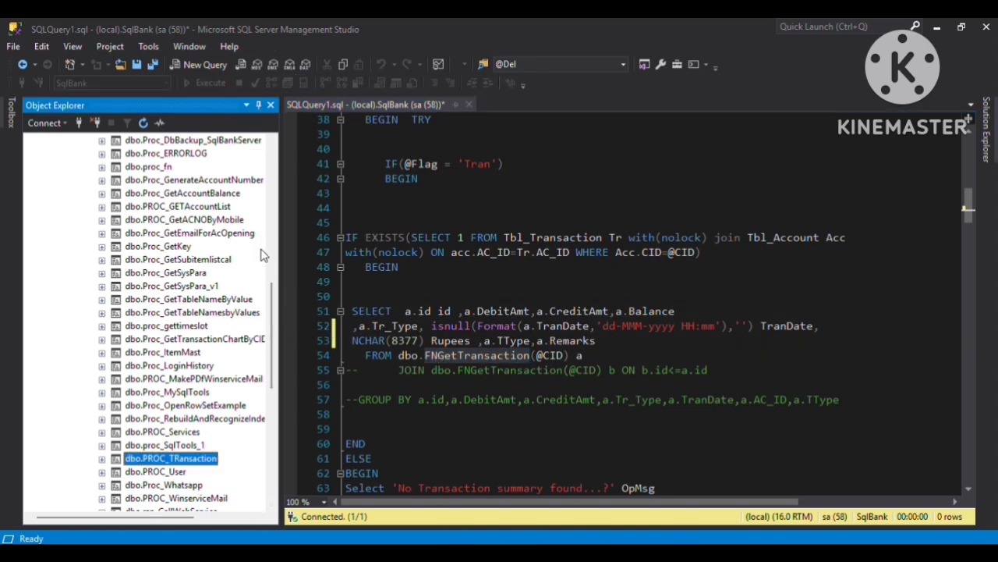
scroll(273, 294, "up", 2)
scroll(273, 294, "up", 8)
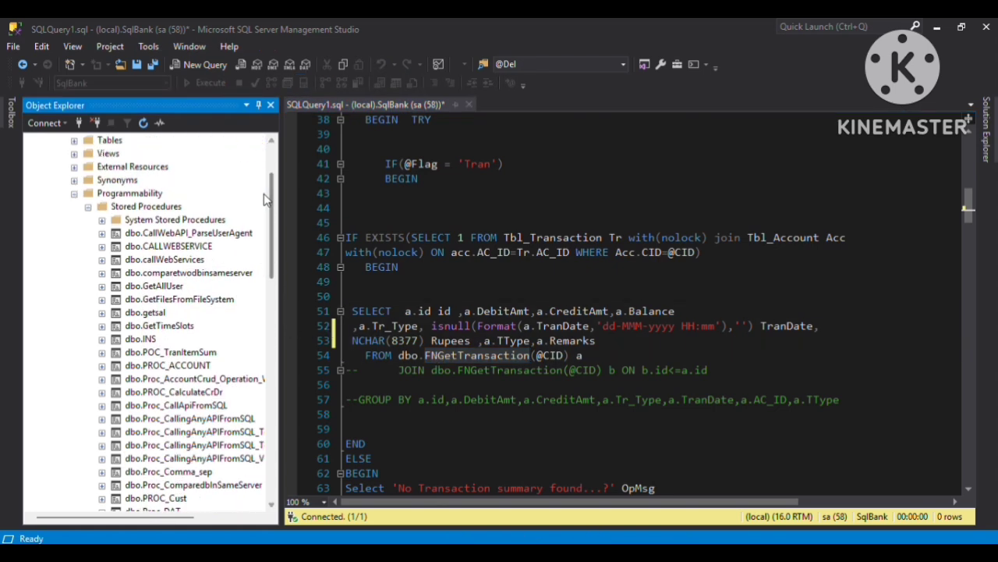
left_click(75, 193)
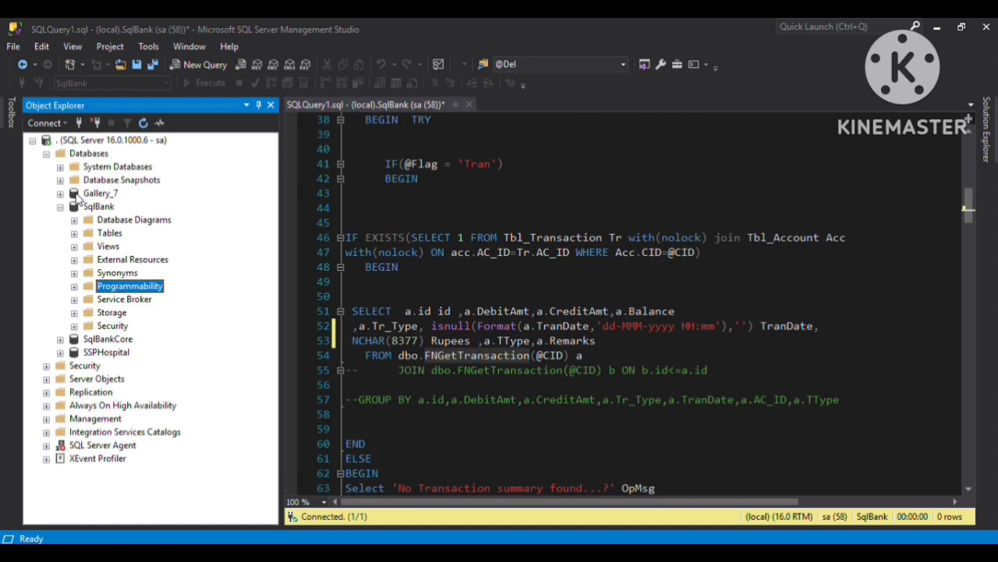
left_click(74, 286)
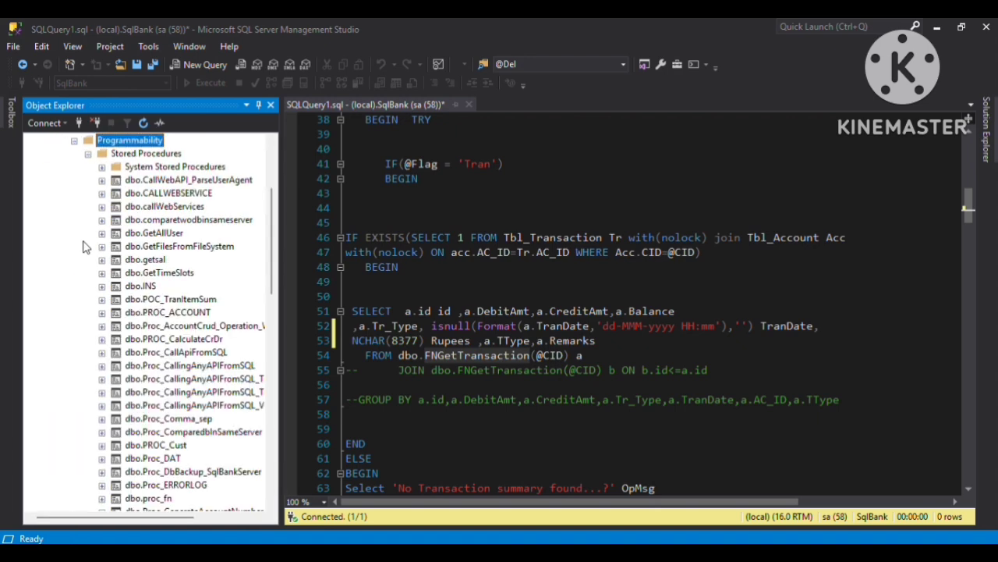
left_click(89, 154)
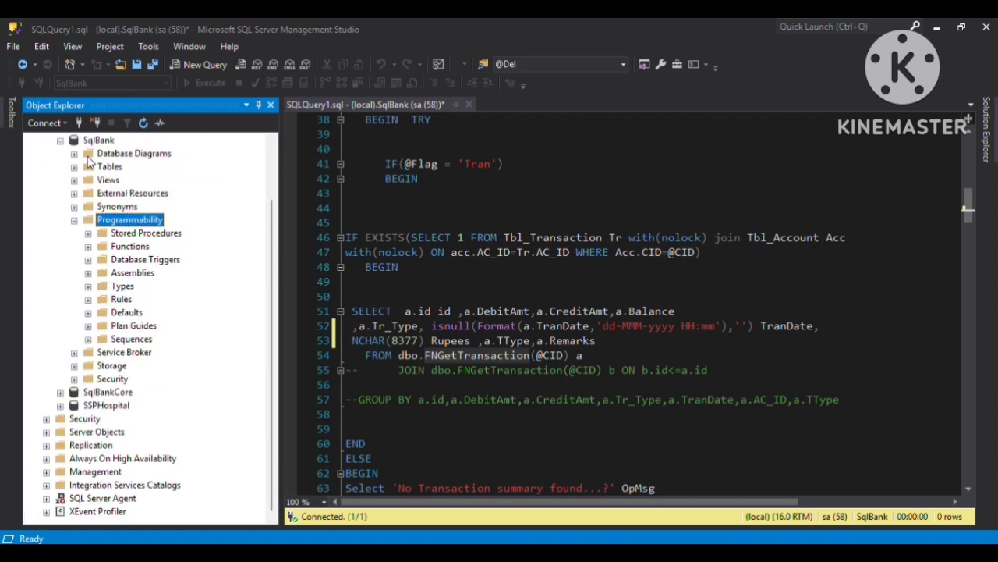
left_click(88, 247)
left_click(101, 260)
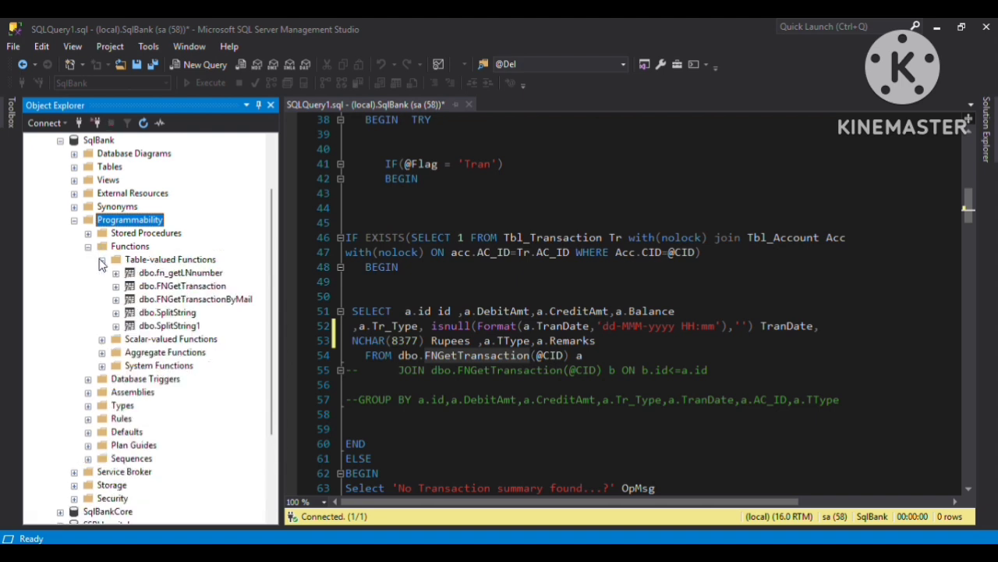
left_click(165, 287)
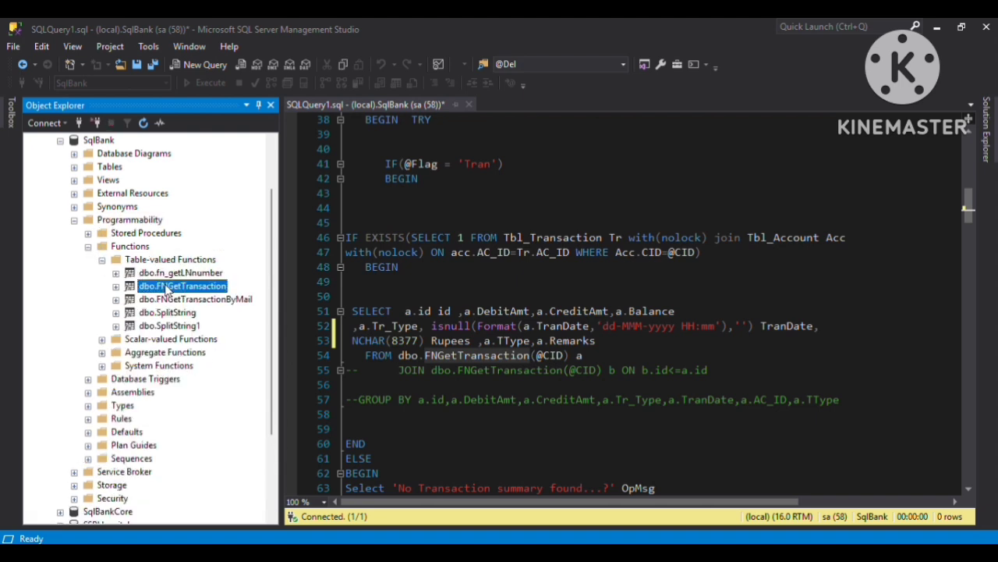
right_click(166, 288)
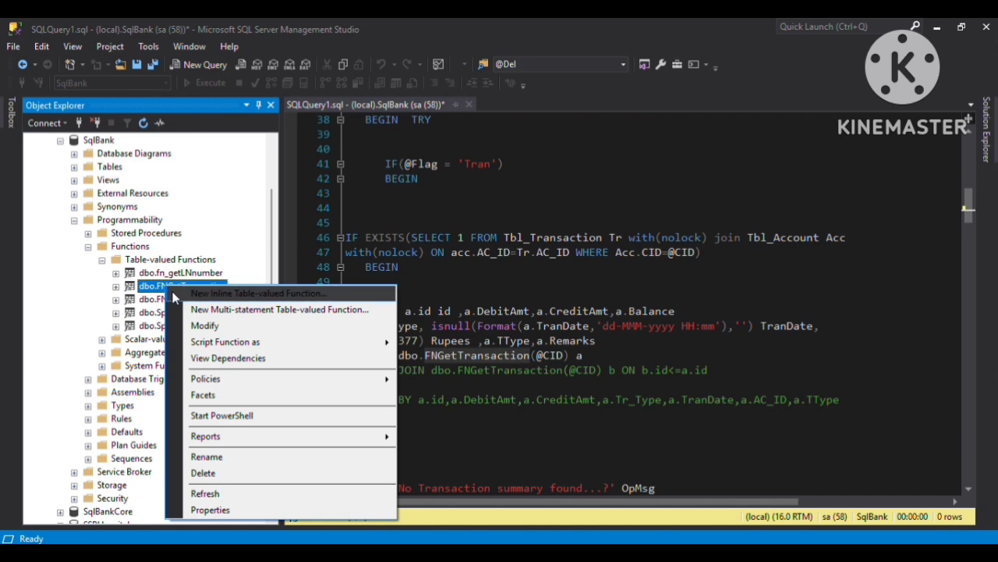
left_click(201, 326)
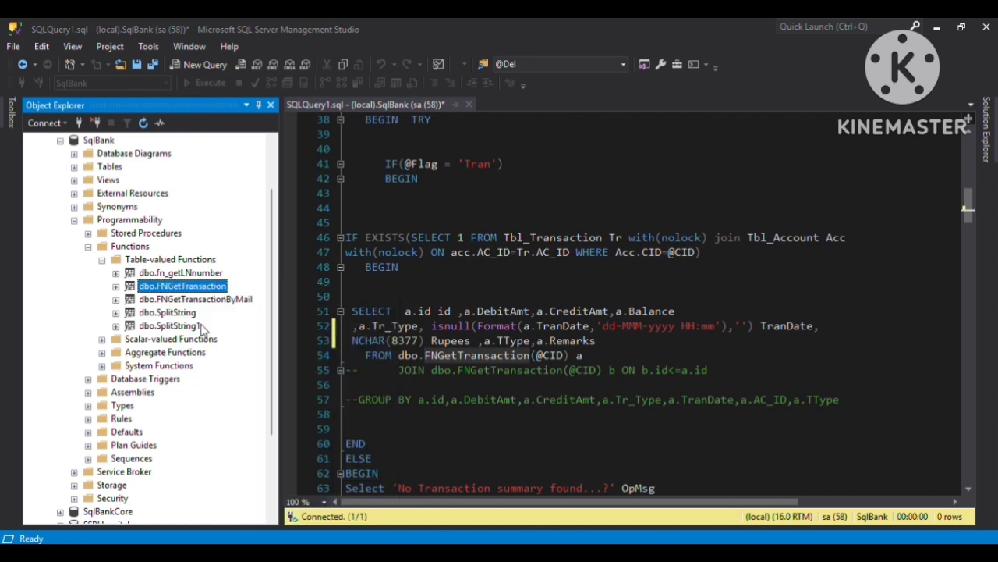
Step through the FNGetTransaction script to its last lines, then return to SQLQuery1.
left_click(533, 279)
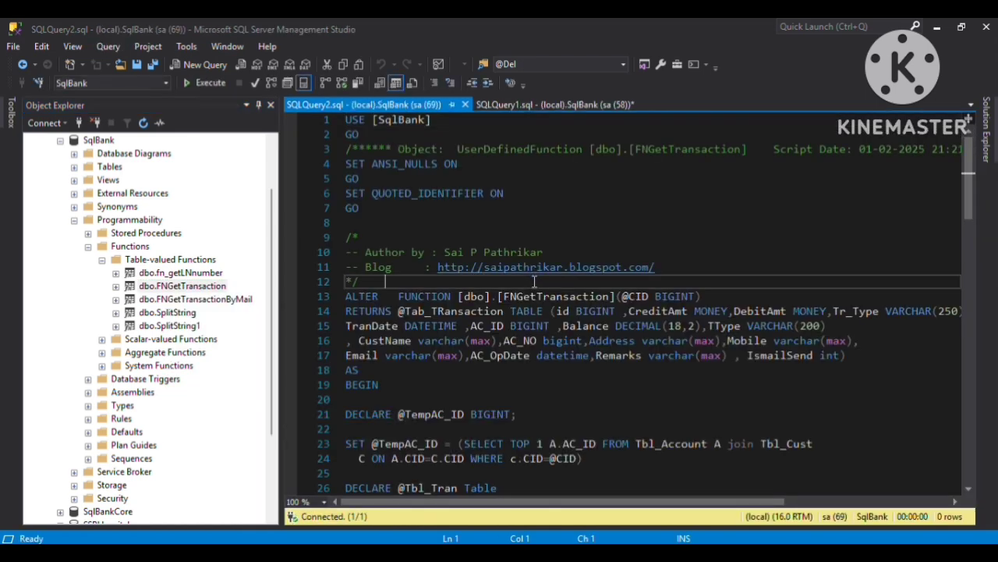
key("Down")
key("Down")
key("Down")
key("Down")
key("Down")
key("Down")
key("Down")
key("Down")
key("Down")
key("Down")
key("Down")
key("Down")
key("Down")
key("Down")
key("Down")
key("Down")
key("Down")
key("Down")
key("Down")
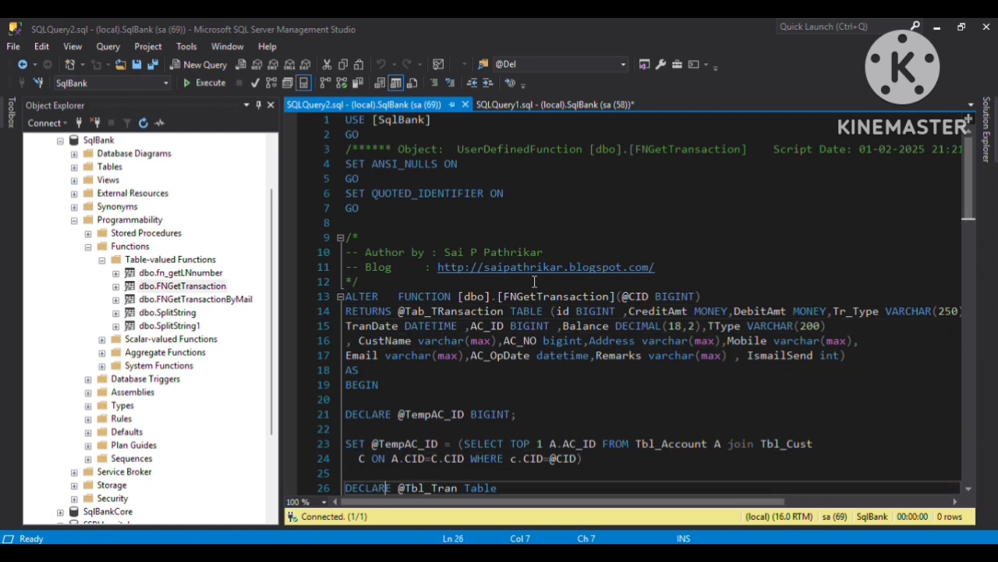
key("Down")
key("Down")
key("Down")
key("Down")
key("Down")
key("Down")
key("Down")
key("Down")
key("Down")
key("Down")
key("Down")
key("Down")
key("Down")
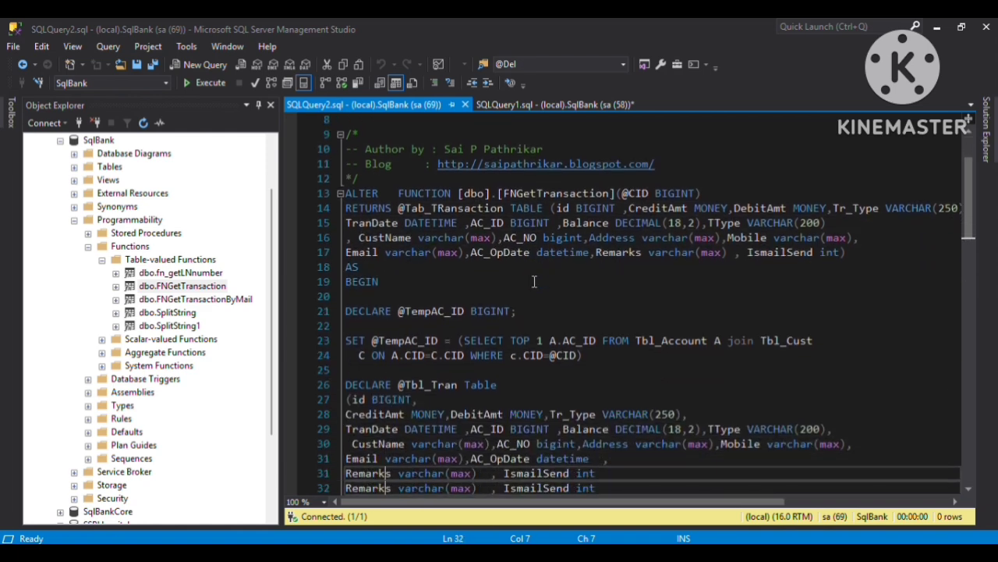
key("Down")
key("Down")
key("Down")
key("Down")
key("Down")
key("Down")
key("Down")
key("Down")
key("Down")
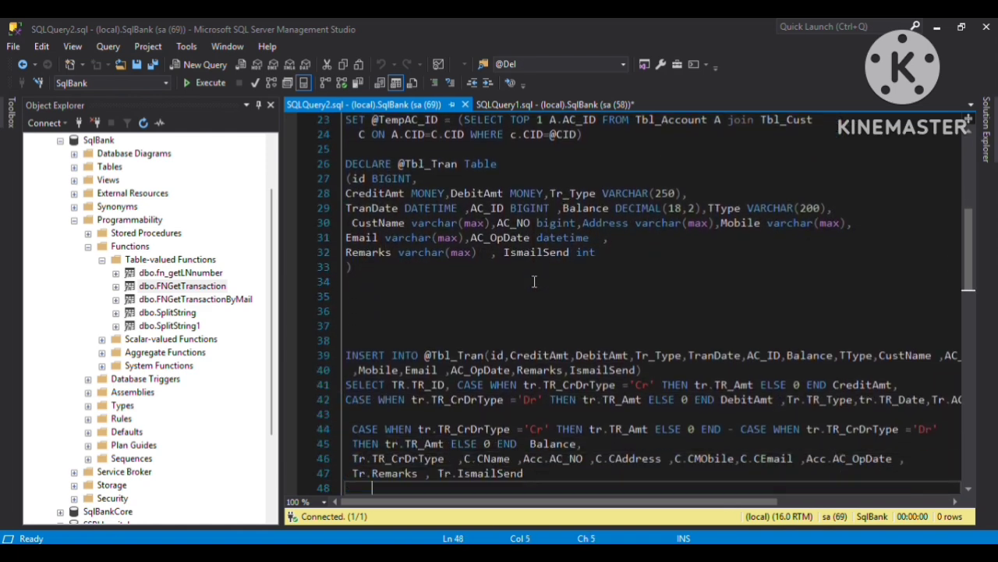
key("Down")
key("Down")
key("Down")
key("Down")
key("Down")
key("Down")
key("Down")
key("Down")
key("Down")
key("Down")
key("Down")
key("Down")
key("Down")
key("Down")
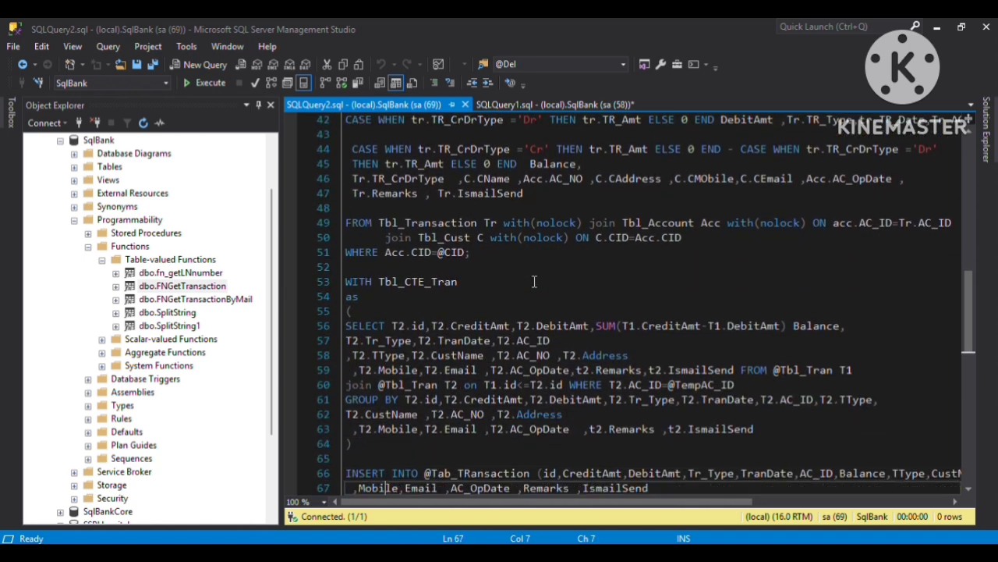
key("Down")
key("Down")
key("Down")
key("Down")
key("Down")
key("Down")
key("Down")
key("Down")
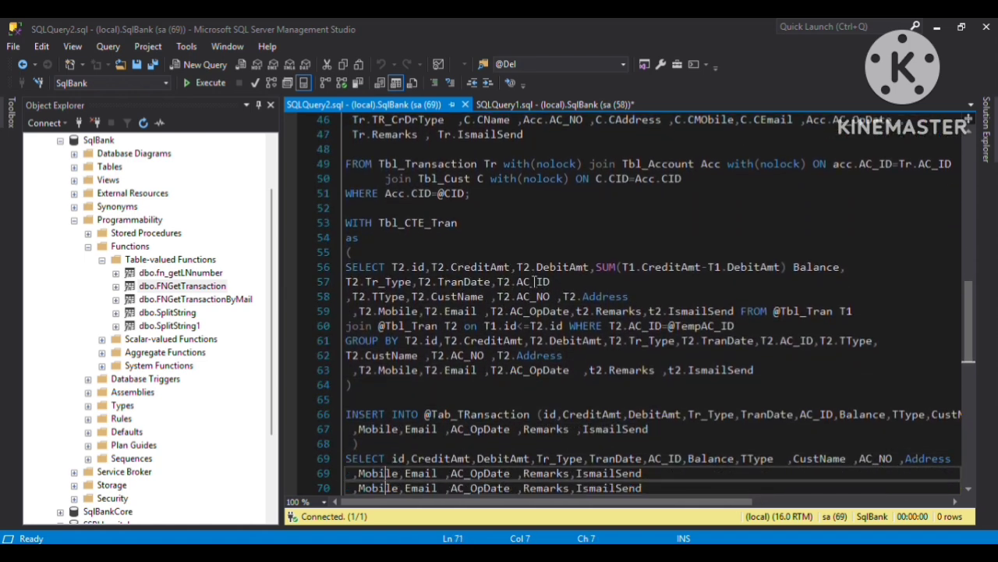
key("Down")
key("Down")
key("Down")
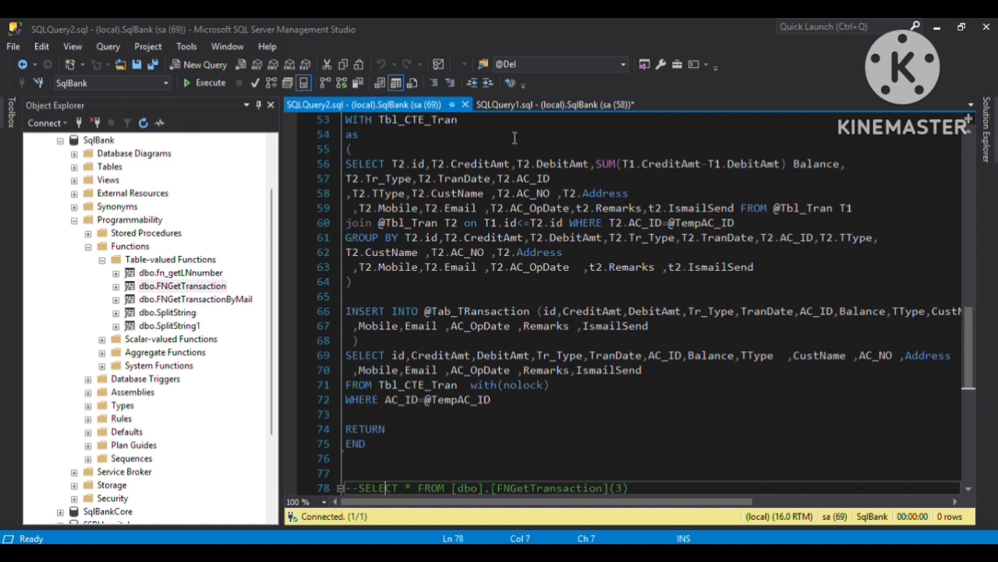
left_click(497, 105)
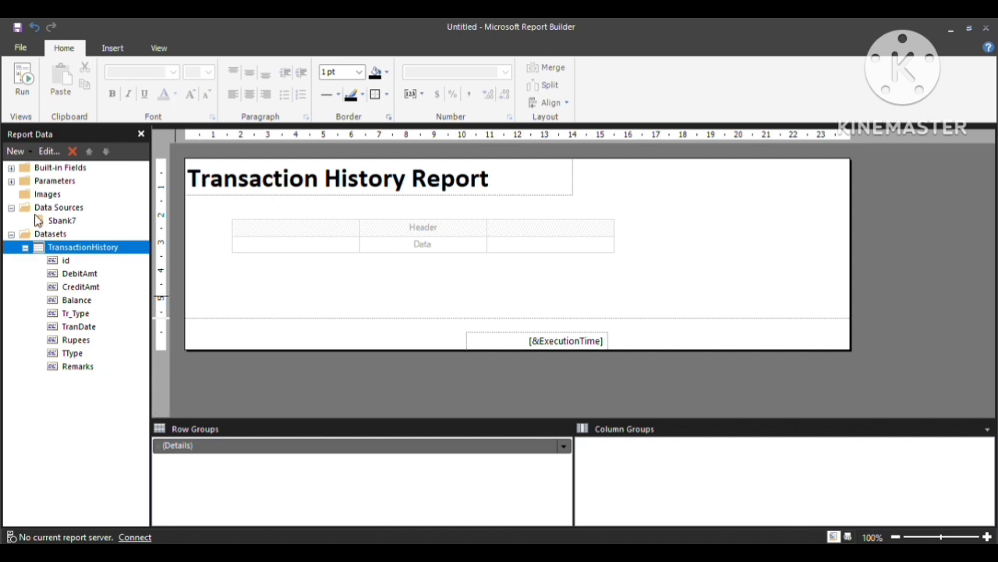
Expand the report parameters and let TR_ID accept null values.
left_click(11, 181)
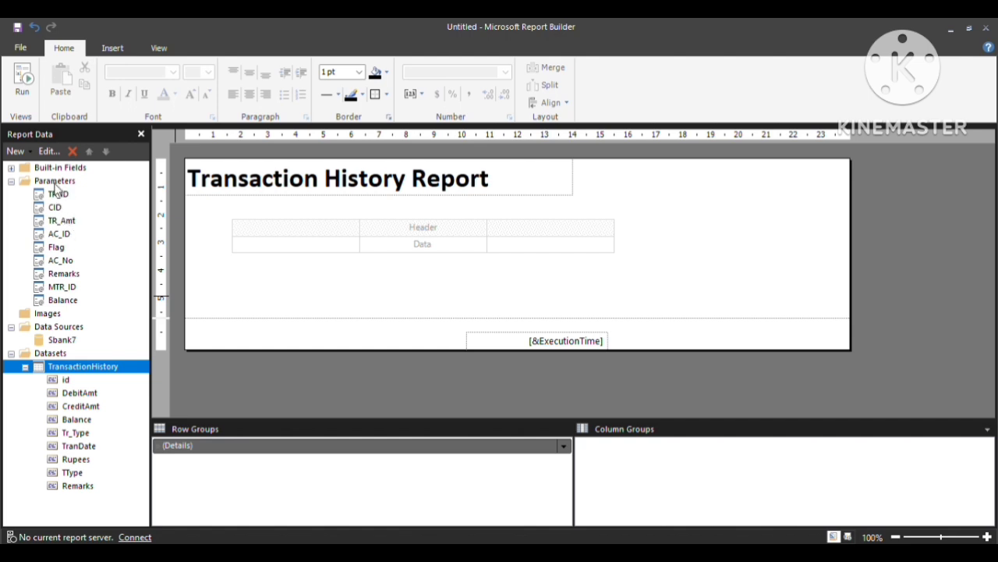
left_click(58, 208)
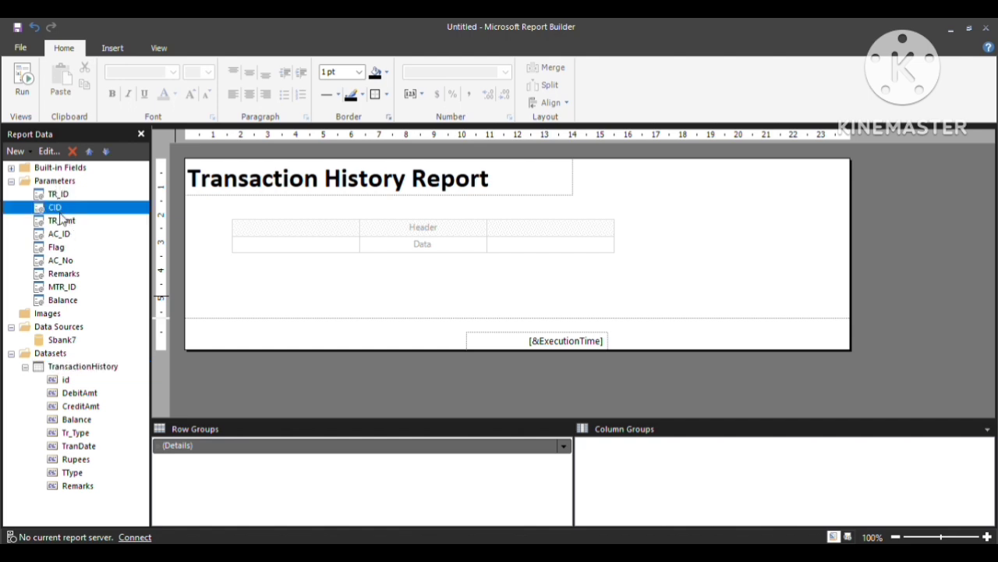
left_click(68, 248)
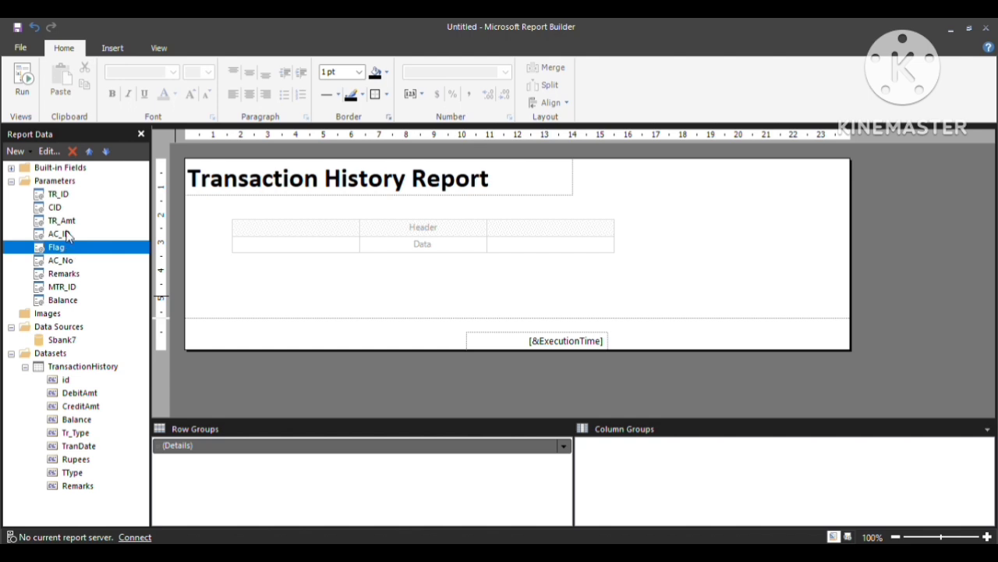
left_click(61, 196)
right_click(61, 196)
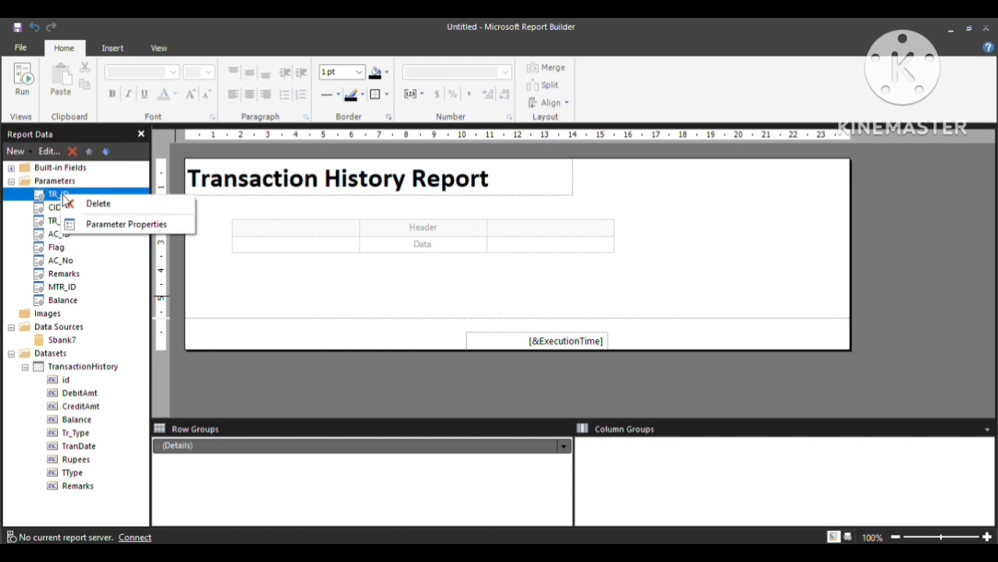
left_click(95, 225)
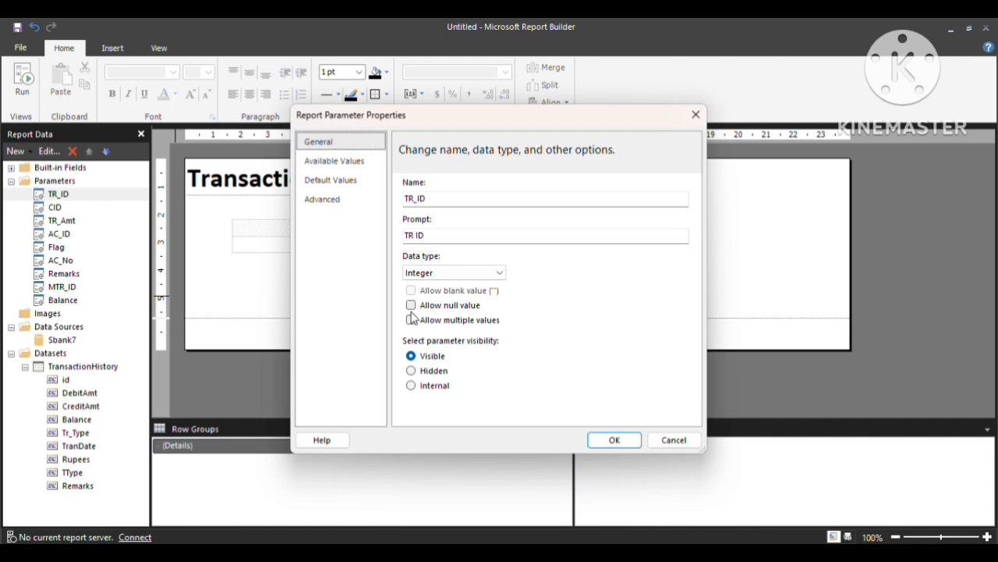
left_click(412, 305)
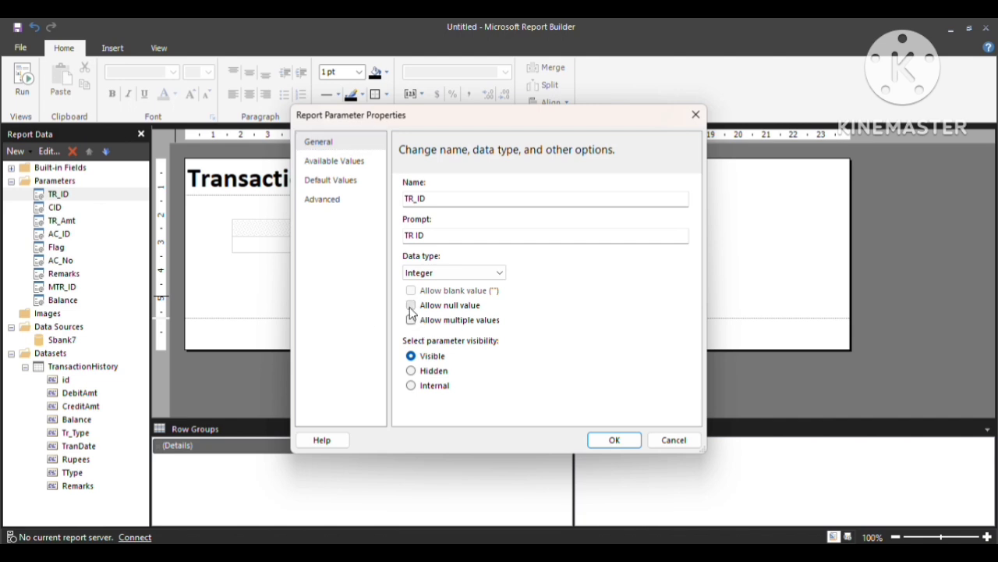
left_click(595, 441)
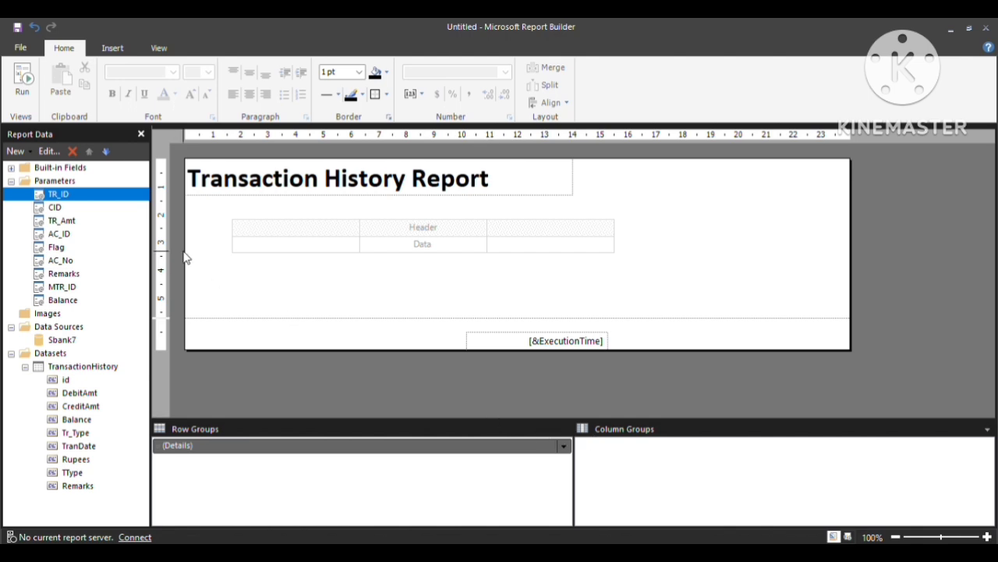
Let the TR_Amt parameter accept null values too.
left_click(55, 208)
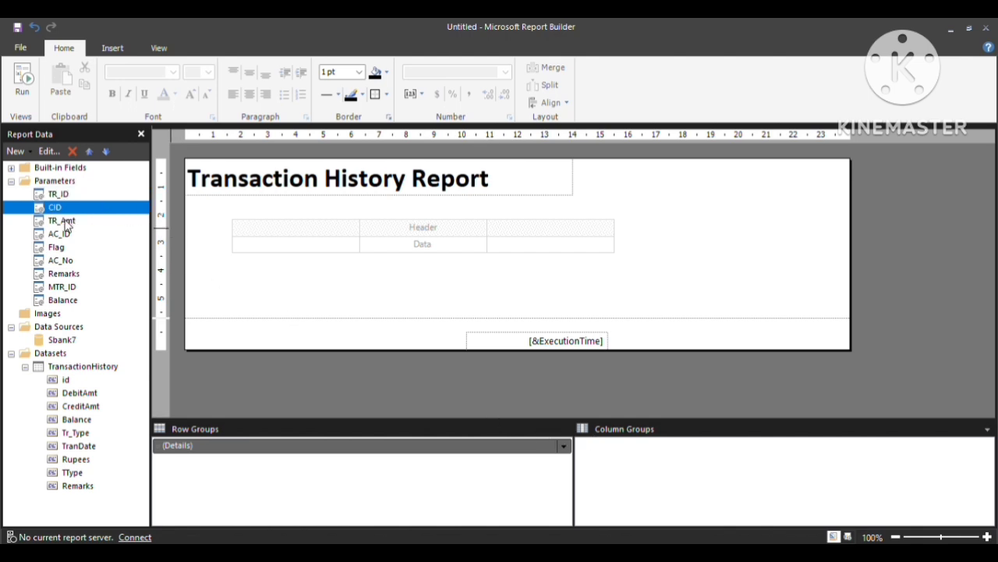
left_click(68, 223)
right_click(68, 225)
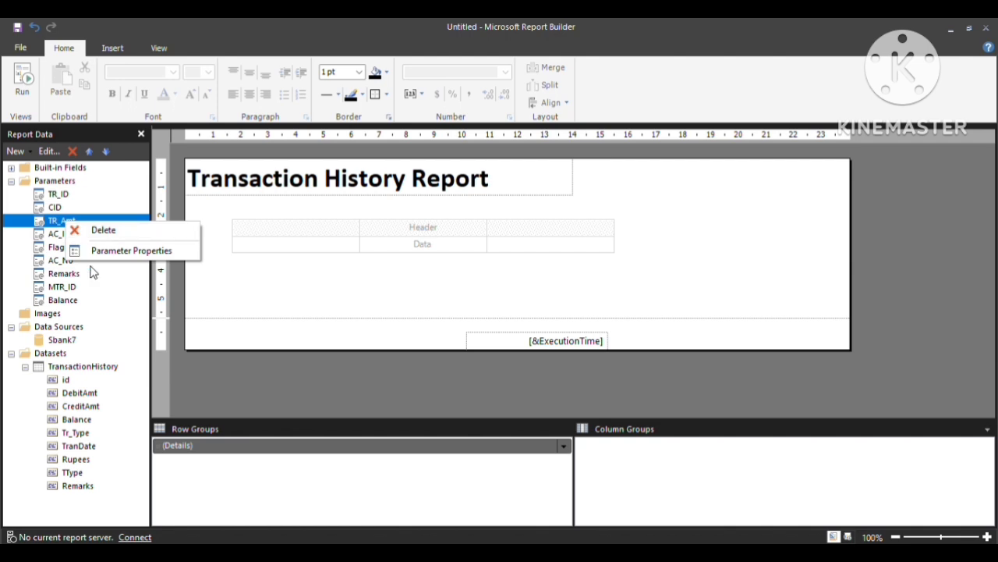
left_click(97, 251)
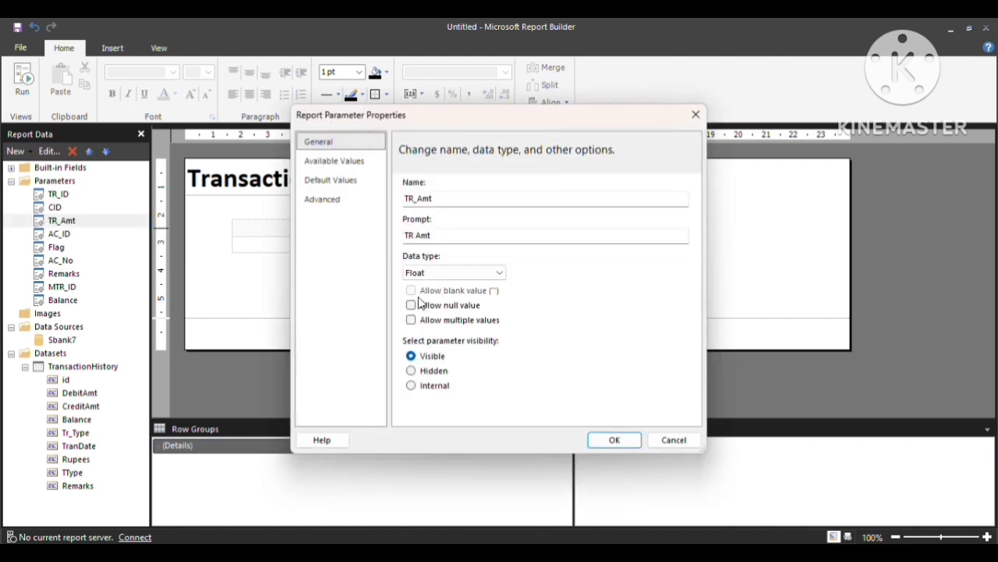
left_click(412, 305)
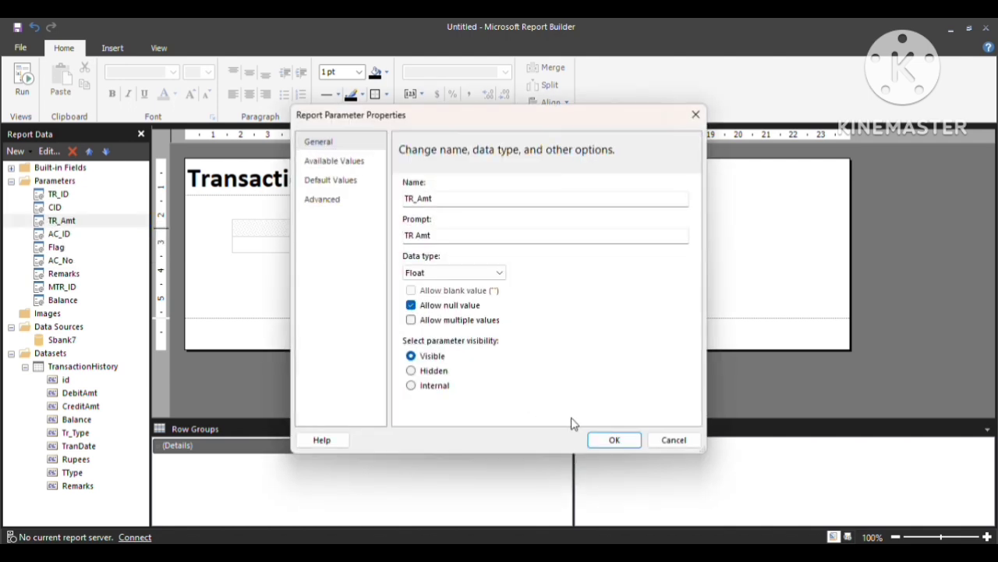
left_click(598, 441)
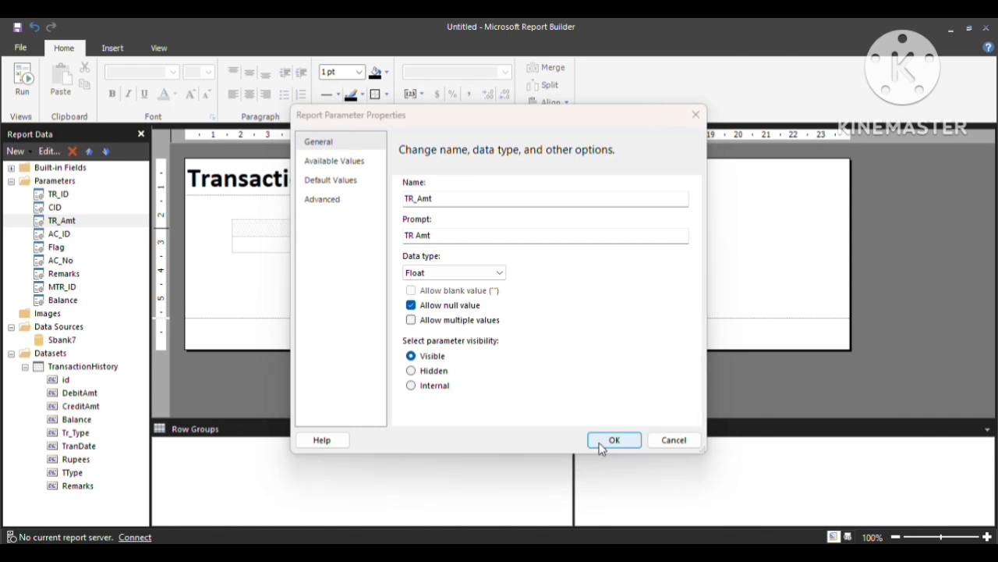
left_click(59, 236)
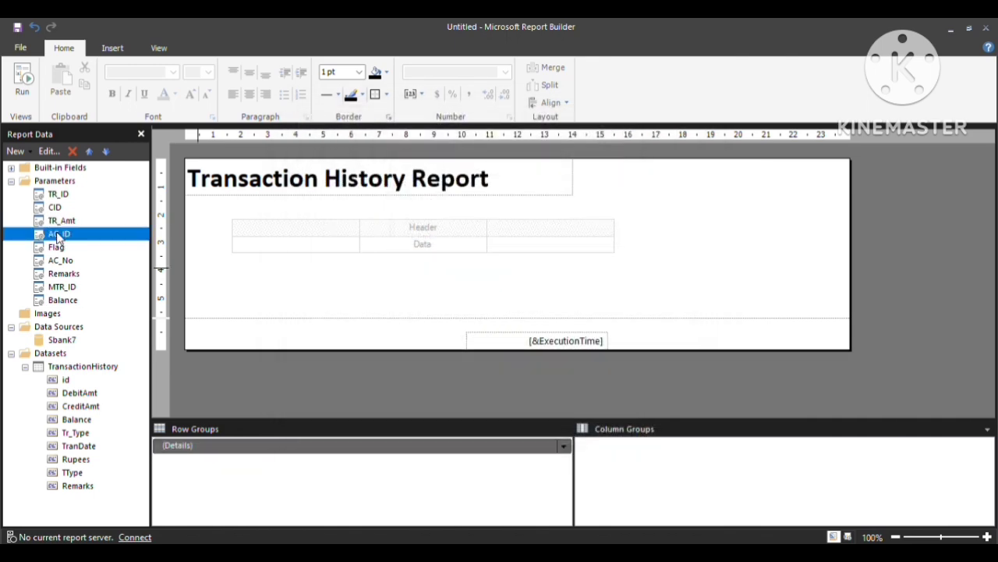
Allow null values for the AC_ID and AC_No parameters.
right_click(59, 236)
left_click(89, 263)
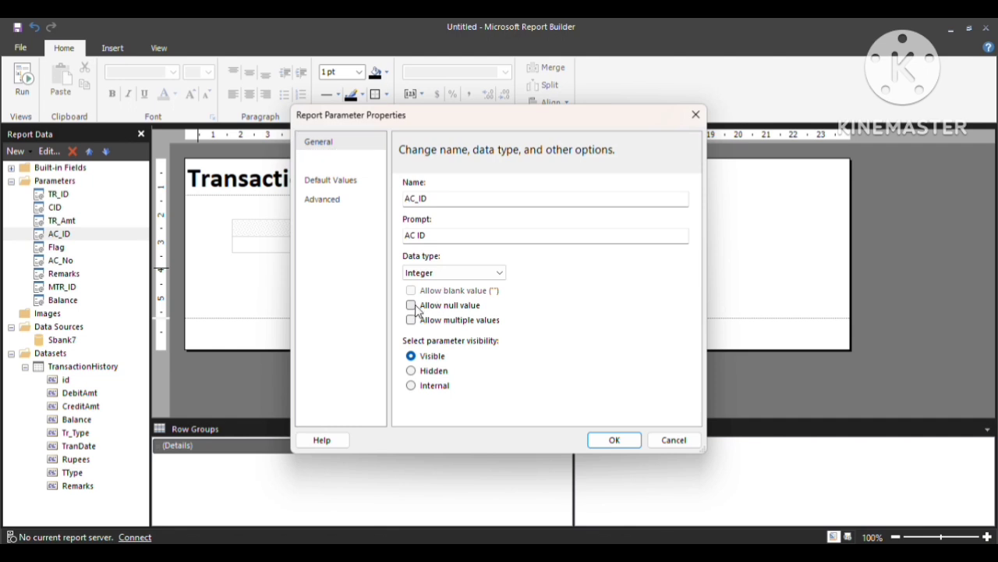
left_click(412, 306)
left_click(613, 439)
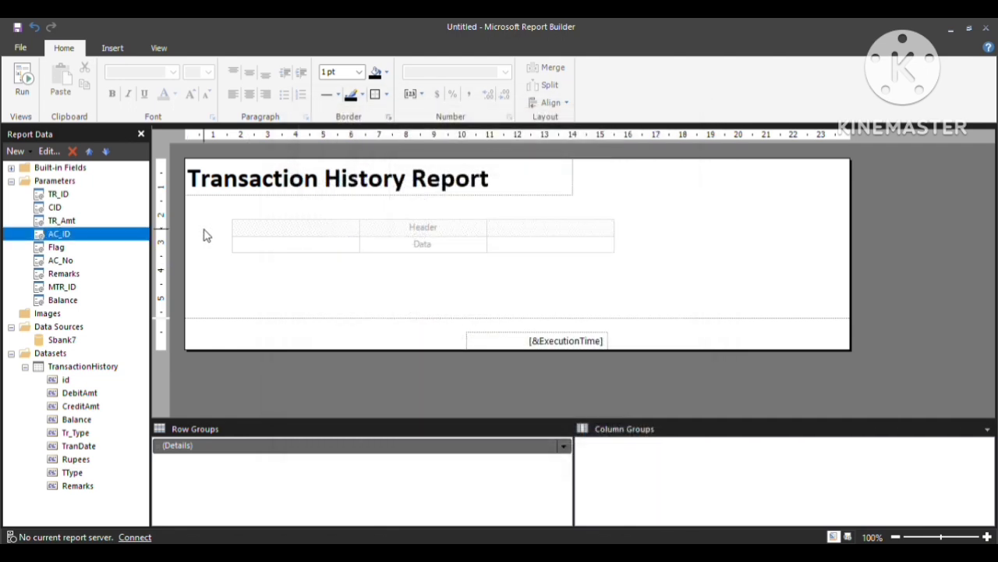
left_click(75, 262)
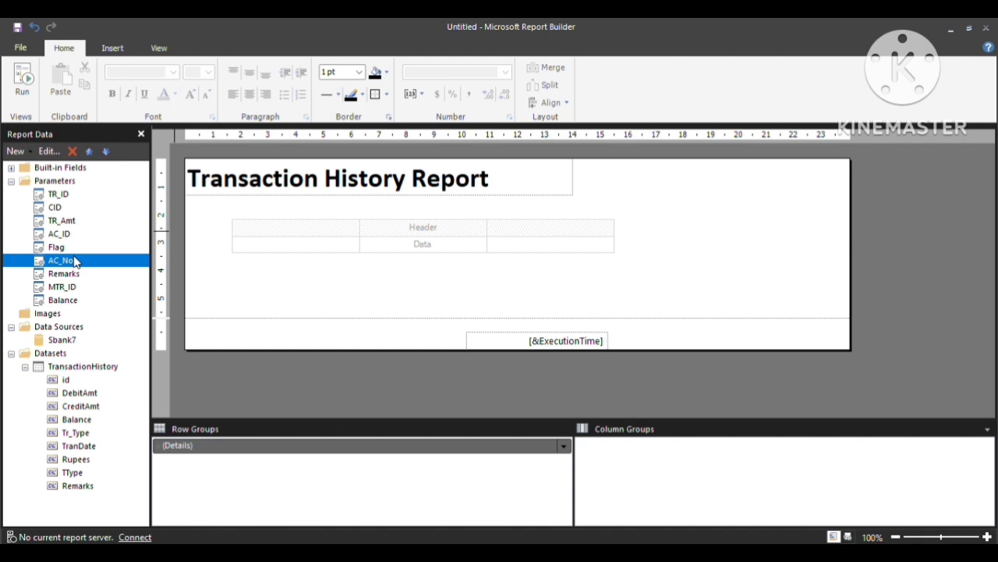
right_click(75, 262)
left_click(100, 288)
left_click(411, 305)
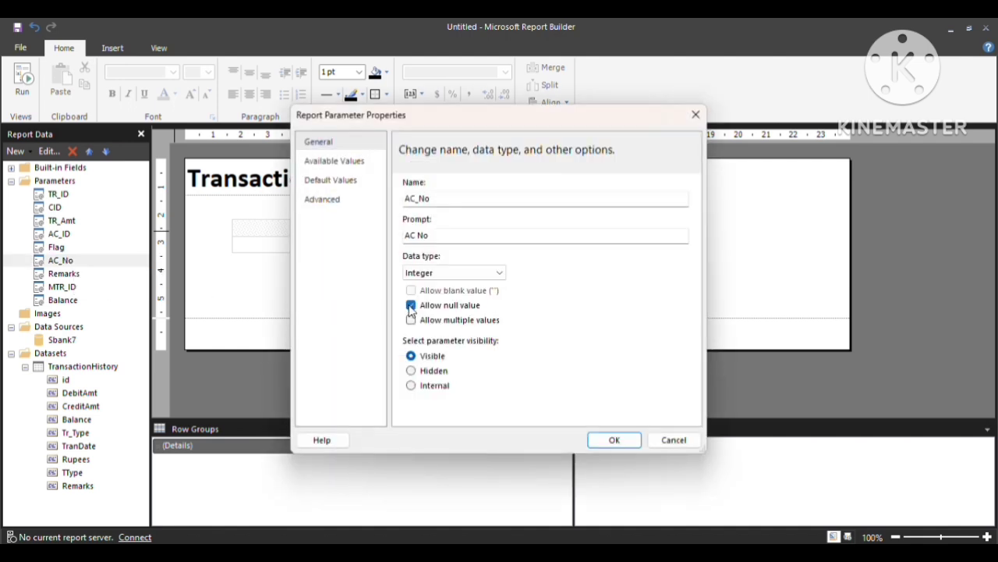
left_click(603, 439)
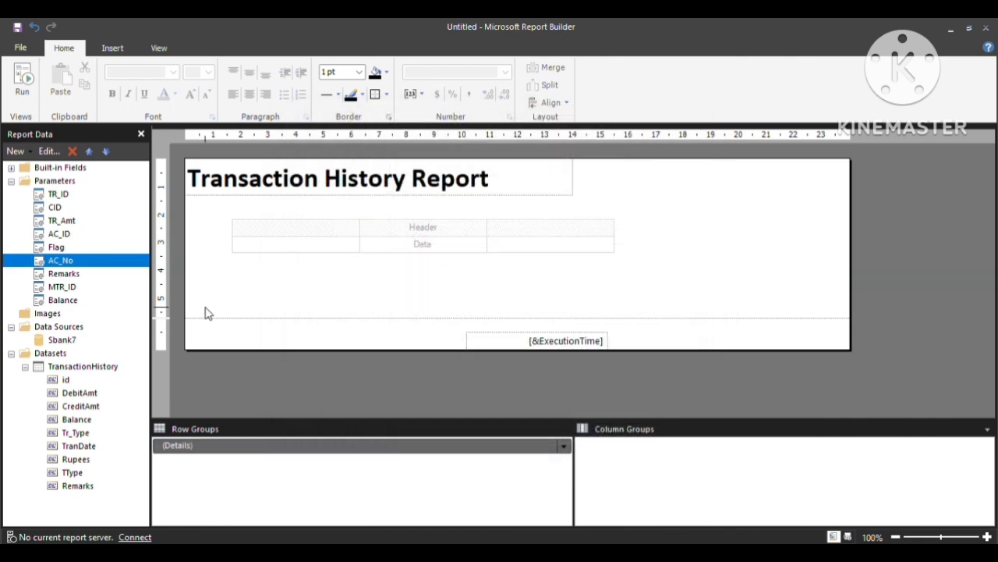
Tick Allow null value in each of the Remarks, MTR_ID and Balance parameter properties.
left_click(75, 277)
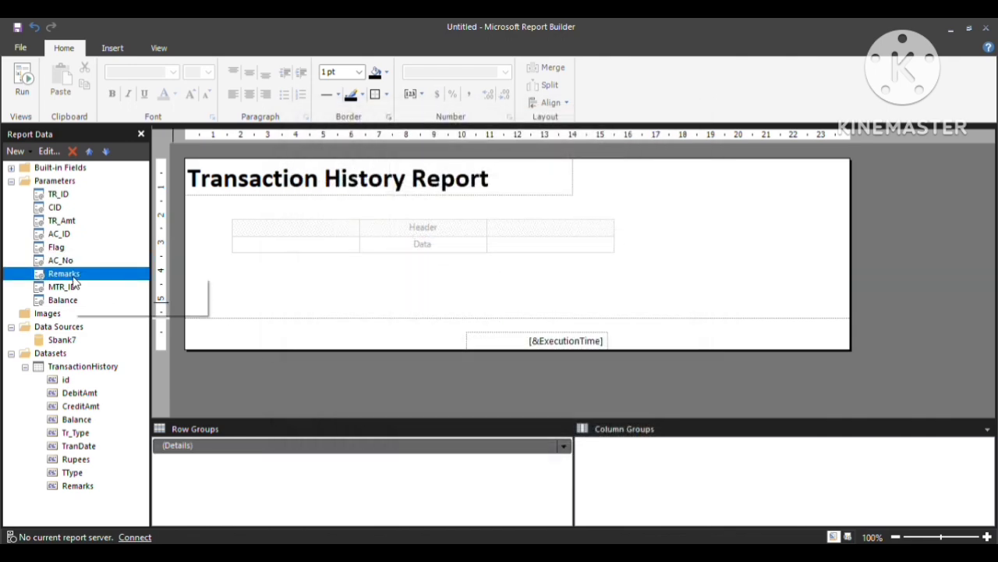
right_click(75, 281)
left_click(101, 305)
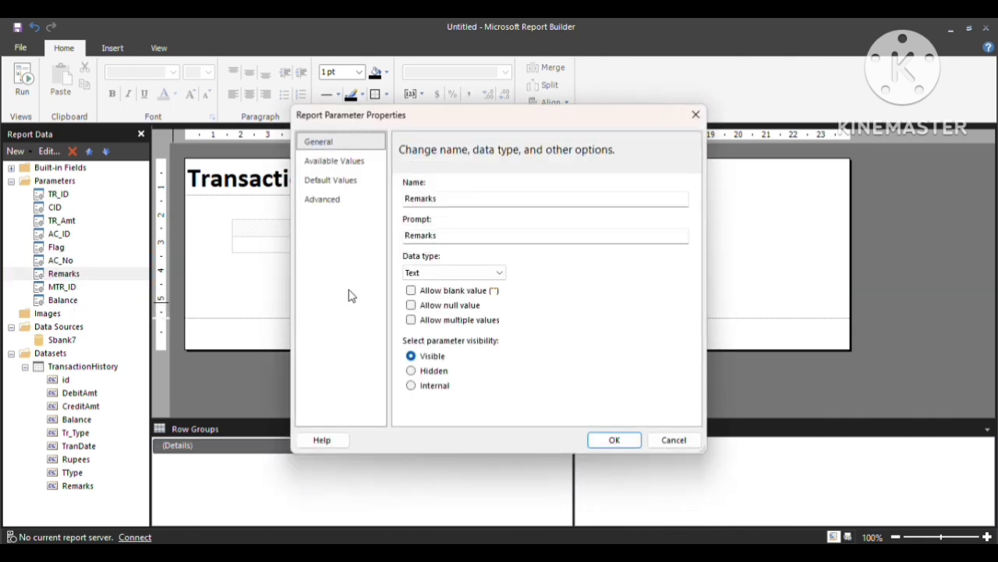
left_click(411, 305)
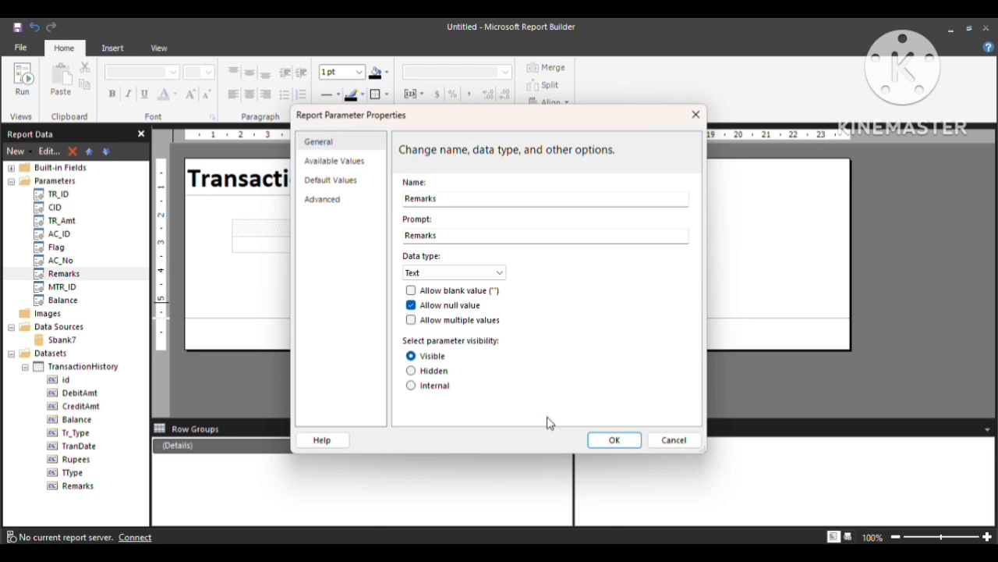
left_click(612, 440)
left_click(53, 290)
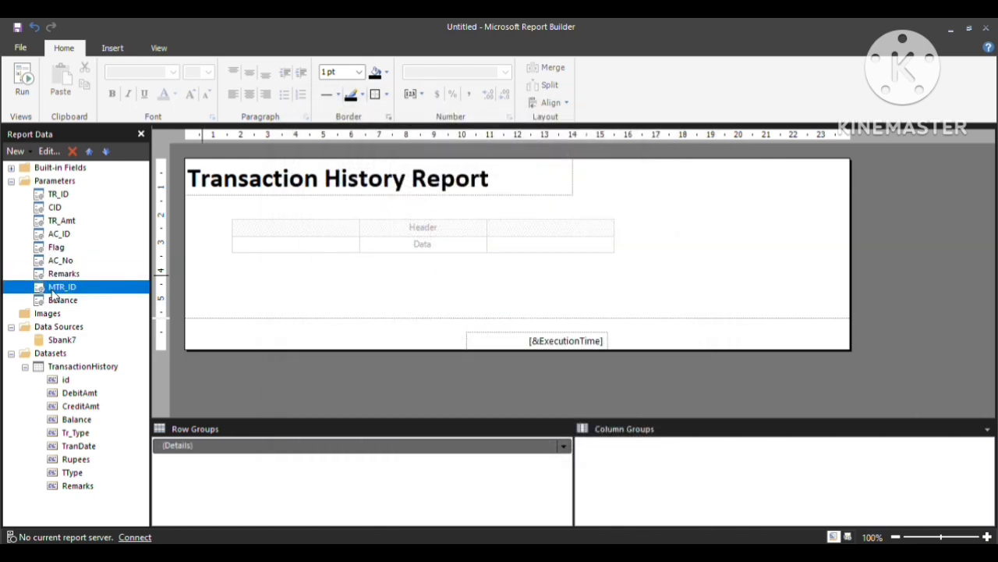
right_click(53, 292)
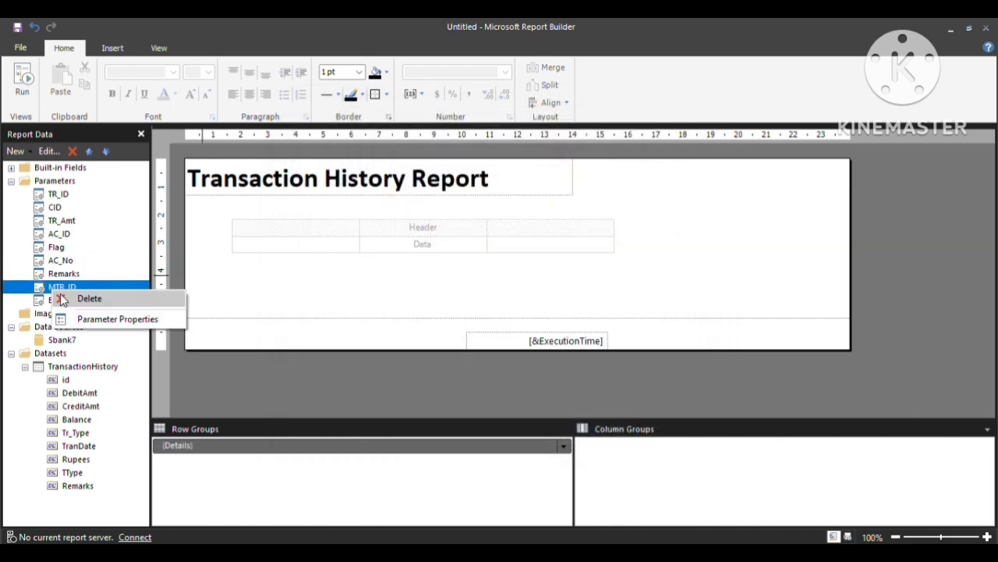
left_click(88, 320)
left_click(411, 305)
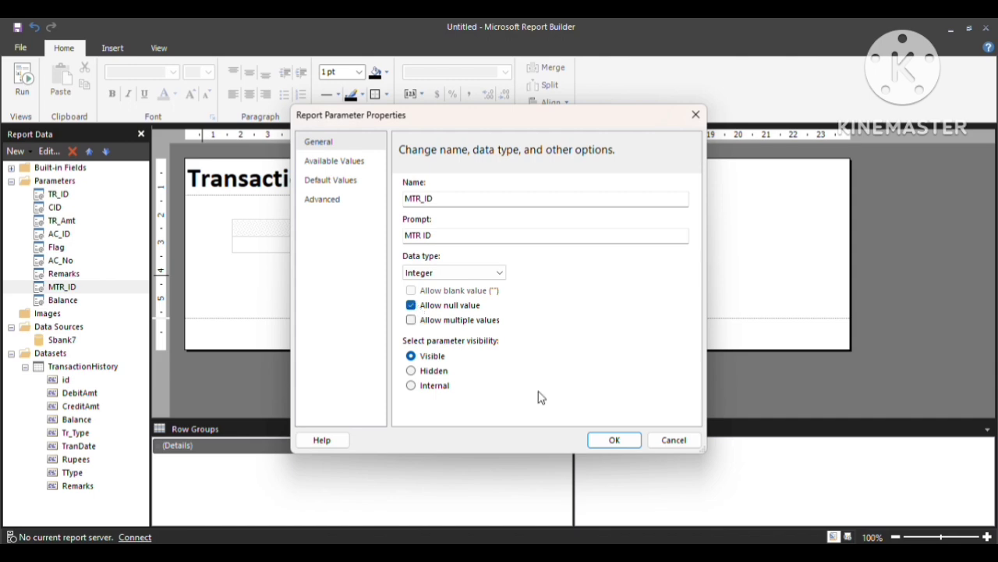
left_click(611, 440)
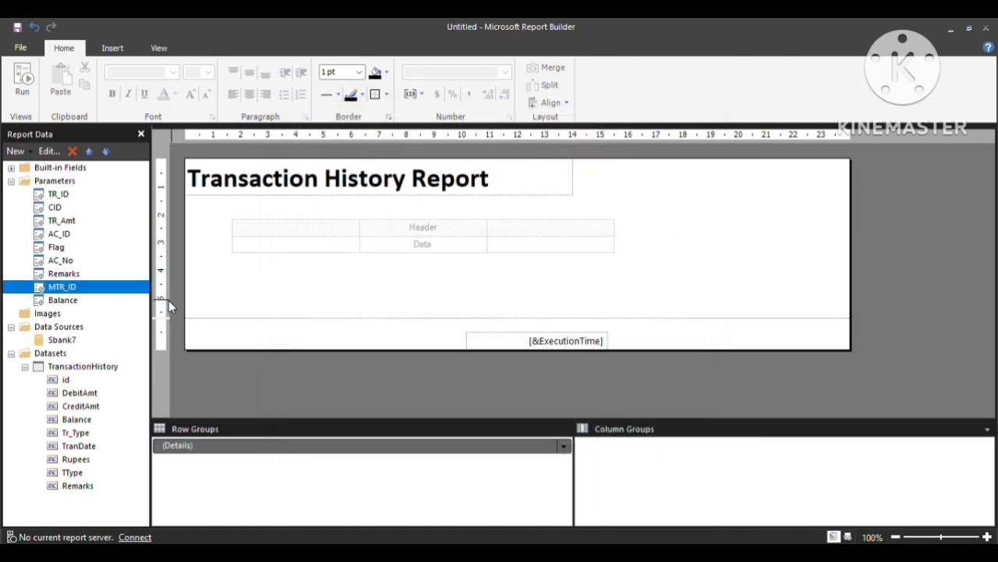
right_click(91, 303)
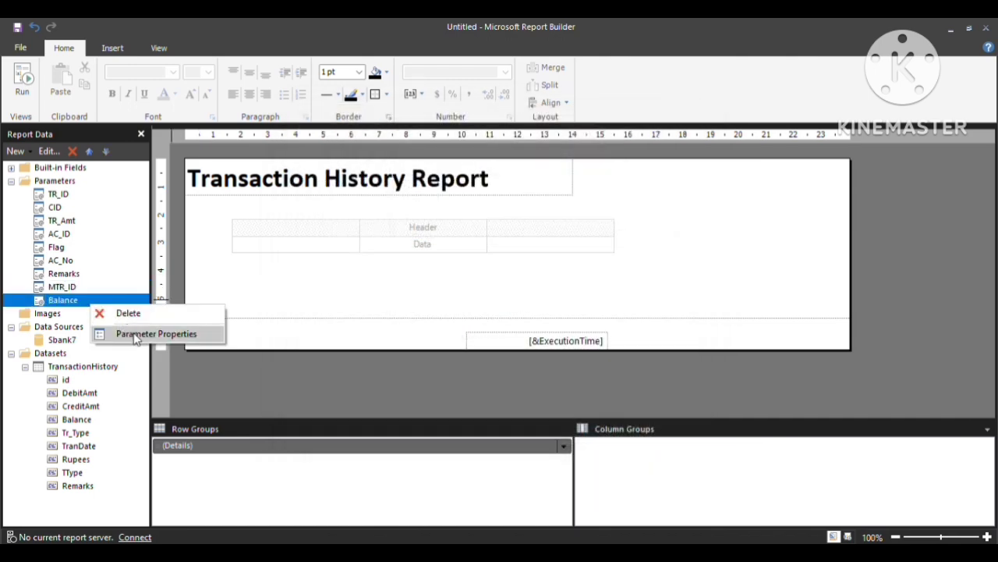
left_click(135, 335)
left_click(411, 305)
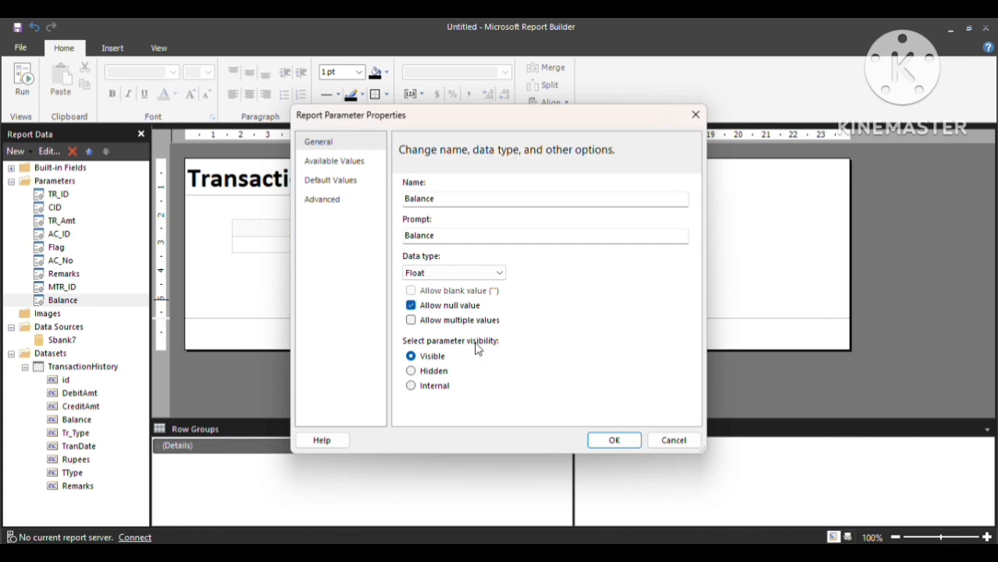
left_click(612, 440)
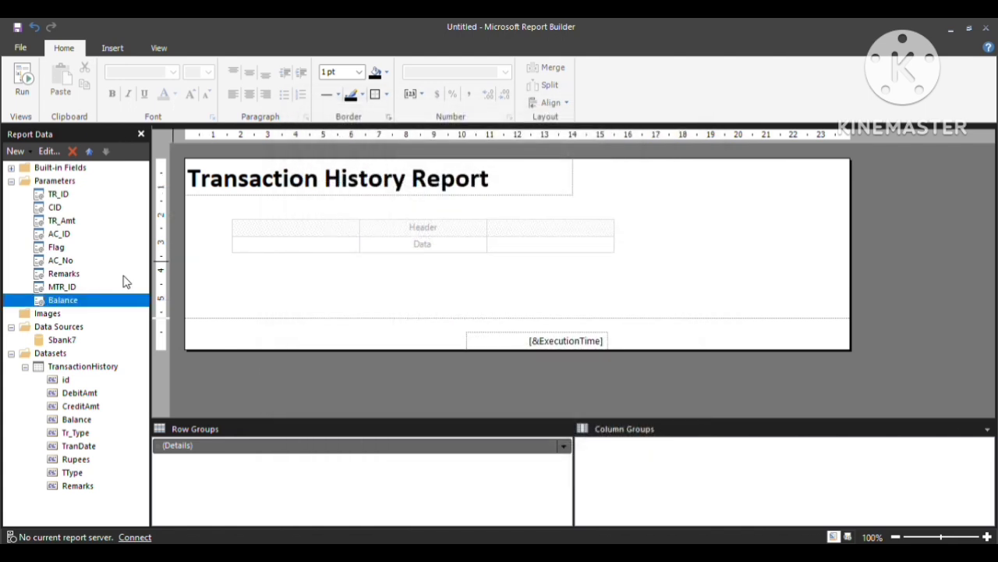
Place the id field in the table's first data cell.
left_click(344, 232)
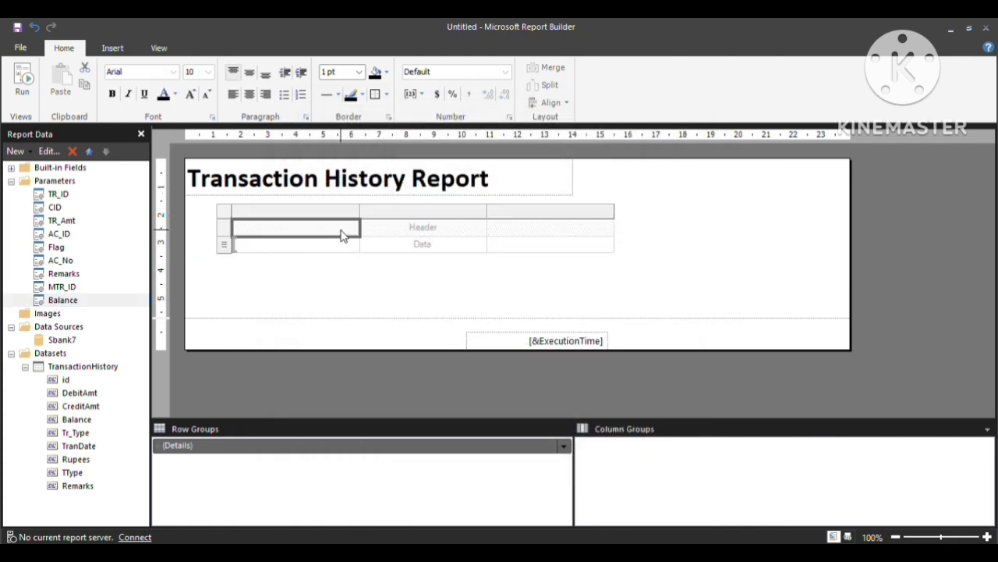
left_click(318, 248)
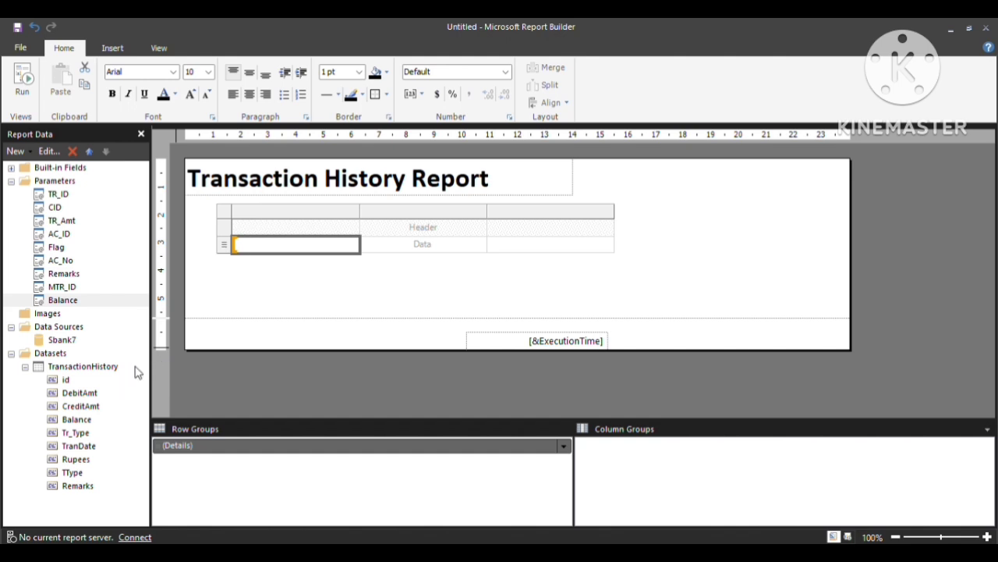
mouse_move(357, 245)
left_click(355, 245)
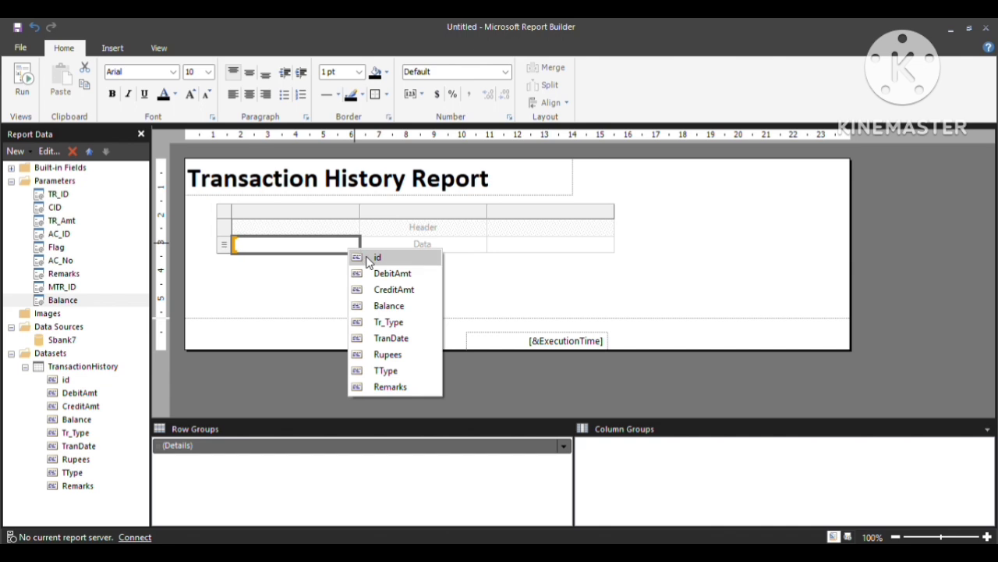
left_click(368, 258)
Enter the header texts Transaction ID, Transaction Remarks and Transaction Type.
left_click(273, 234)
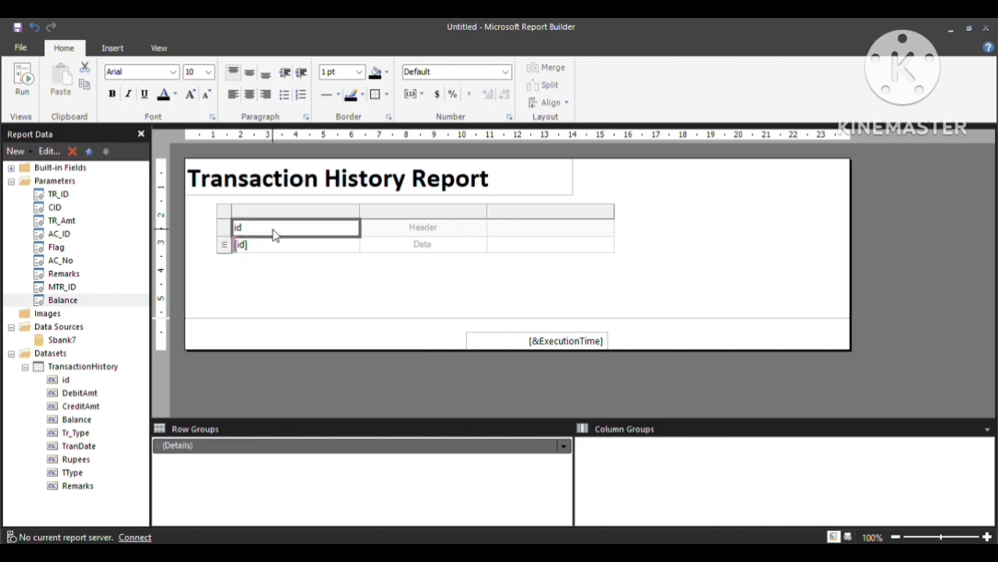
left_click(269, 228)
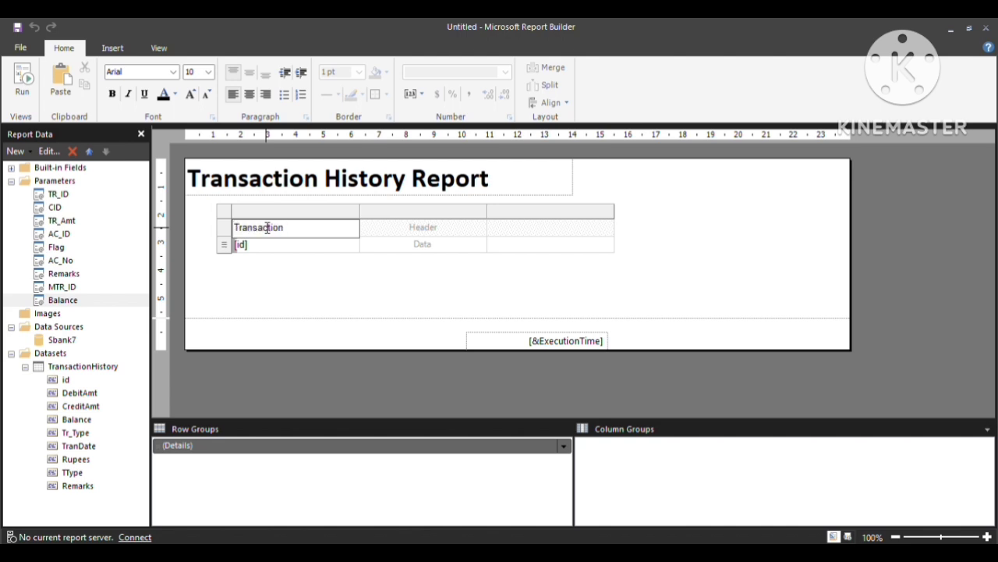
key("Tab")
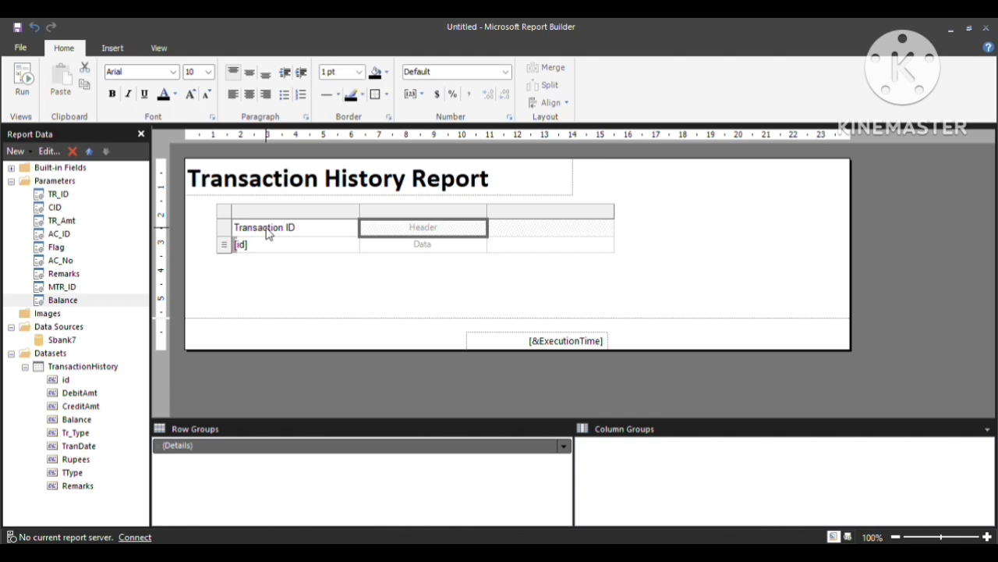
type("Transaction Re")
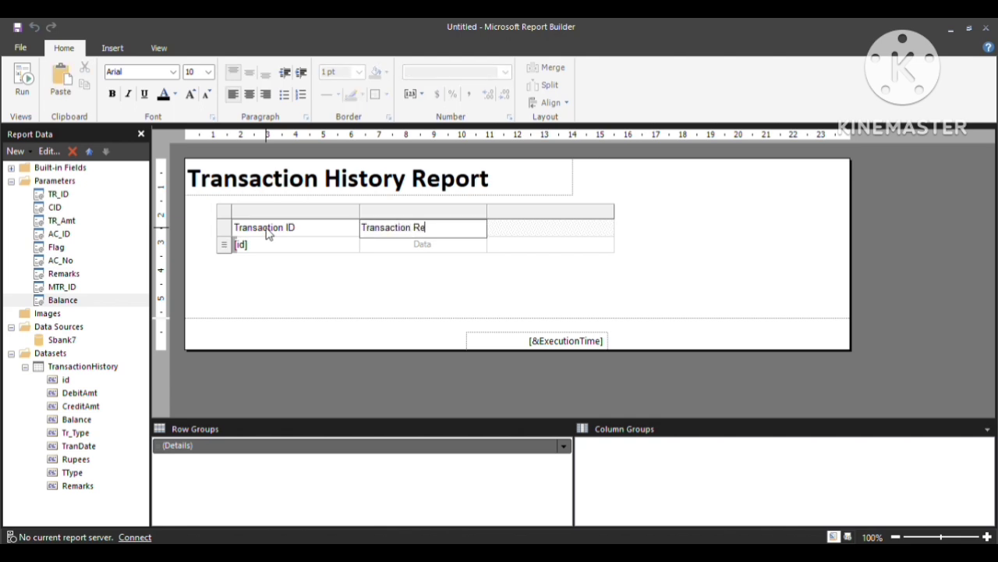
type("marks")
key("Tab")
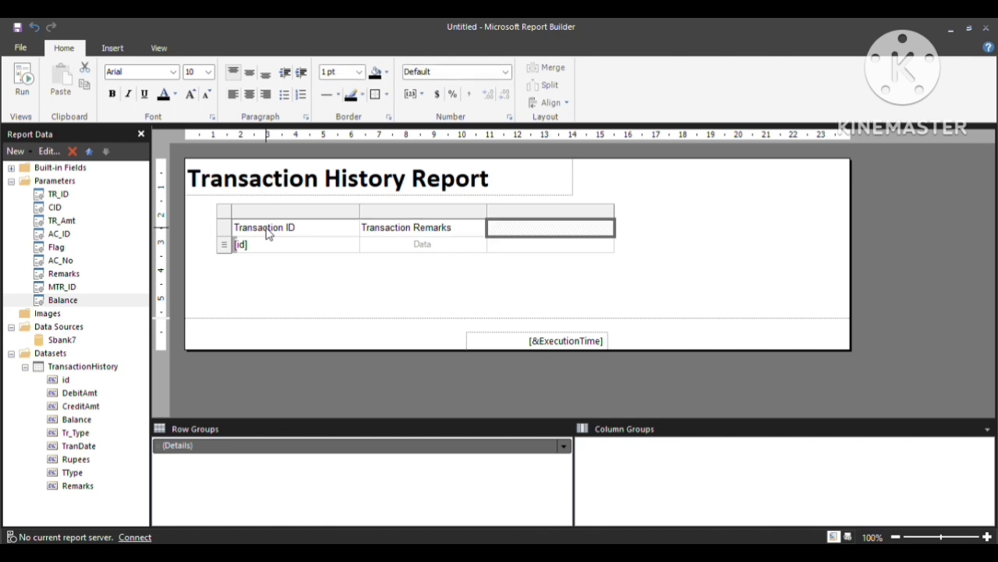
type("Transaction Type")
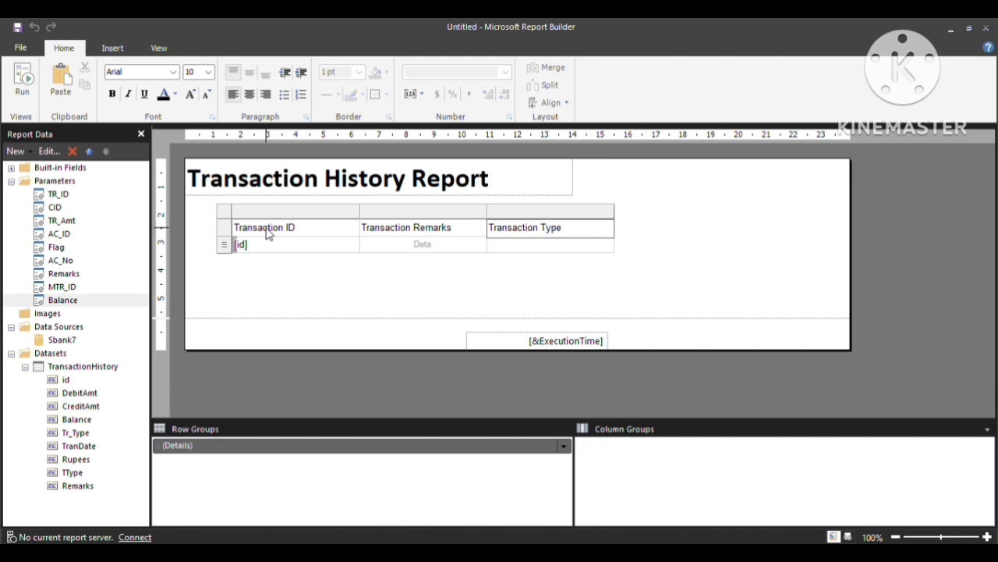
Insert a column after Transaction Type and head it Credited Amt.
right_click(548, 215)
mouse_move(612, 218)
left_click(714, 237)
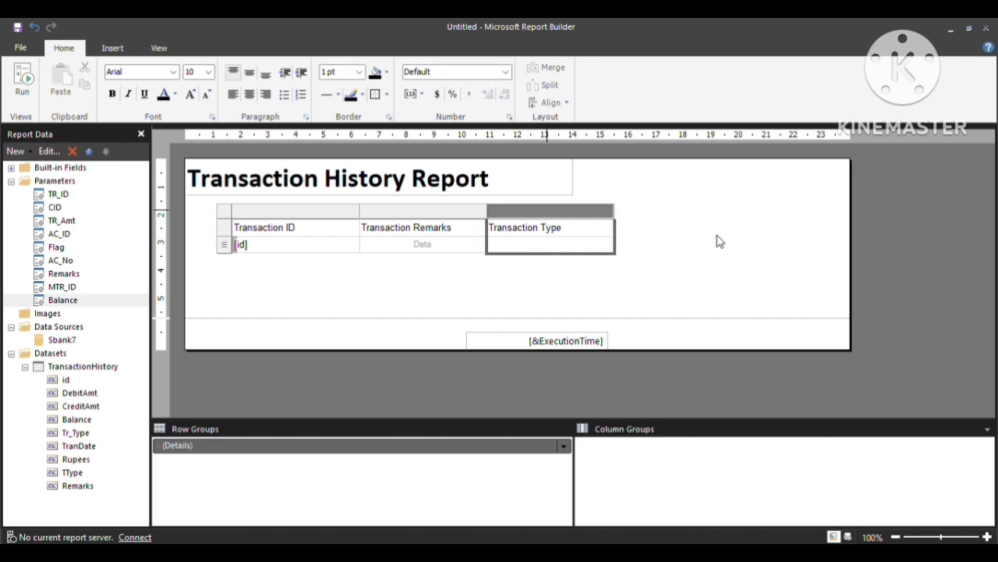
left_click(663, 227)
left_click(657, 224)
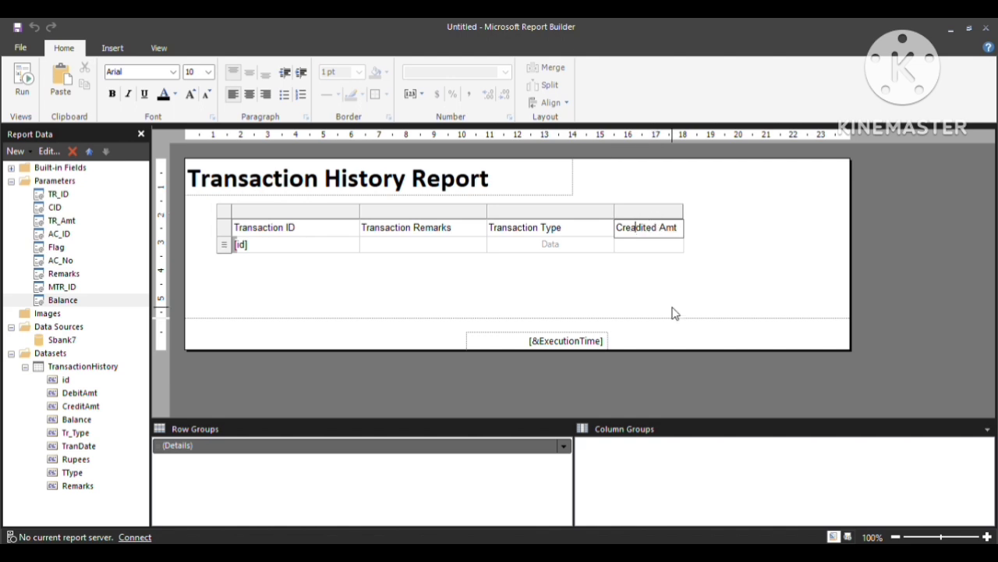
key("BackSpace")
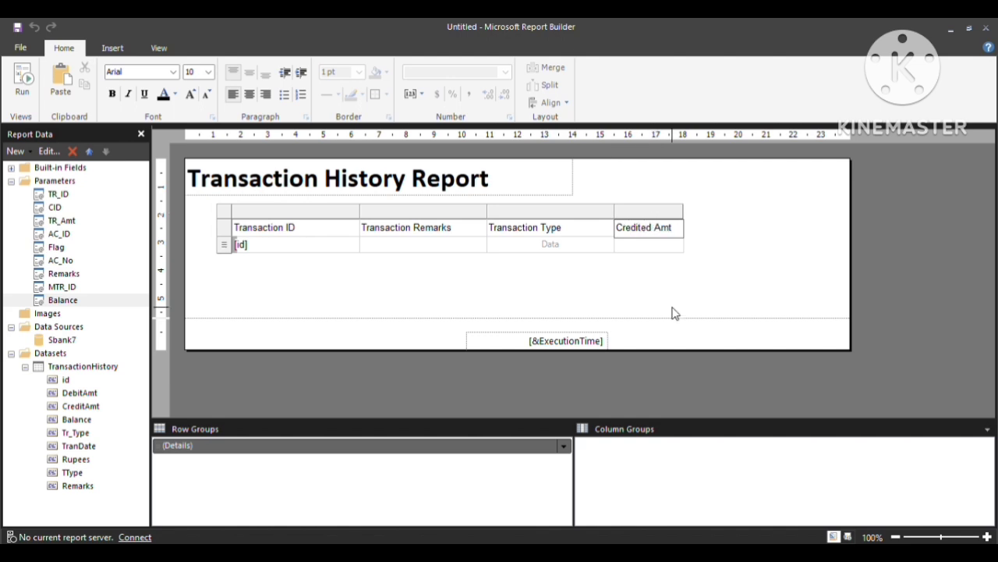
Add a Debited Amt column to the right of Credited Amt.
right_click(657, 216)
mouse_move(697, 221)
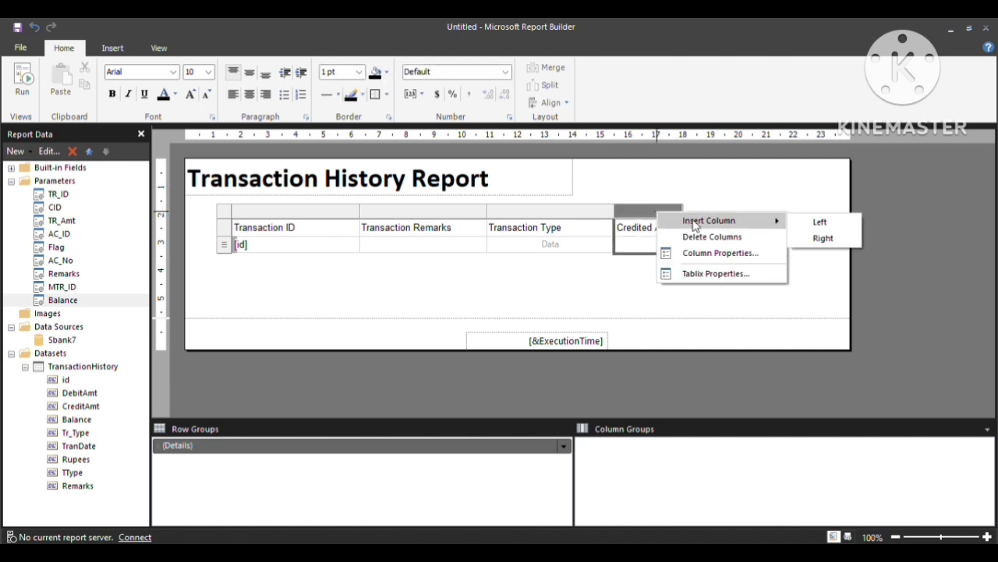
left_click(823, 238)
left_click(720, 230)
left_click(720, 230)
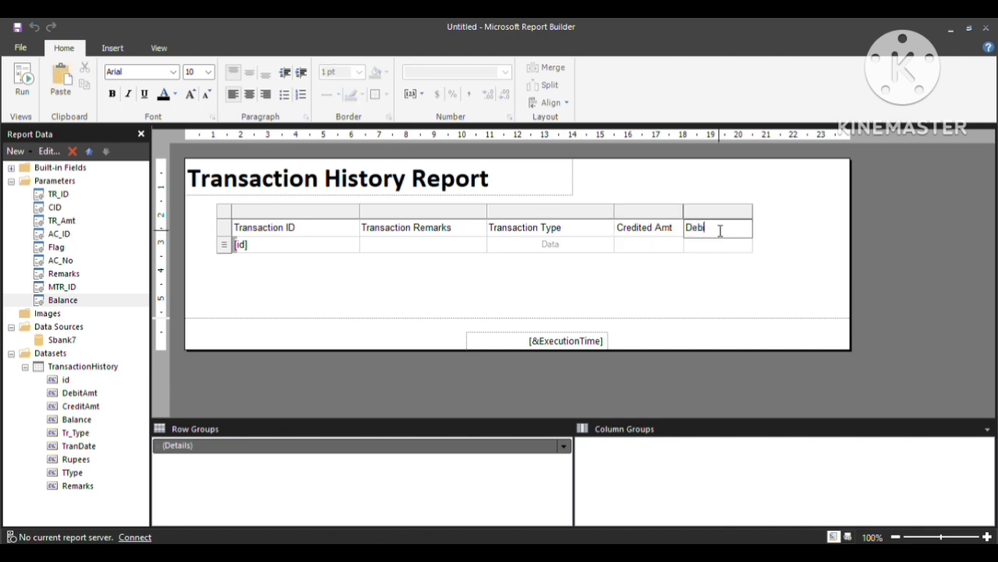
type("Debited Amt")
Add a Balance column to the right of Debited Amt.
right_click(734, 216)
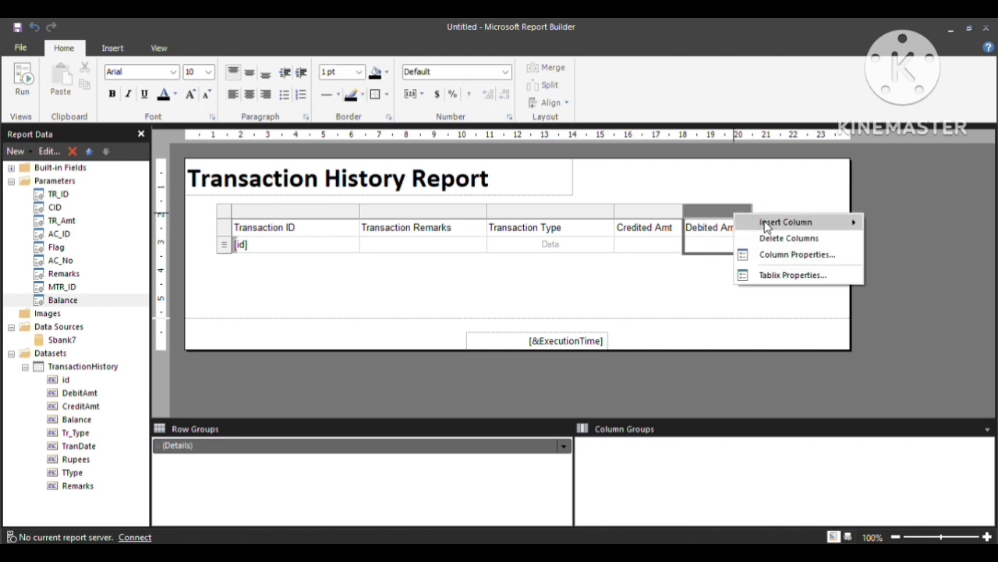
mouse_move(773, 224)
left_click(897, 240)
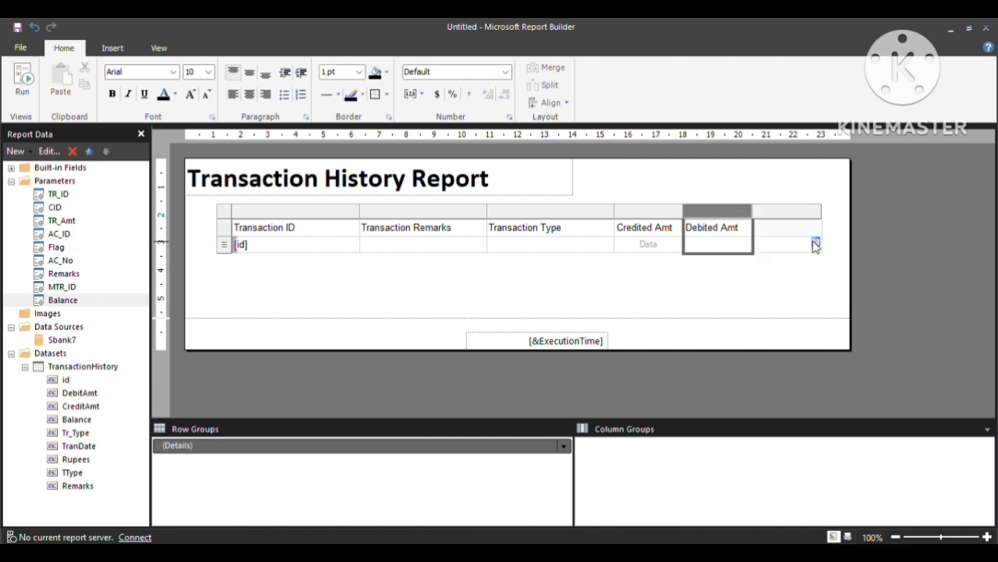
left_click(784, 234)
left_click(783, 229)
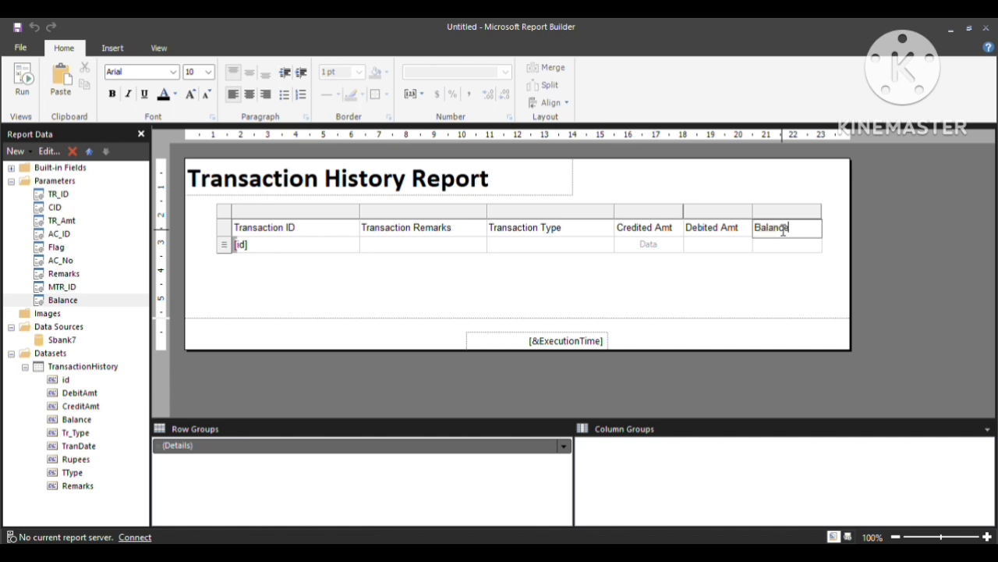
left_click(804, 277)
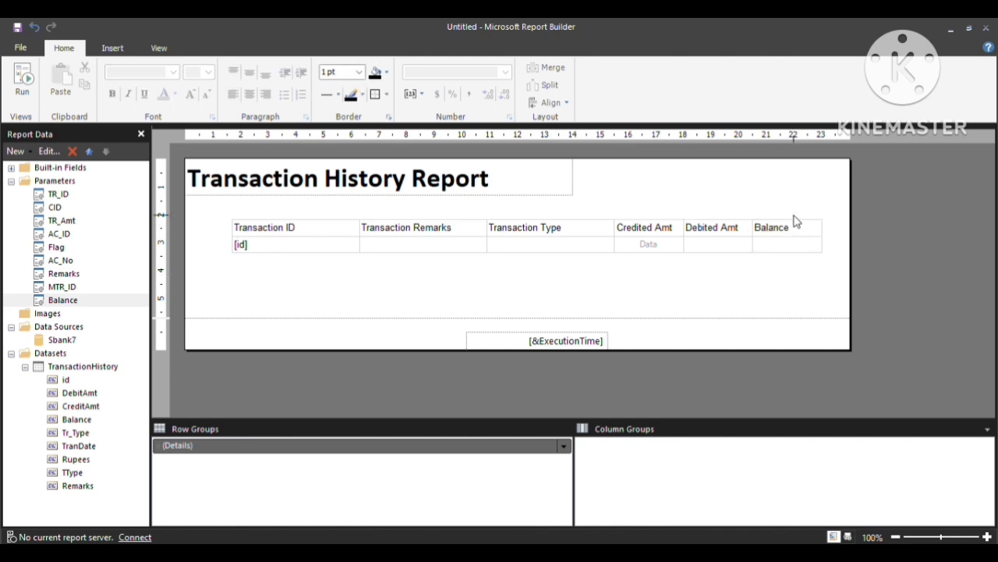
left_click(794, 234)
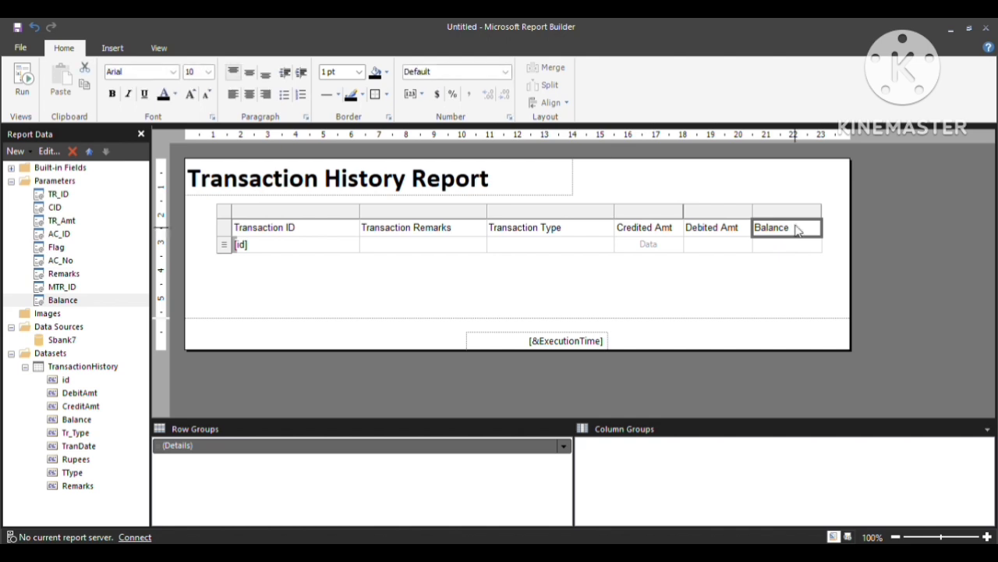
Add a Transaction Date column after Balance, widen the report body, and collapse Parameters.
right_click(793, 213)
mouse_move(846, 222)
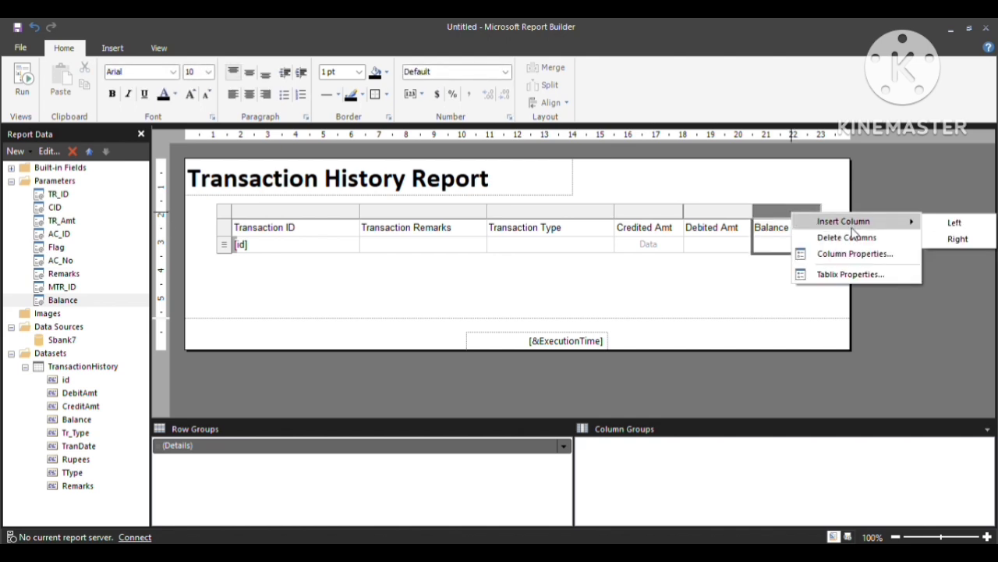
left_click(949, 239)
left_click(842, 228)
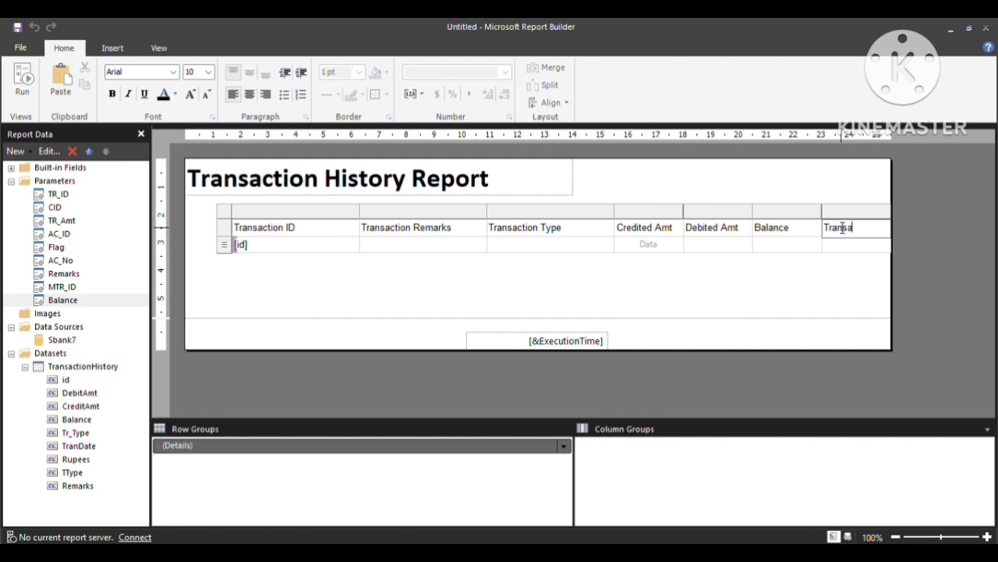
type("Transaction Dst")
key("BackSpace")
type("te")
left_click(842, 281)
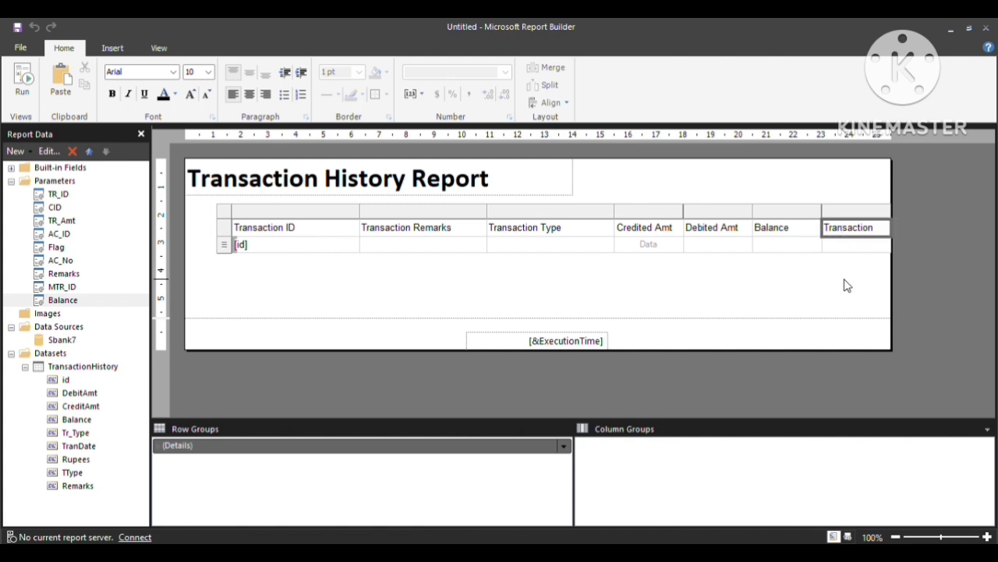
left_click_drag(894, 268, 942, 276)
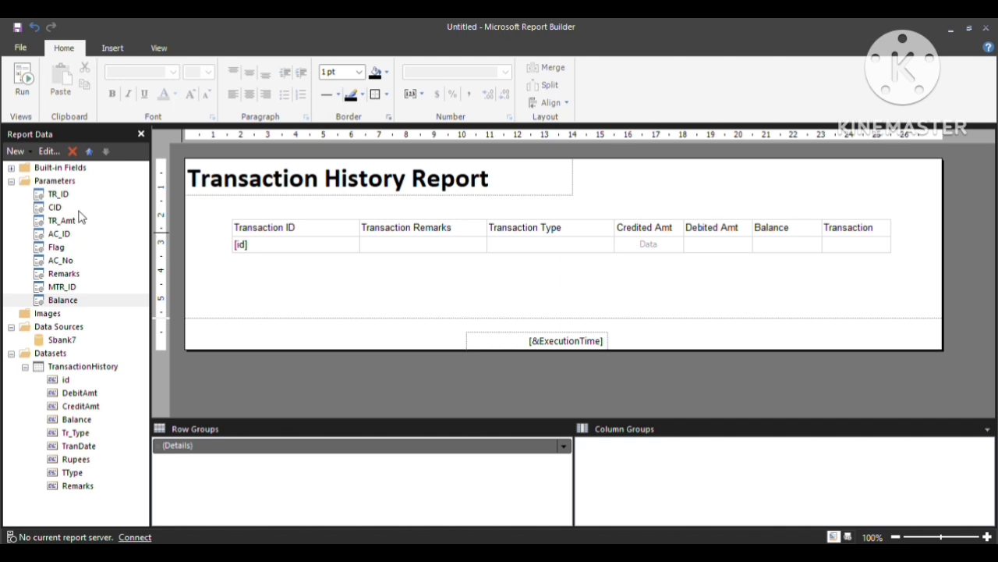
left_click(11, 181)
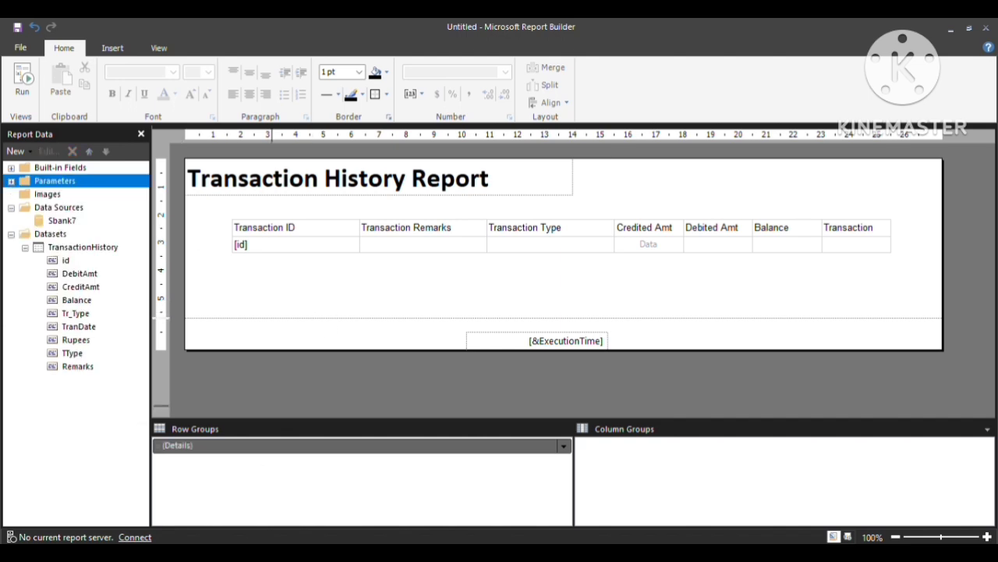
left_click(222, 552)
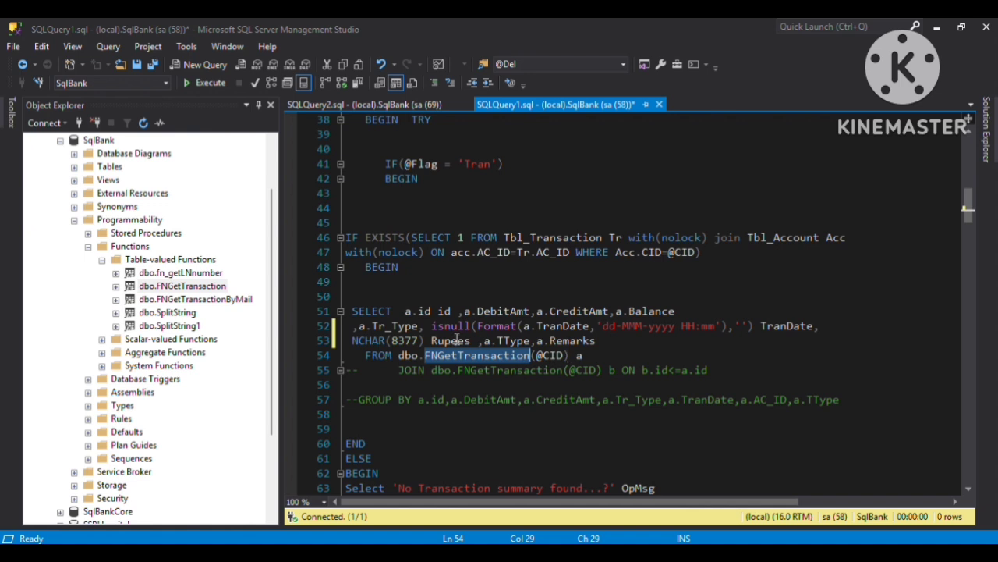
left_click(434, 326)
left_click_drag(433, 326, 725, 322)
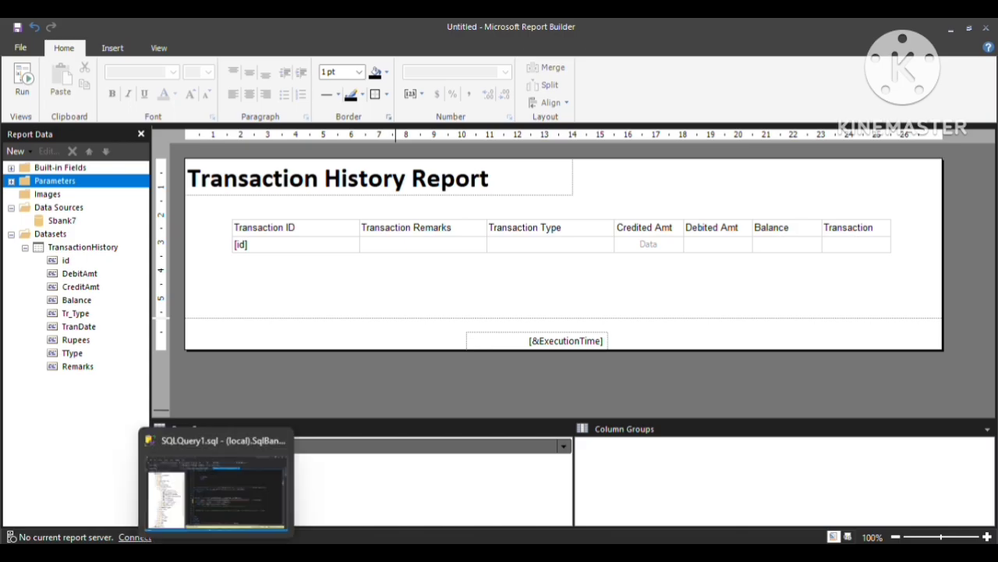
left_click(216, 553)
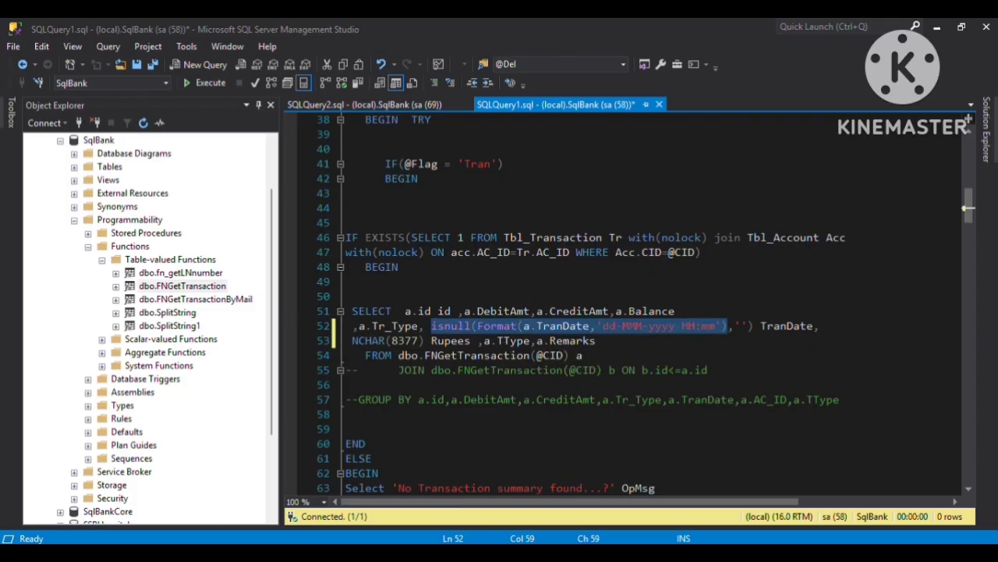
left_click(281, 552)
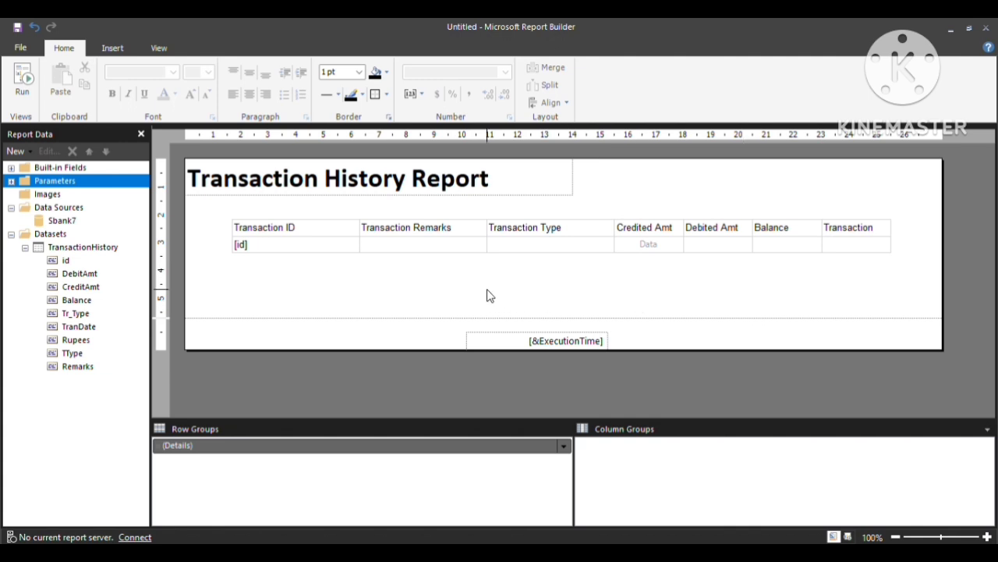
Bind the Transaction Remarks, Transaction Type and Credited Amt cells to Remarks, Tr_Type and CreditAmt.
left_click(401, 251)
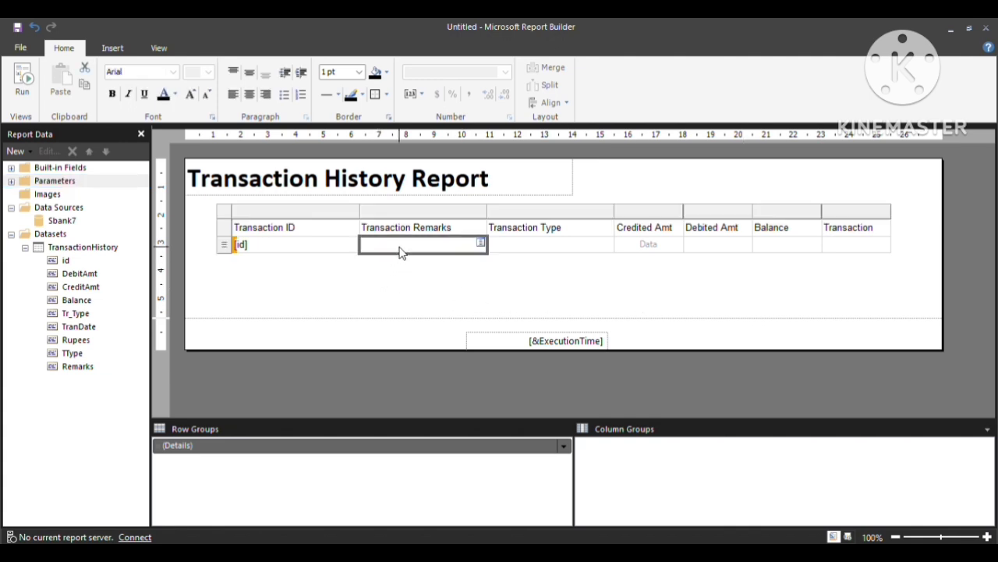
left_click(481, 243)
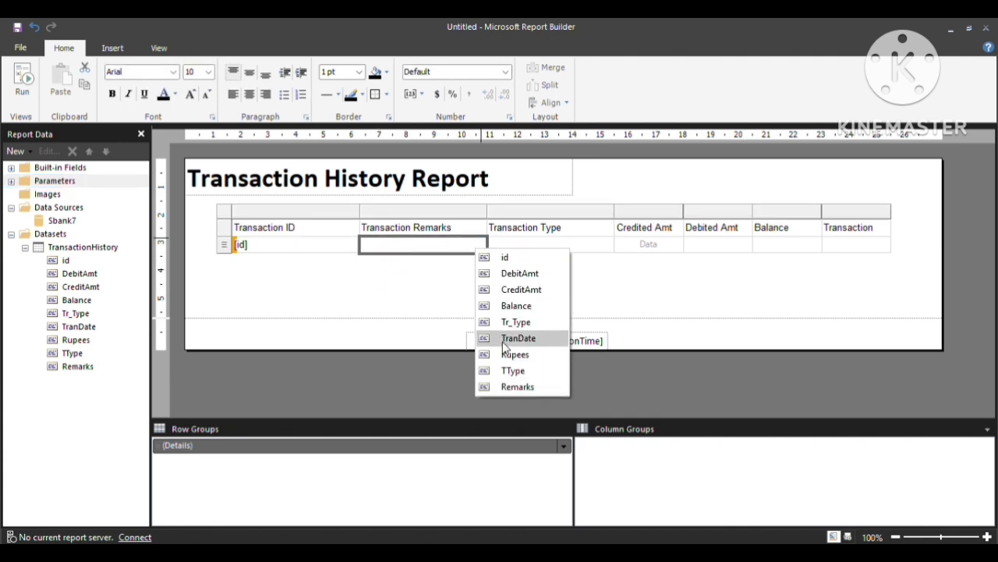
left_click(517, 386)
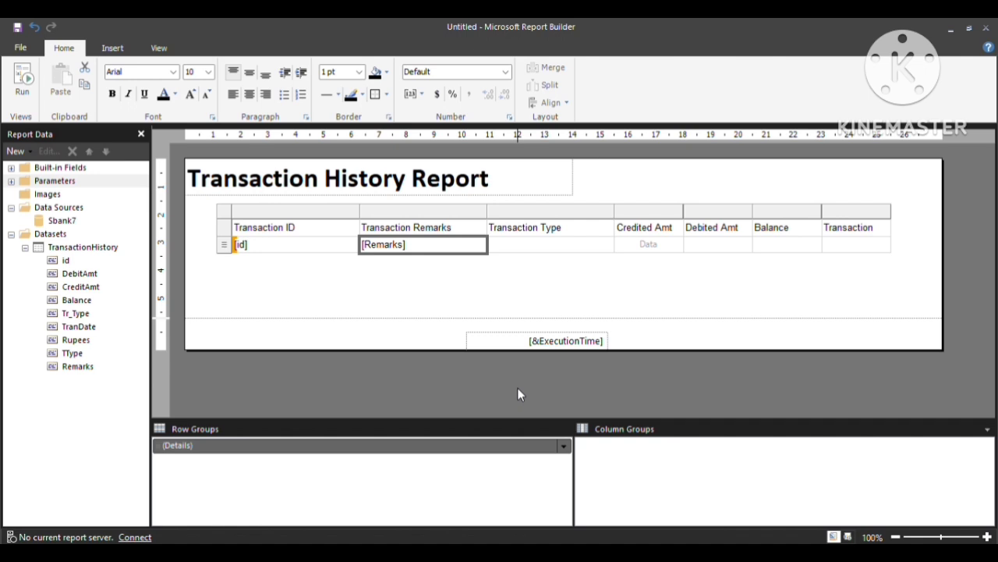
left_click(582, 249)
left_click(607, 243)
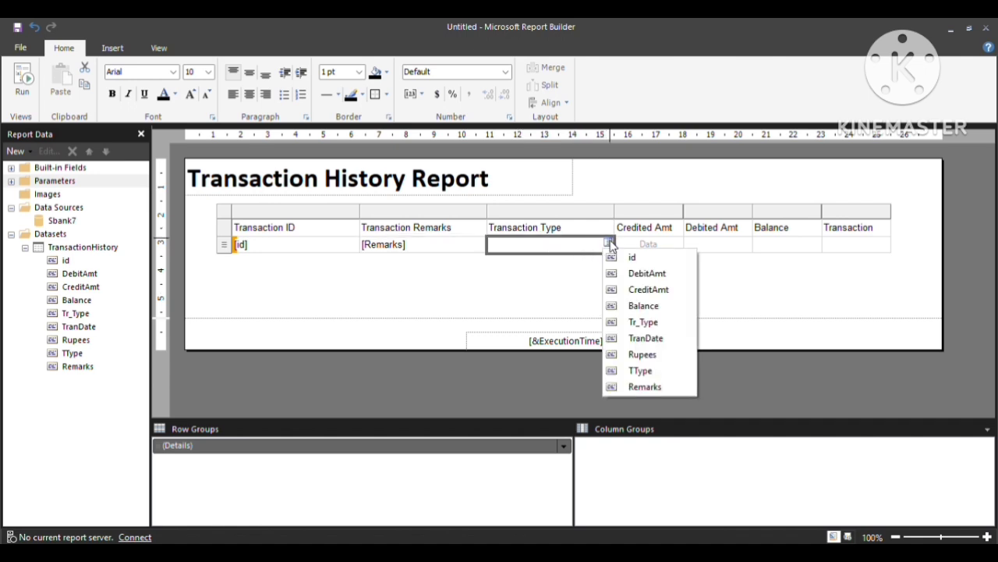
left_click(641, 322)
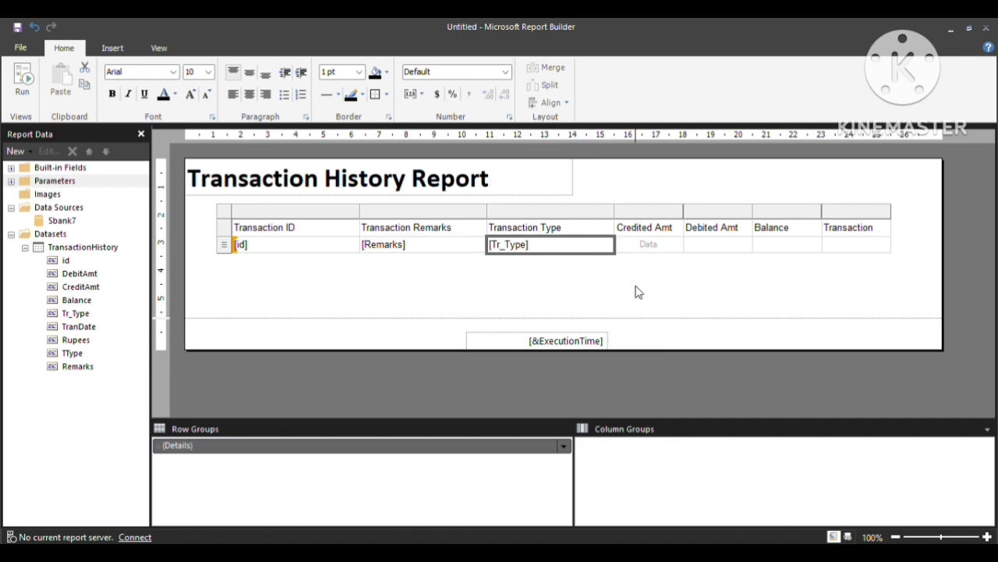
left_click(674, 242)
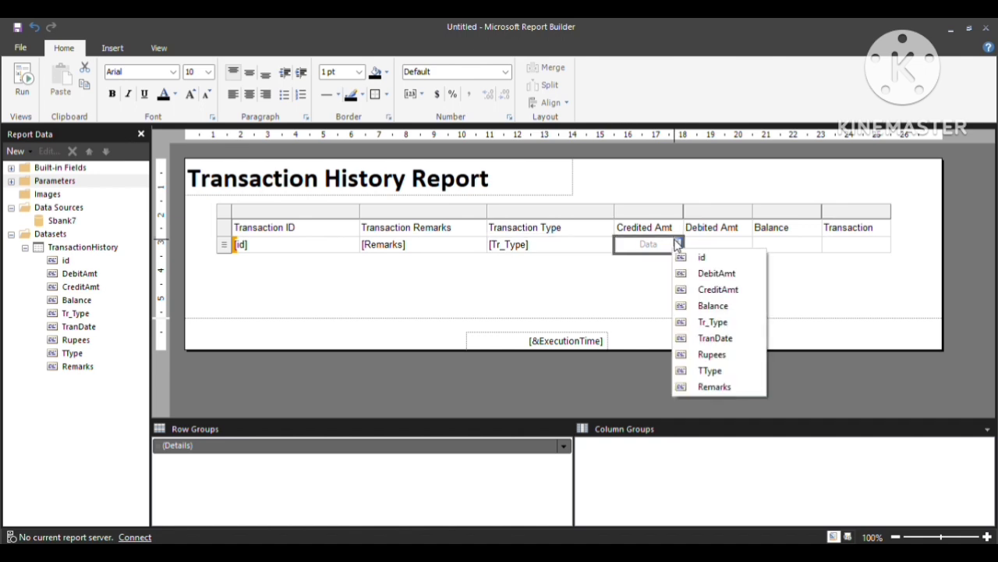
left_click(689, 290)
Bind Debited Amt, Balance and Transaction cells to DebitAmt, Balance and TranDate, then save.
left_click(746, 243)
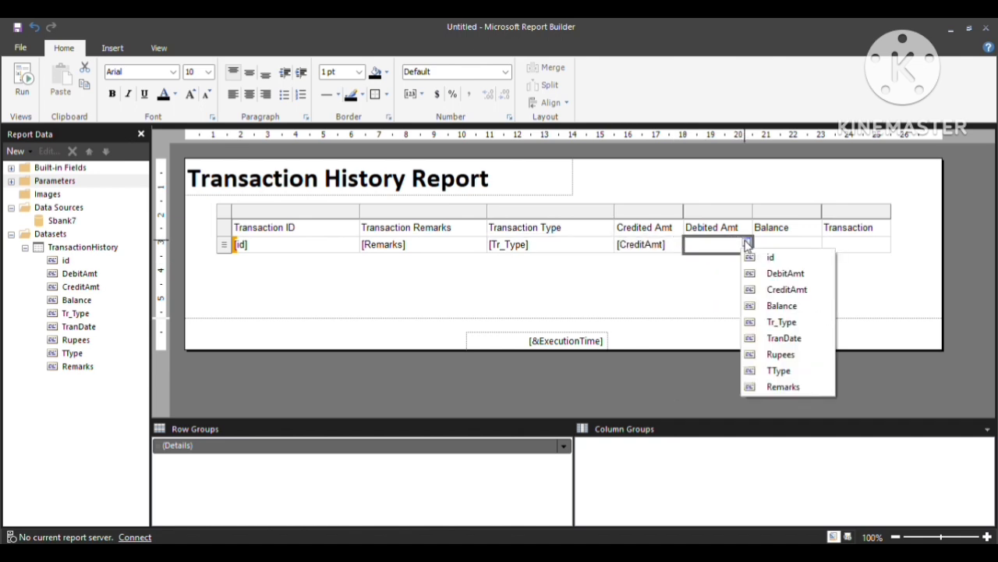
left_click(757, 273)
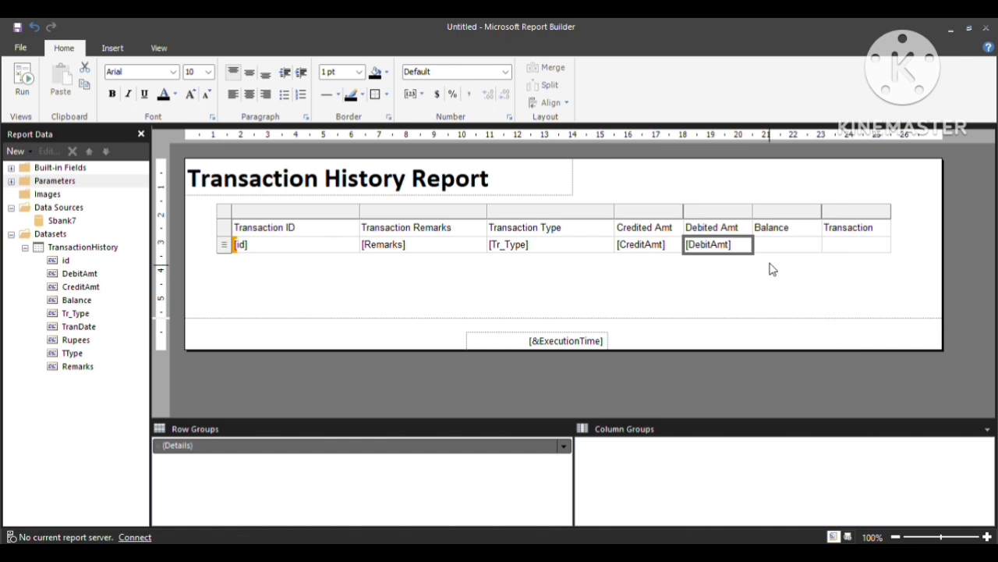
left_click(792, 251)
left_click(816, 243)
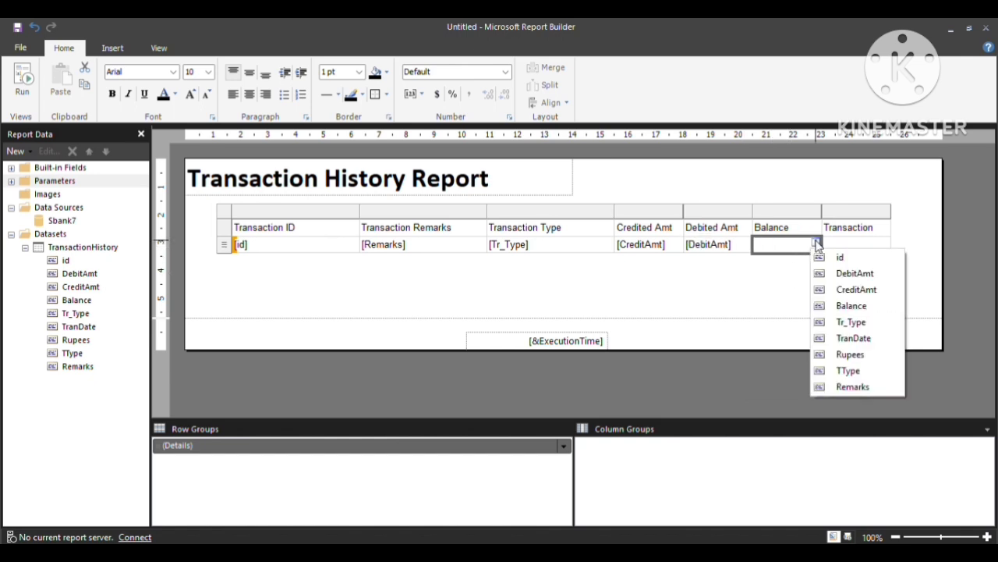
left_click(830, 307)
left_click(863, 245)
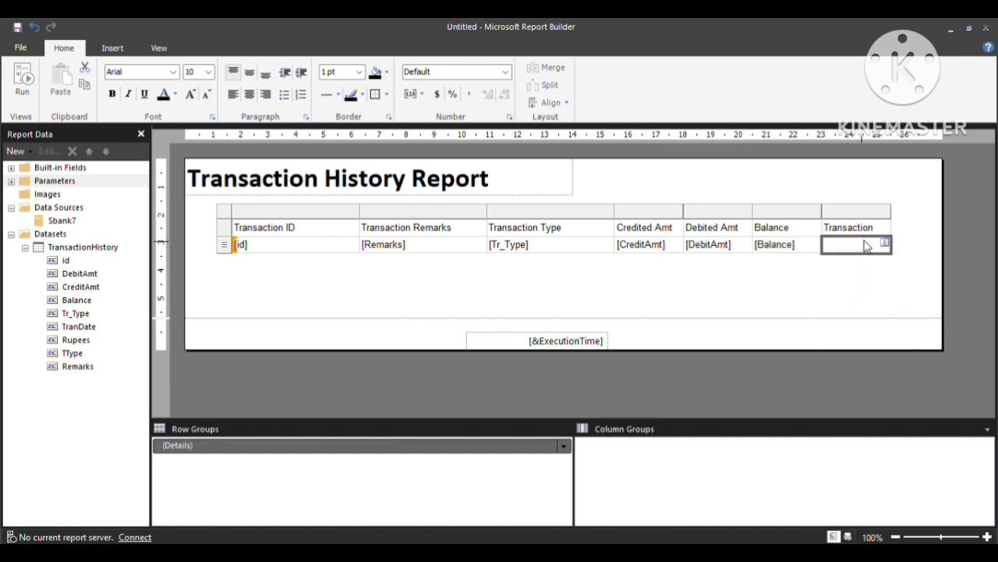
left_click(884, 245)
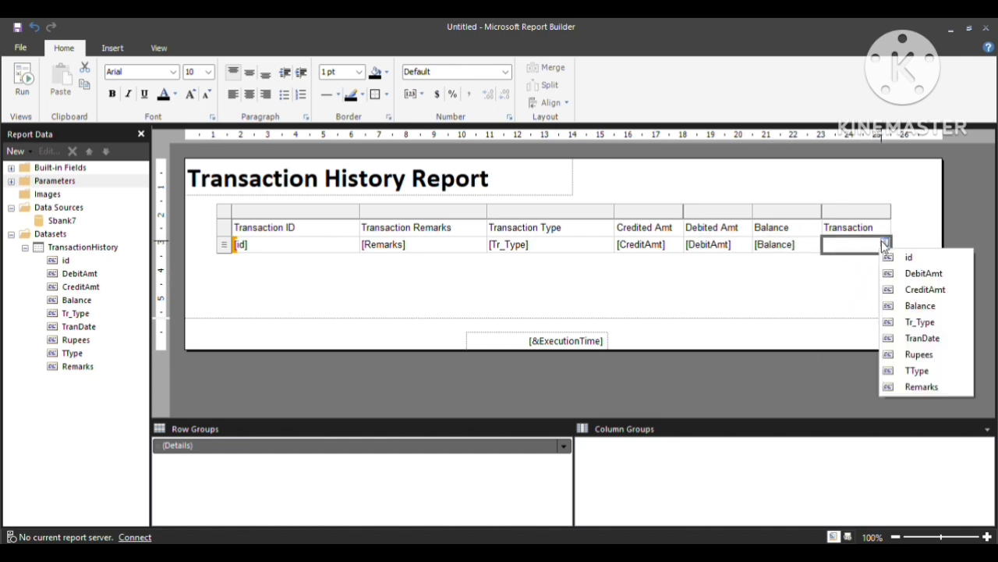
left_click(890, 338)
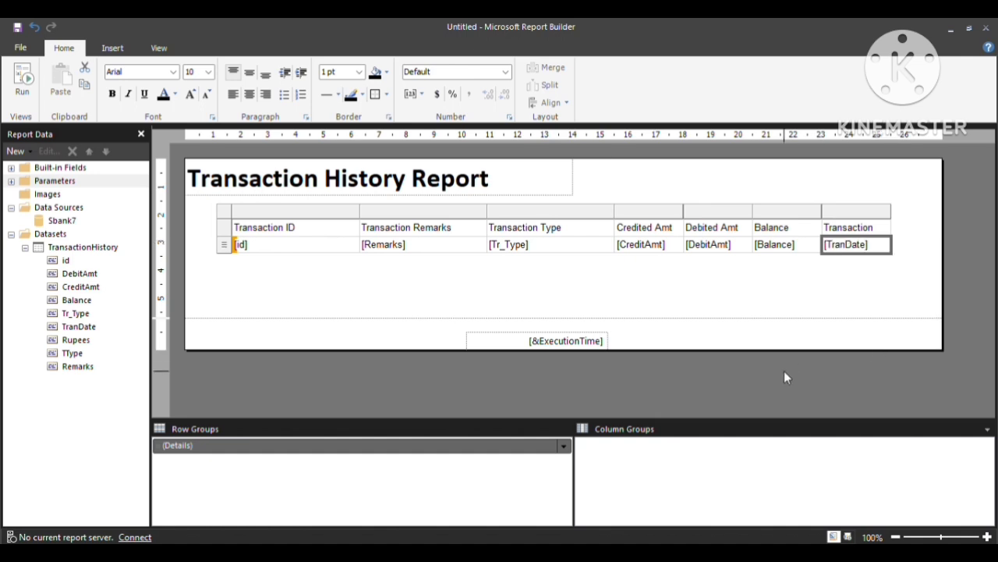
key("ctrl+s")
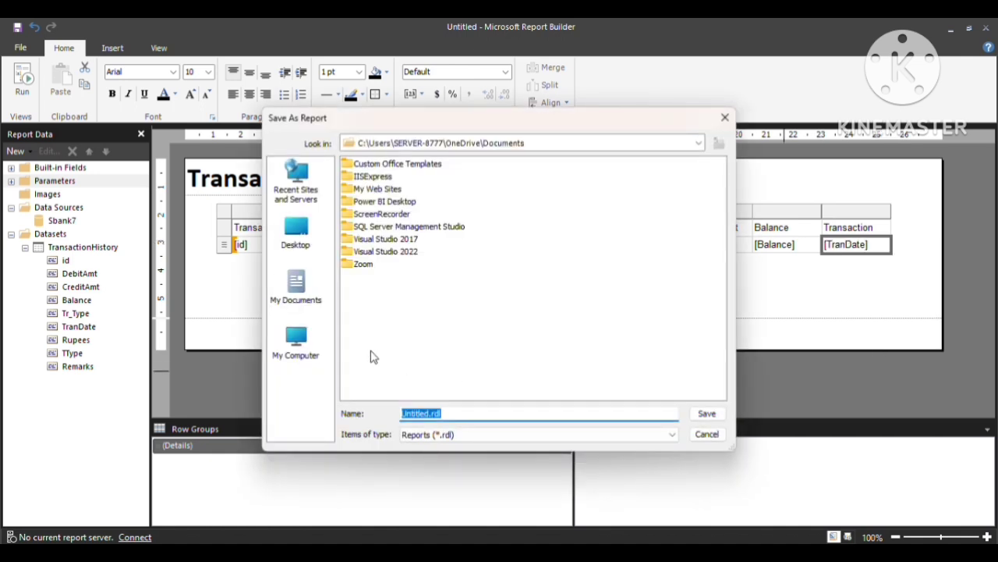
Save the report to the F: drive under the name TransactionHistory, replacing Untitled.
left_click(304, 351)
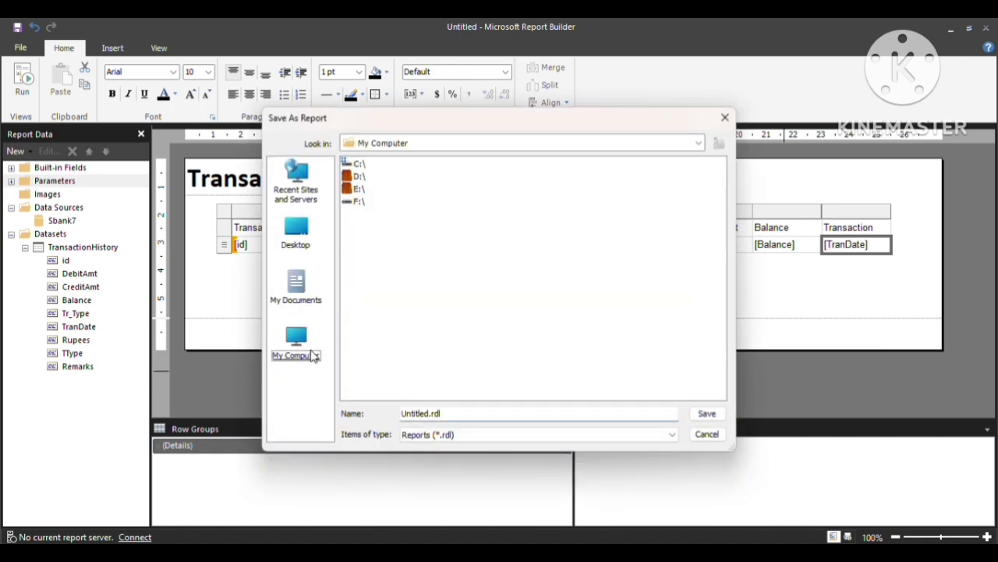
left_click(358, 202)
double_click(358, 203)
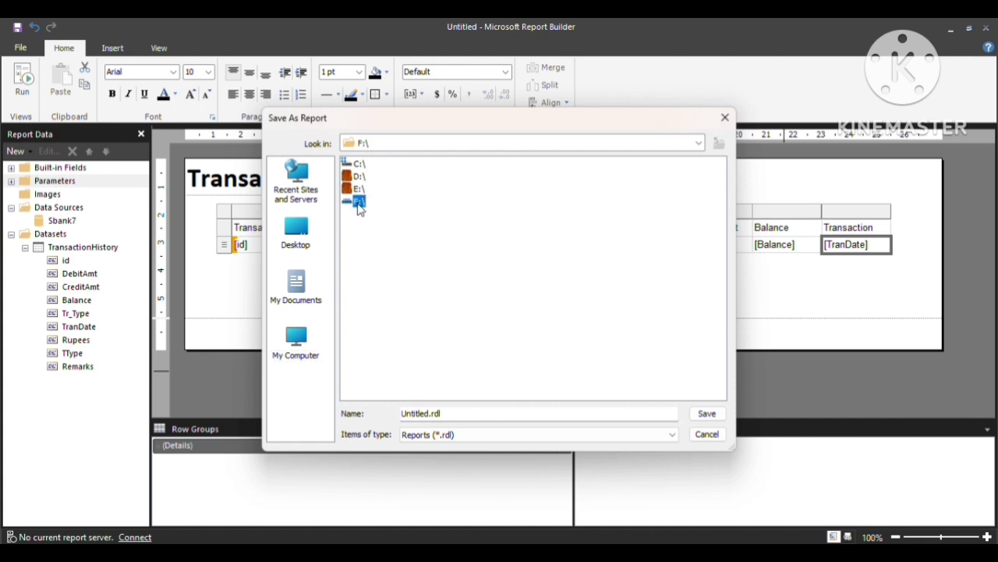
left_click(450, 418)
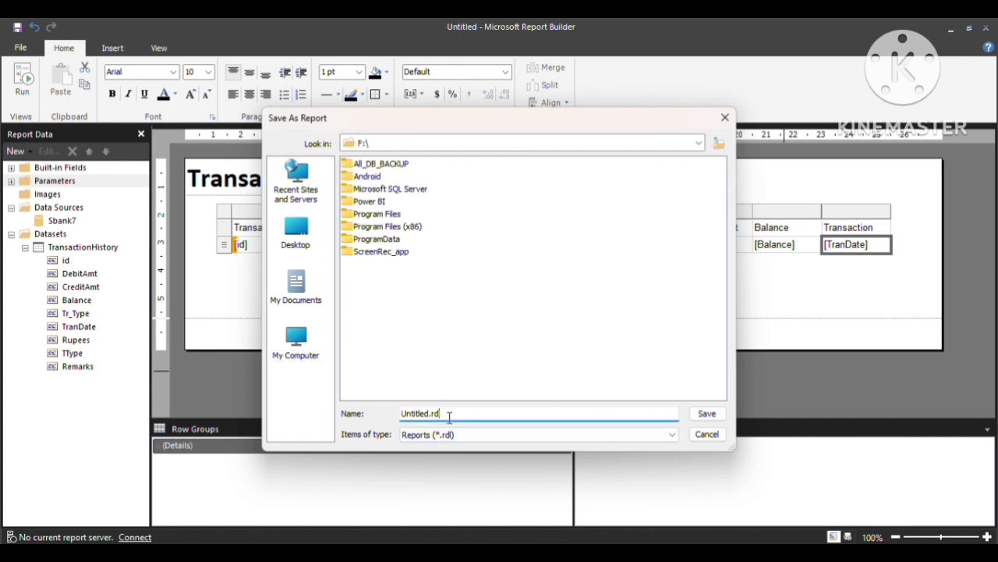
key("Left")
key("Left")
key("Left")
key("Left")
key("BackSpace")
key("BackSpace")
key("BackSpace")
key("BackSpace")
key("BackSpace")
key("BackSpace")
key("BackSpace")
key("BackSpace")
type("TransactionHistory")
left_click(707, 414)
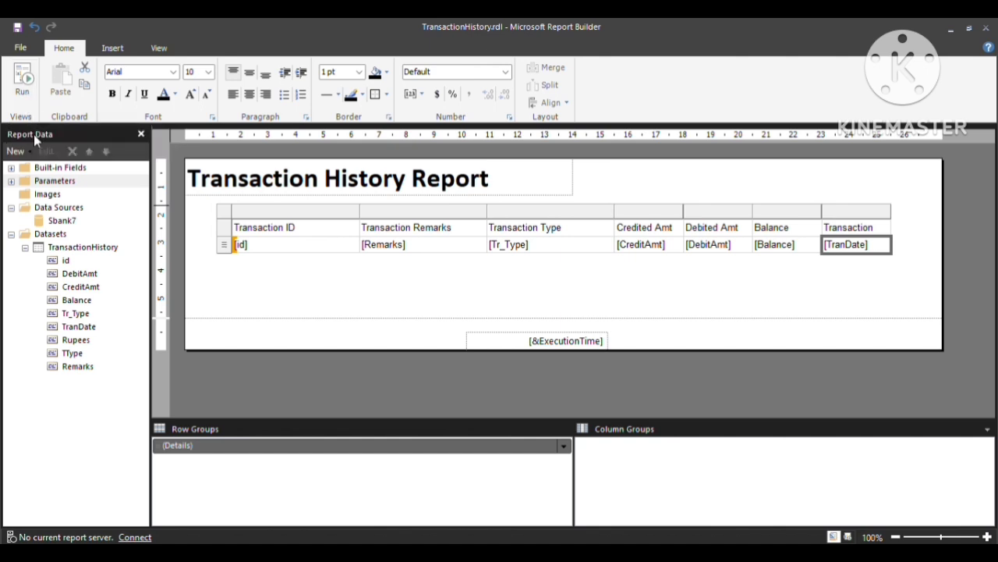
Run the report with CID set to 2 and Flag set to Tran.
left_click(21, 95)
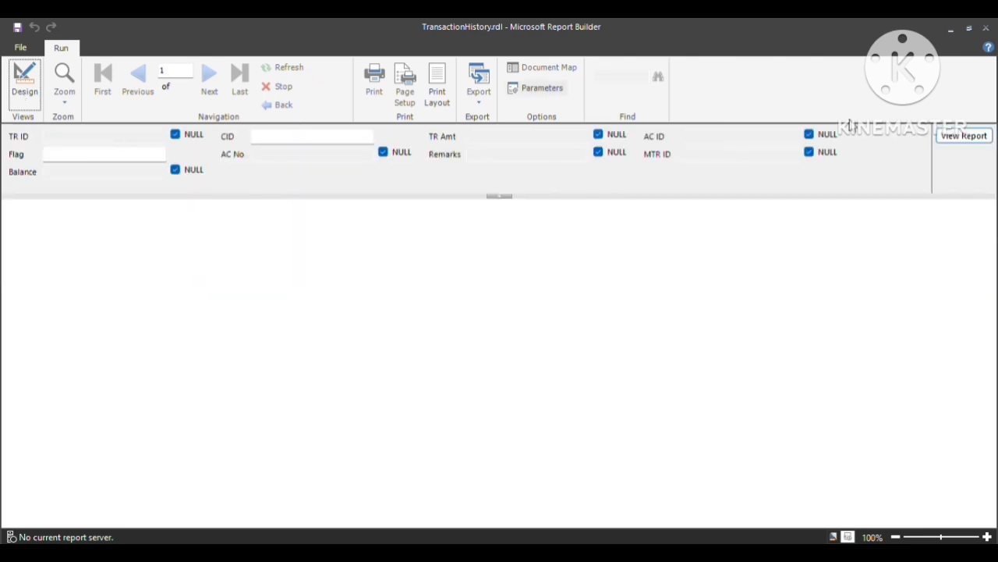
left_click(271, 137)
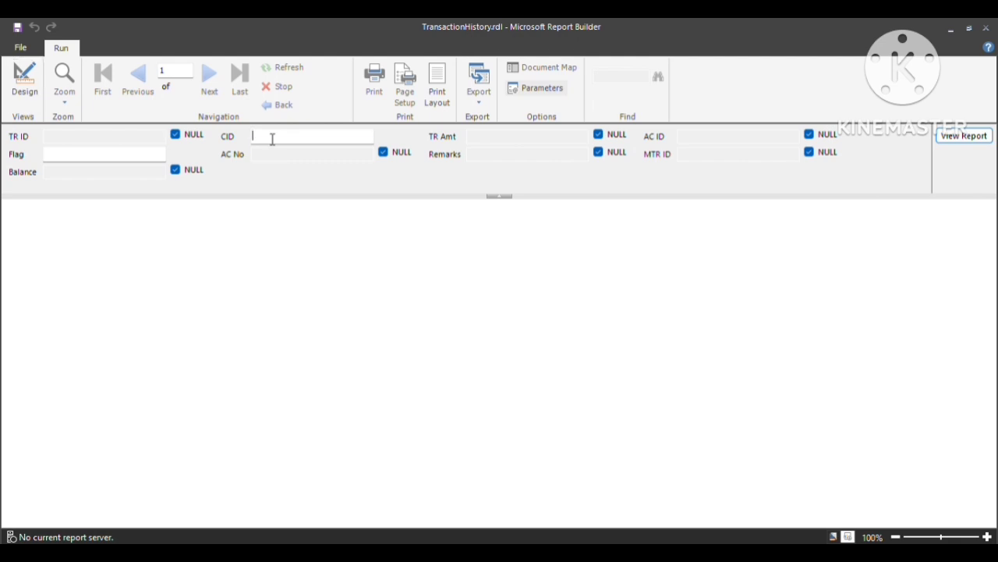
left_click(142, 159)
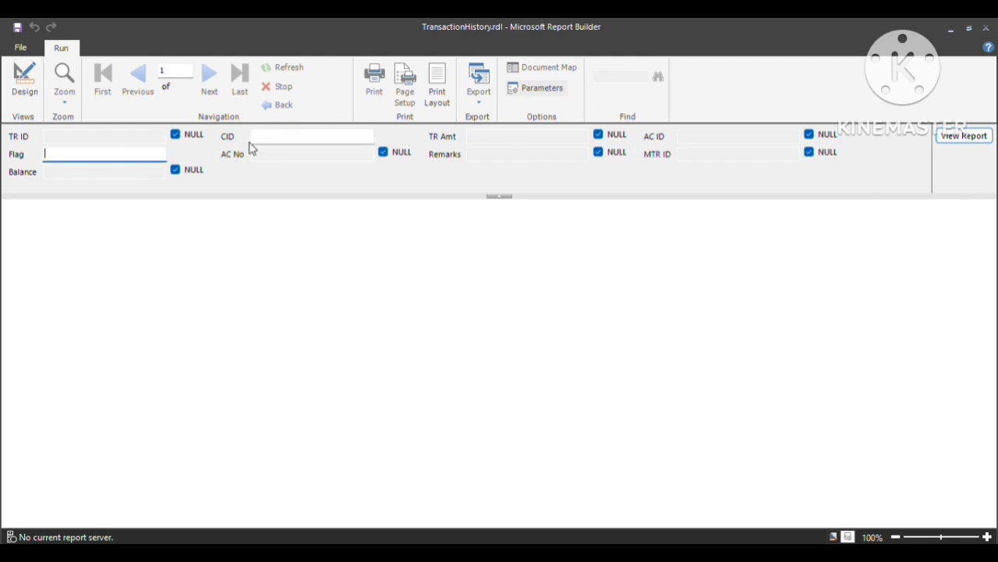
left_click(289, 134)
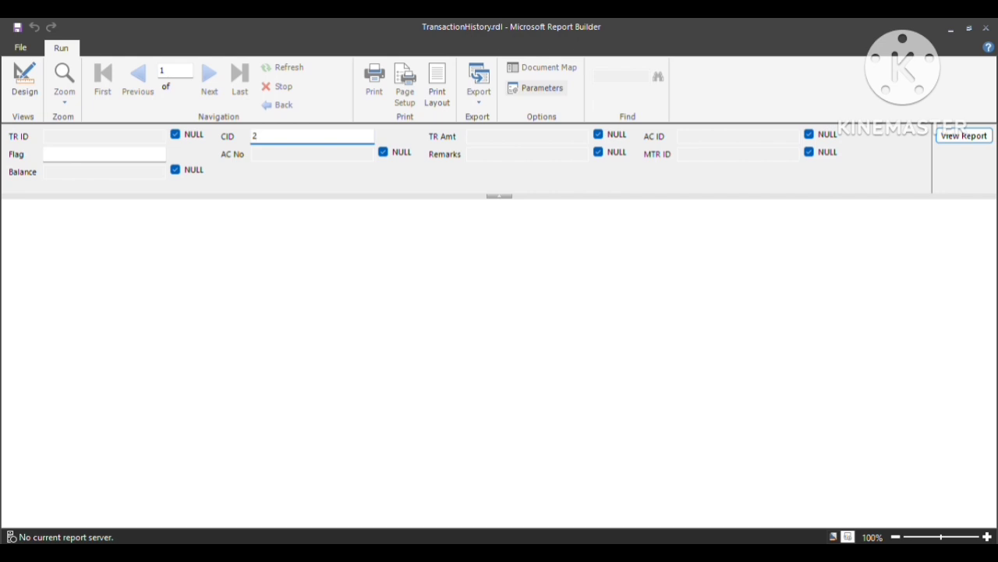
left_click(122, 154)
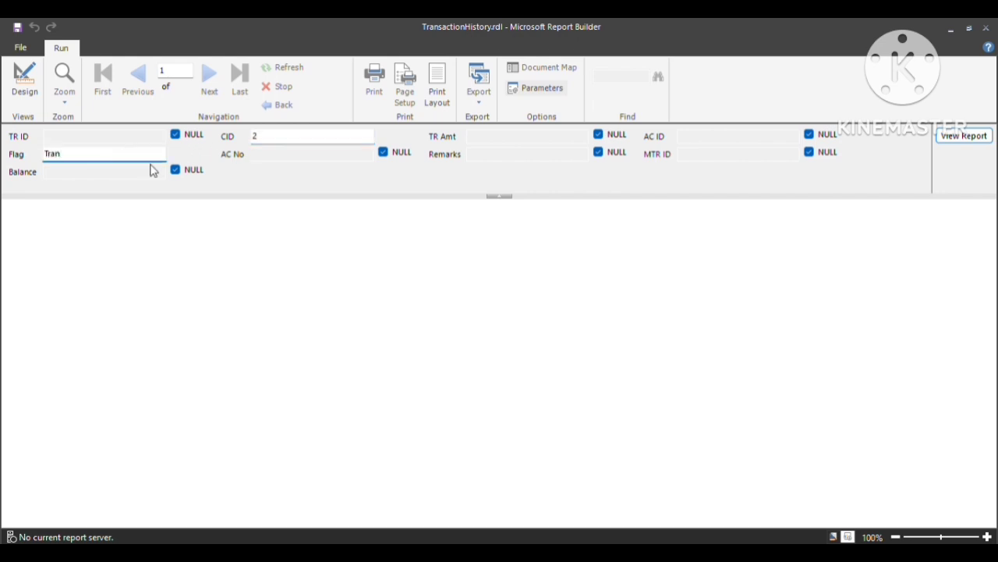
left_click(971, 139)
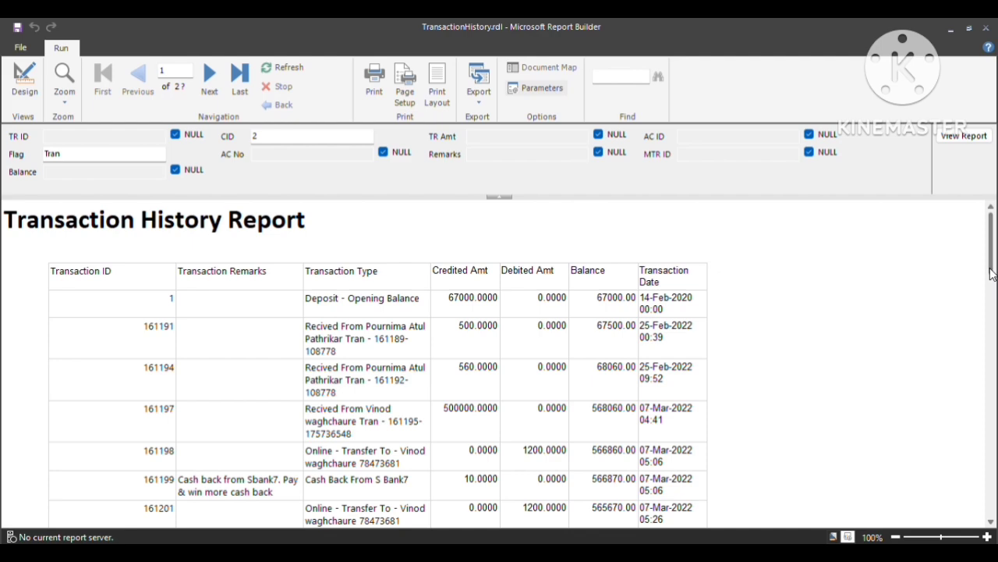
scroll(991, 273, "down", 1)
scroll(992, 273, "down", 1)
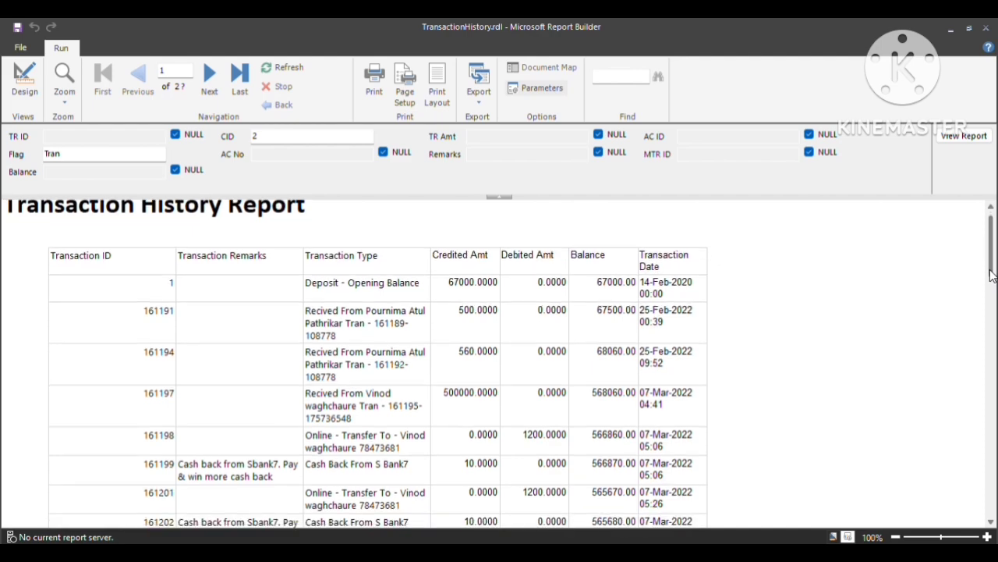
left_click_drag(990, 273, 993, 508)
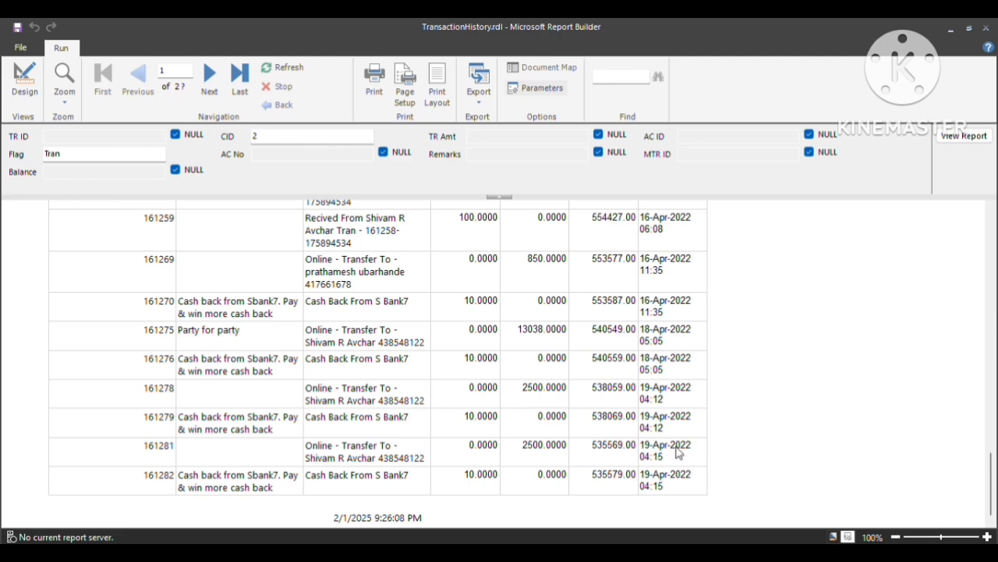
scroll(992, 458, "up", 1)
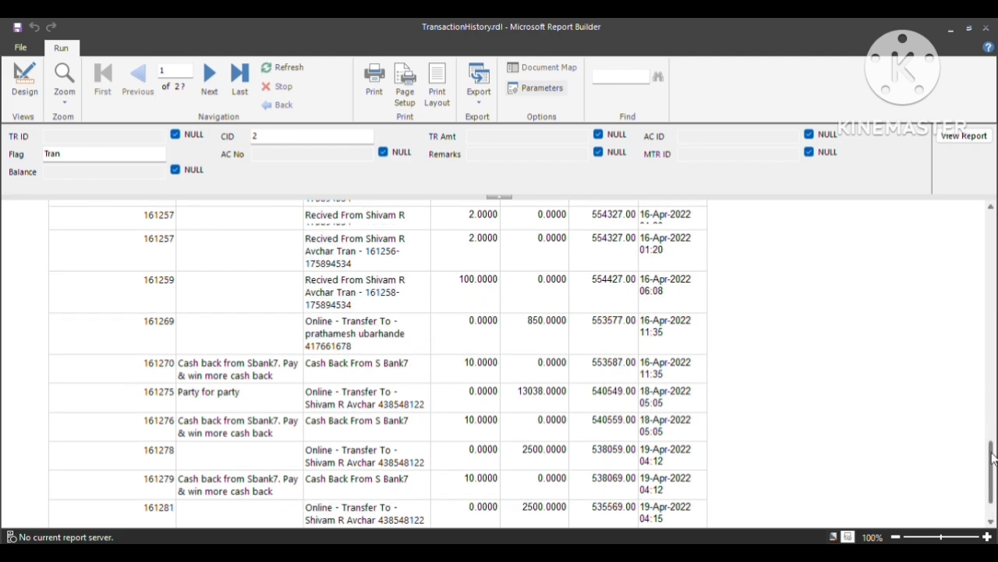
scroll(992, 458, "up", 5)
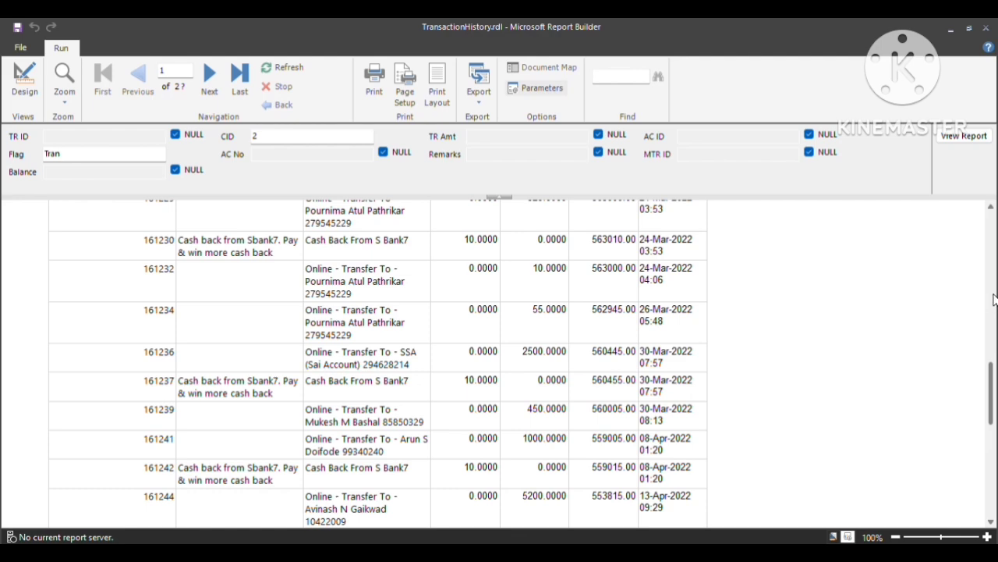
scroll(992, 241, "up", 8)
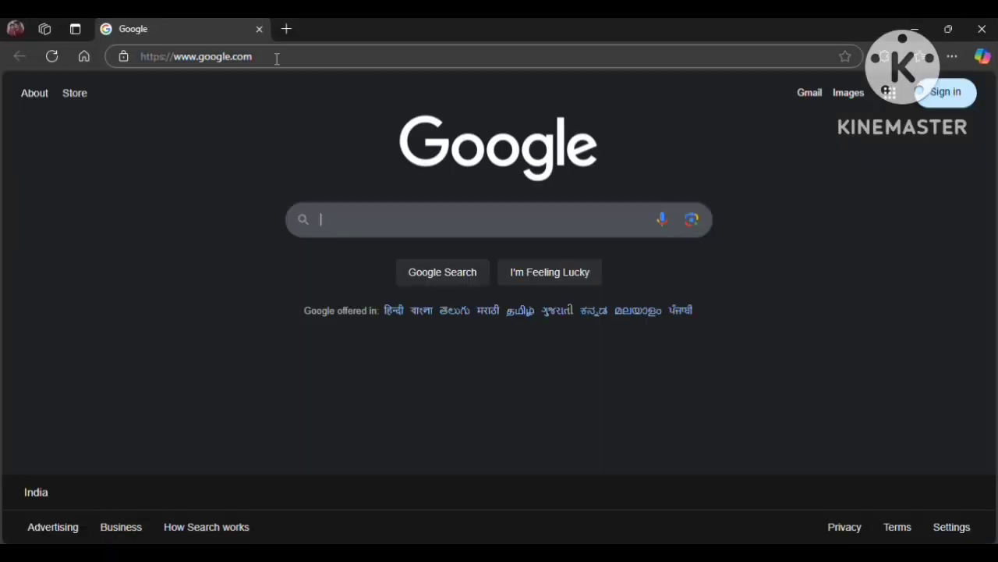
Go to sbank7.somee.com and continue past the expired-certificate privacy warning.
left_click(277, 59)
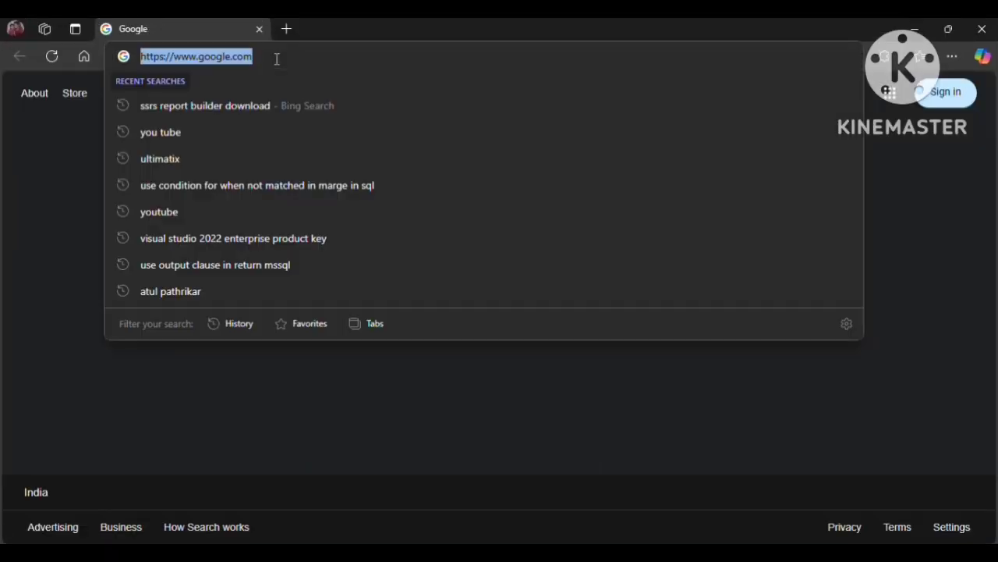
type("sbank7.somee")
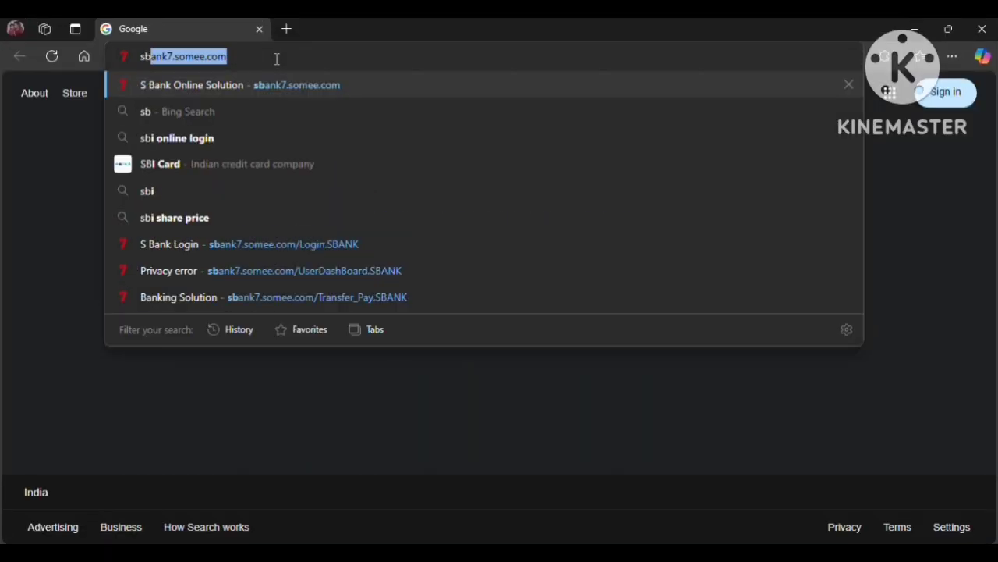
key("Return")
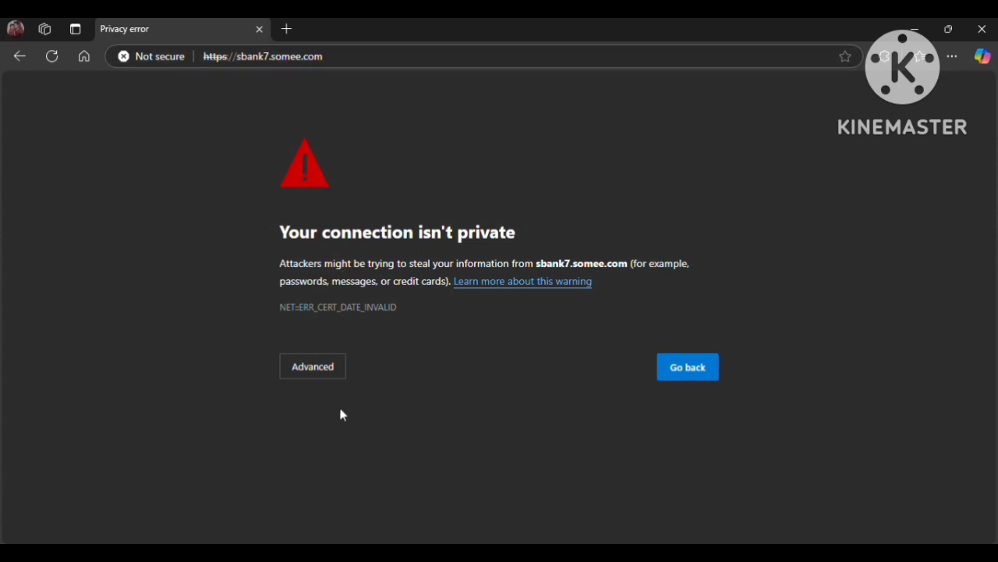
left_click(323, 368)
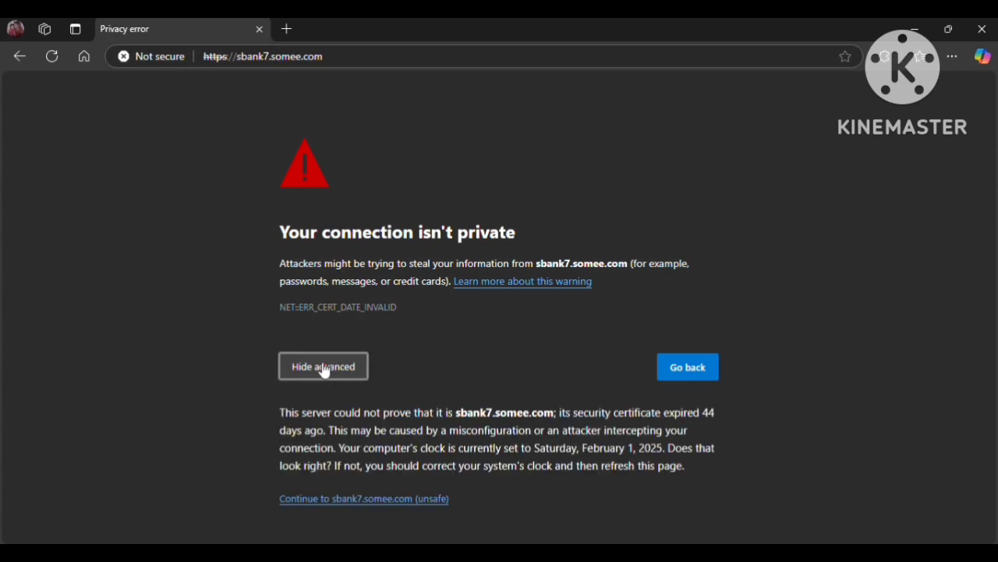
left_click(393, 497)
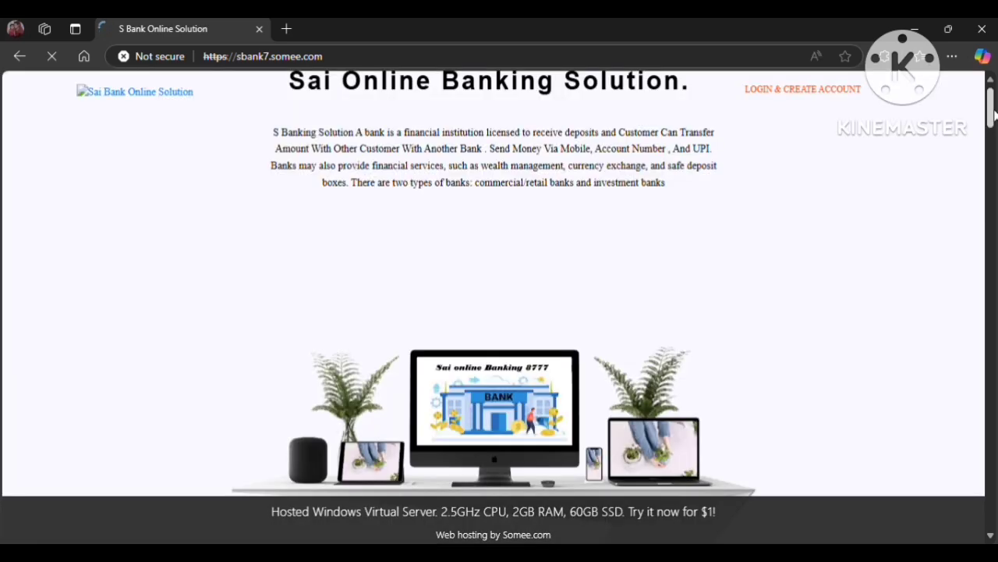
left_click_drag(992, 113, 992, 445)
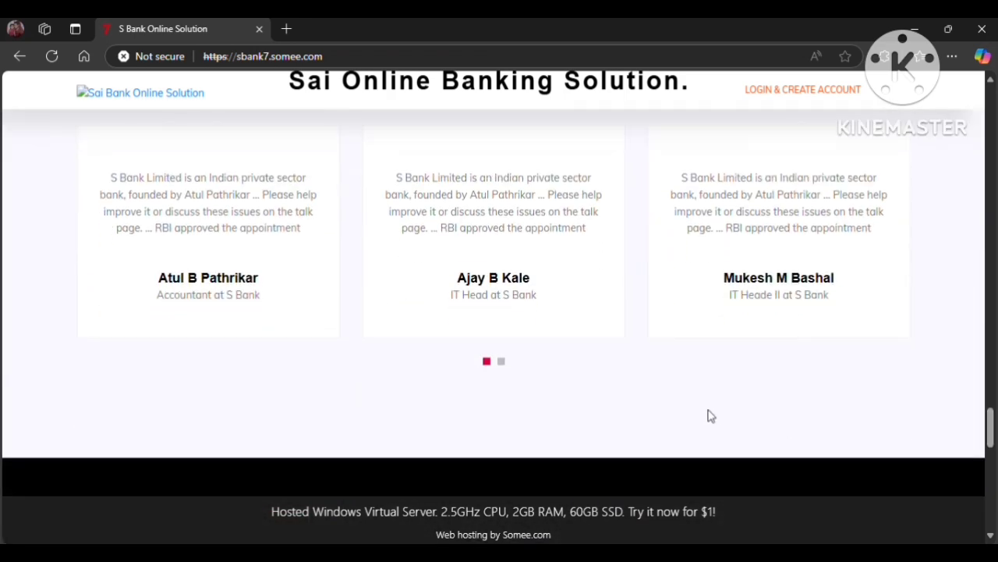
left_click(502, 362)
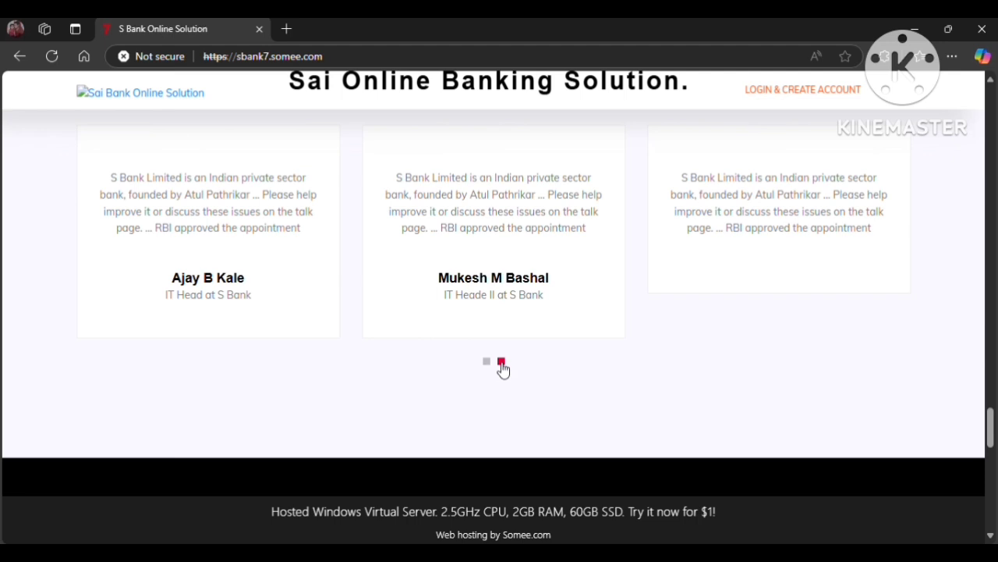
left_click(487, 363)
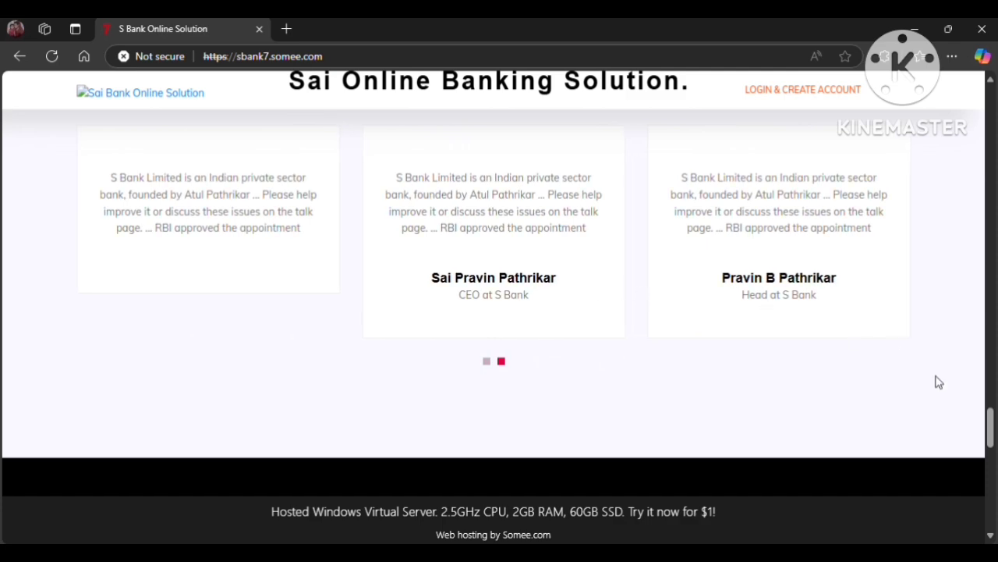
left_click_drag(993, 428, 991, 156)
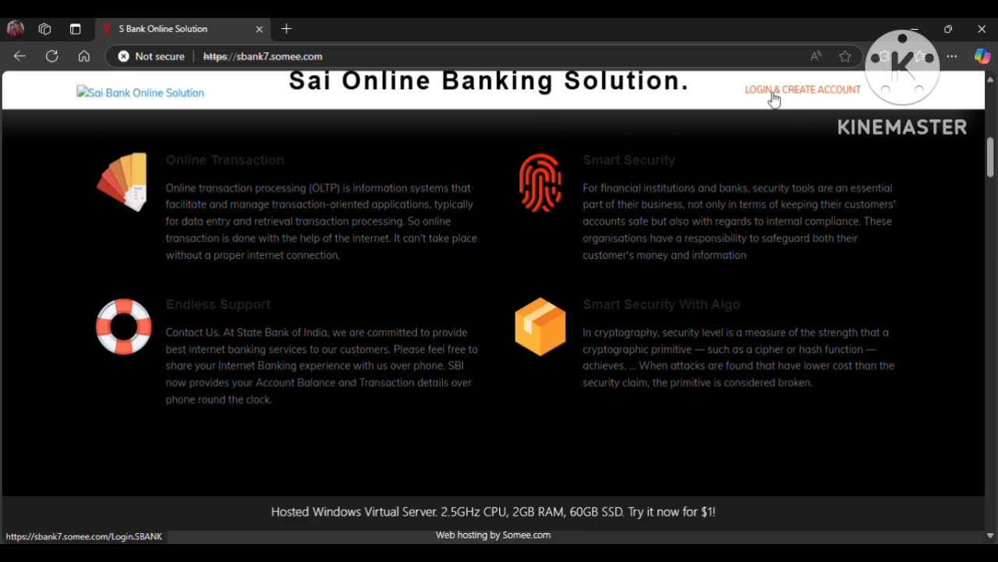
Sign in on the login page with the customer's e-mail, password and the Customer role.
left_click(773, 98)
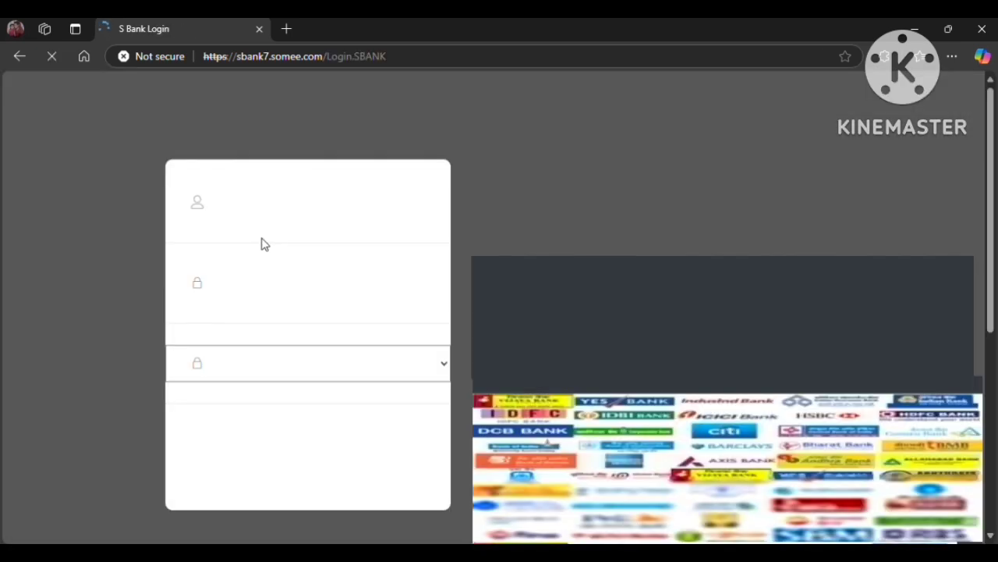
left_click(243, 207)
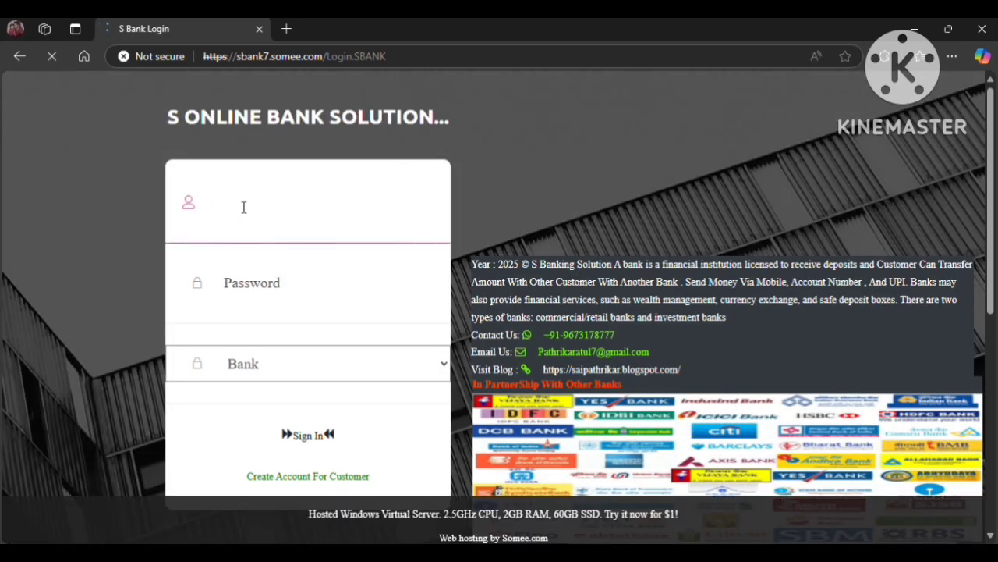
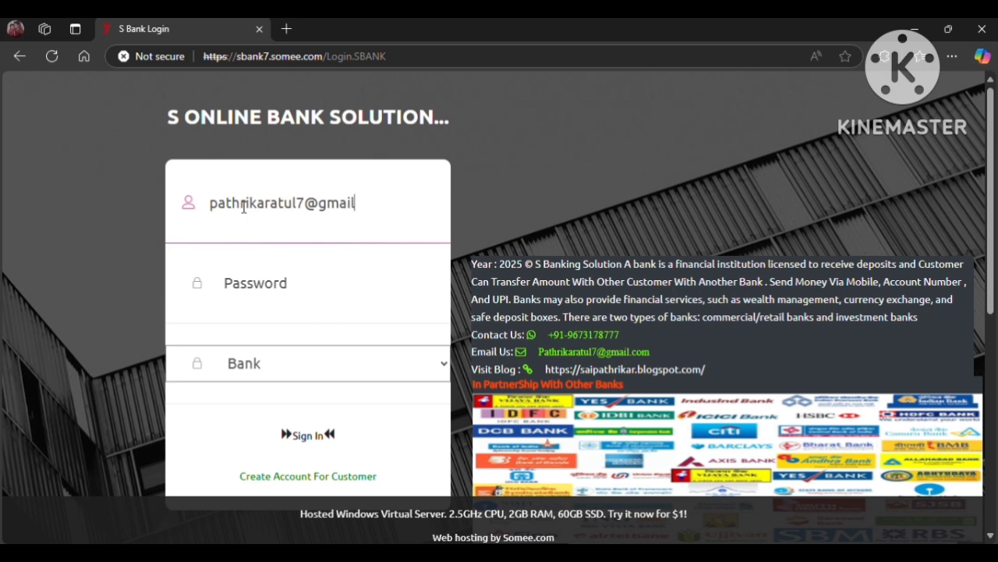
key("Tab")
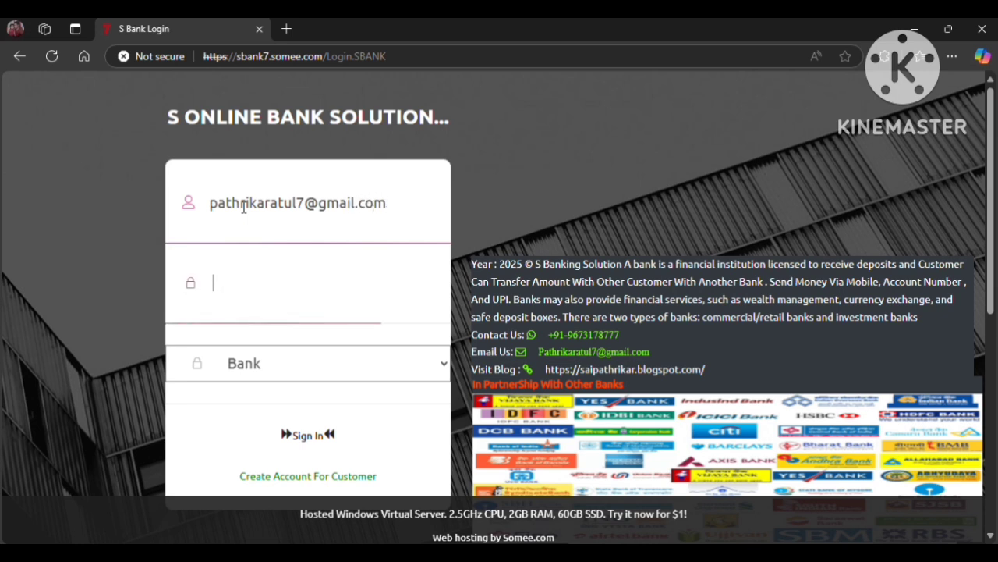
type("123")
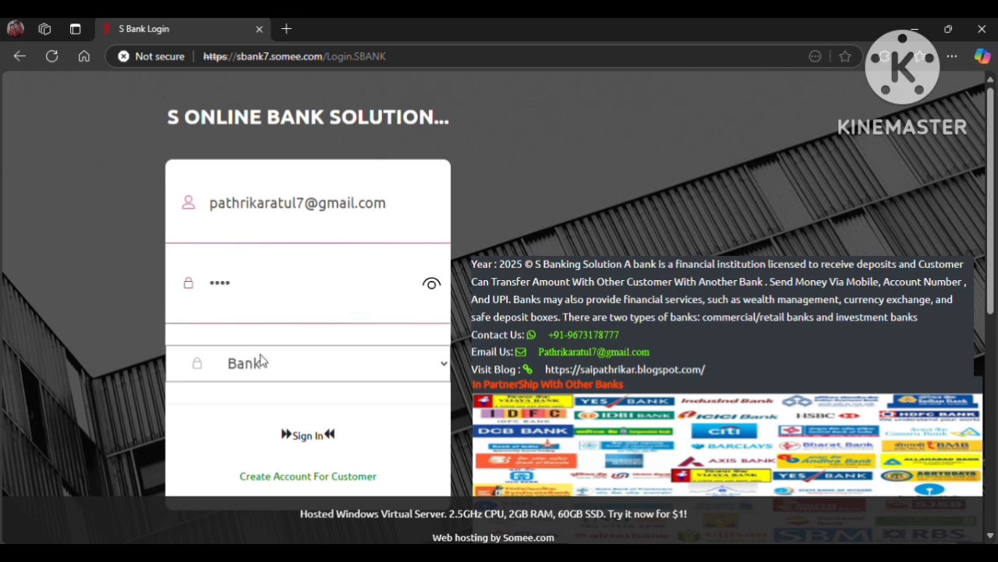
left_click(264, 361)
left_click(263, 422)
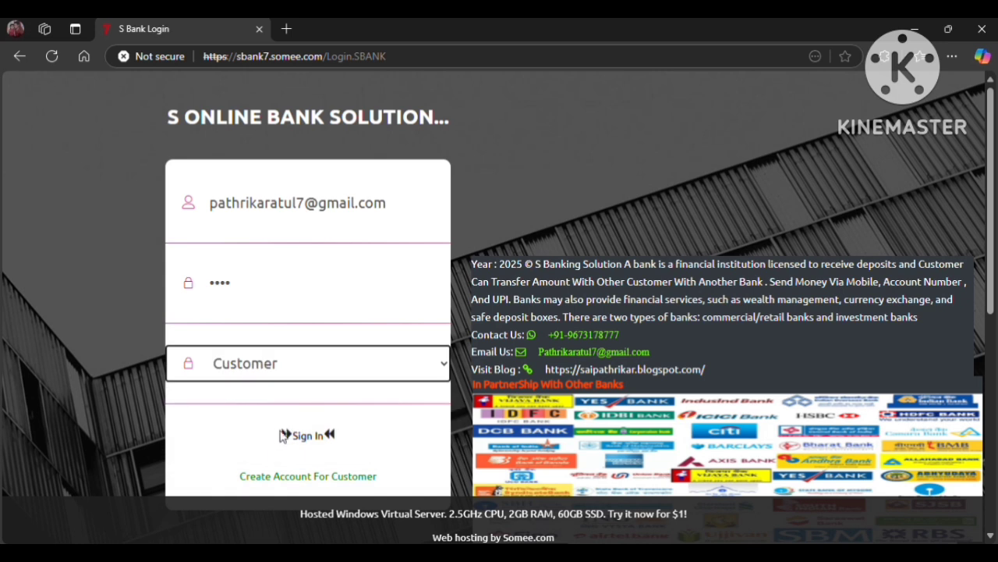
left_click(303, 438)
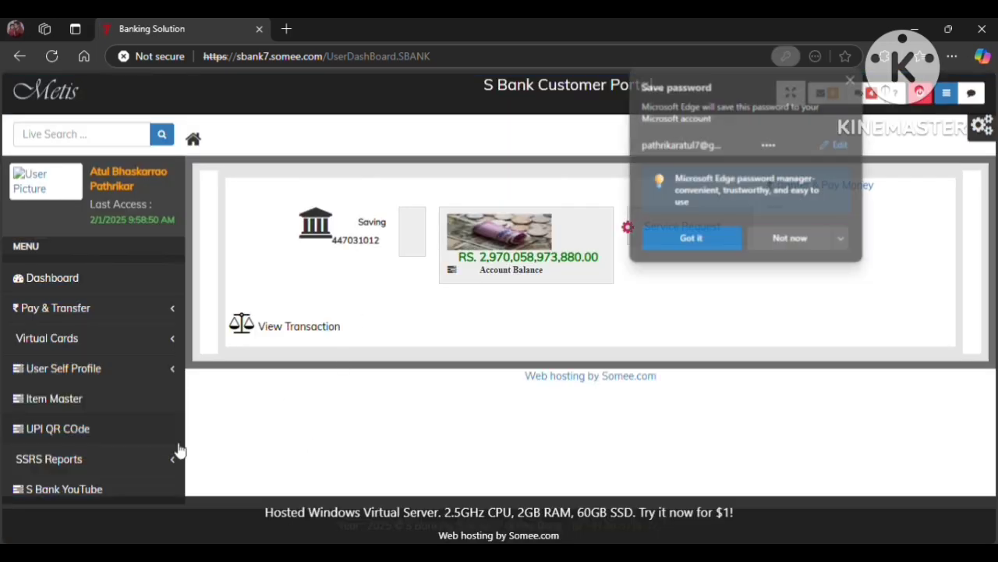
Dismiss the save-password prompt and open the Transaction Report under SSRS Reports.
left_click(789, 230)
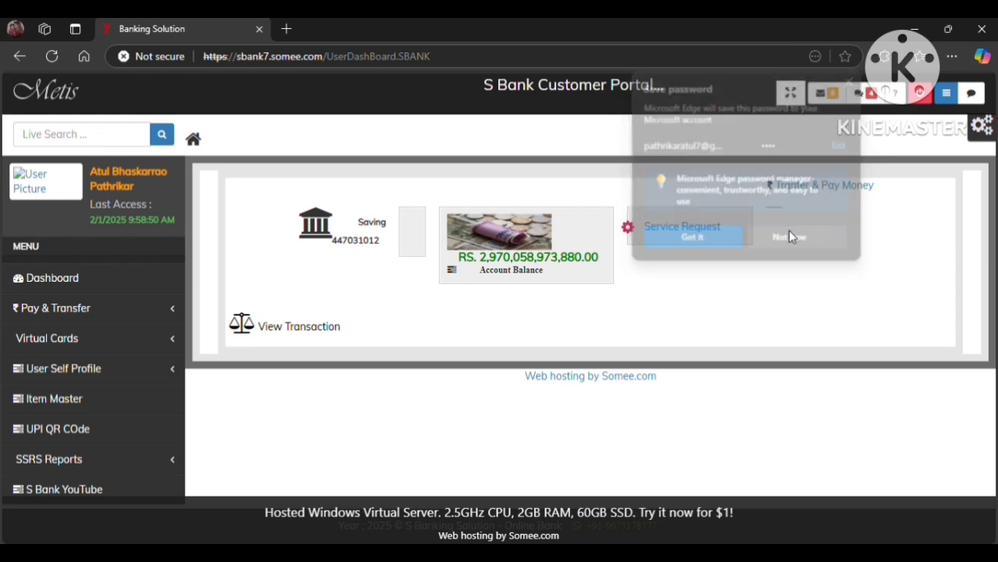
left_click(39, 460)
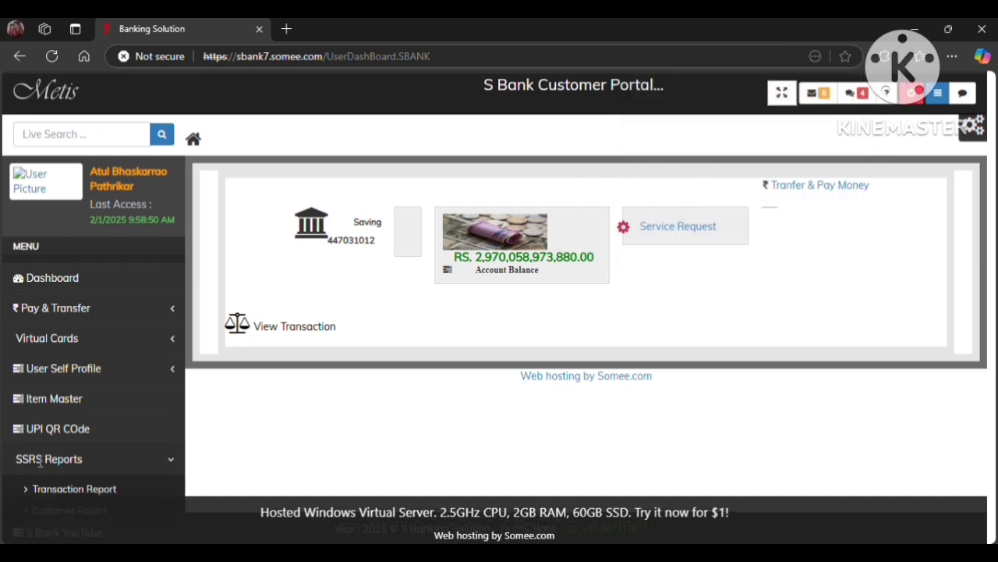
left_click(100, 489)
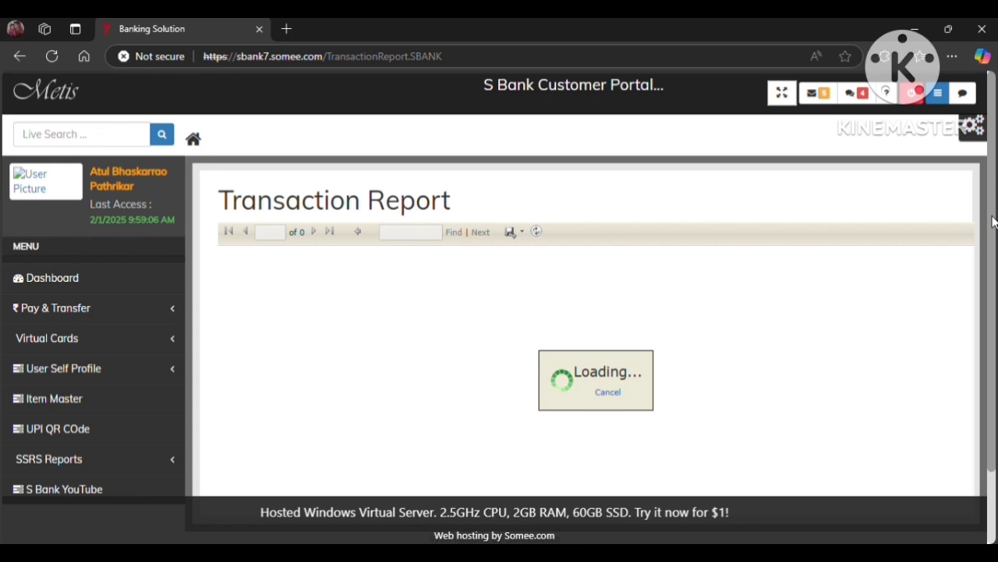
left_click_drag(992, 218, 994, 238)
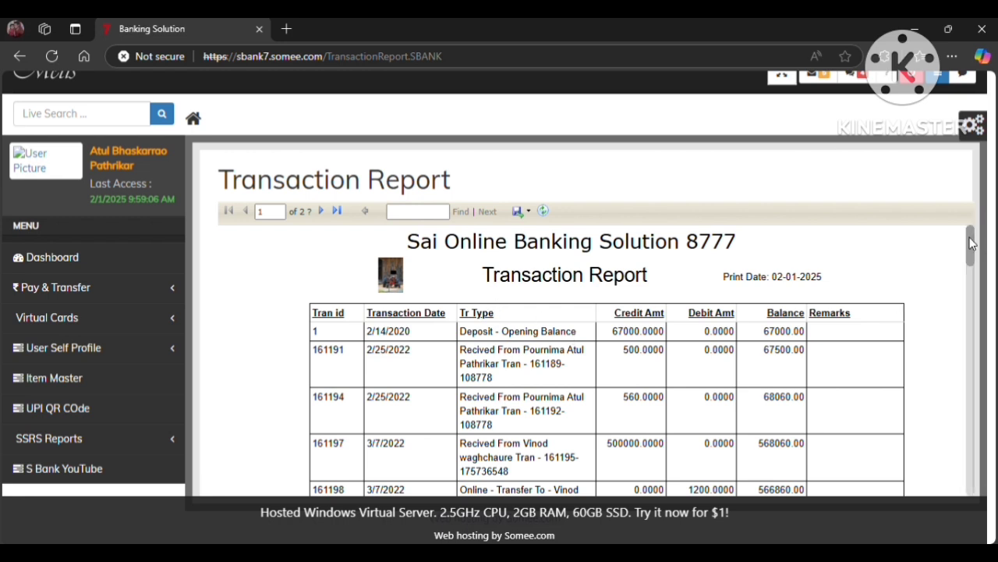
Check the export options and scroll the transactions, then return to Requirement 6.txt.
left_click(521, 213)
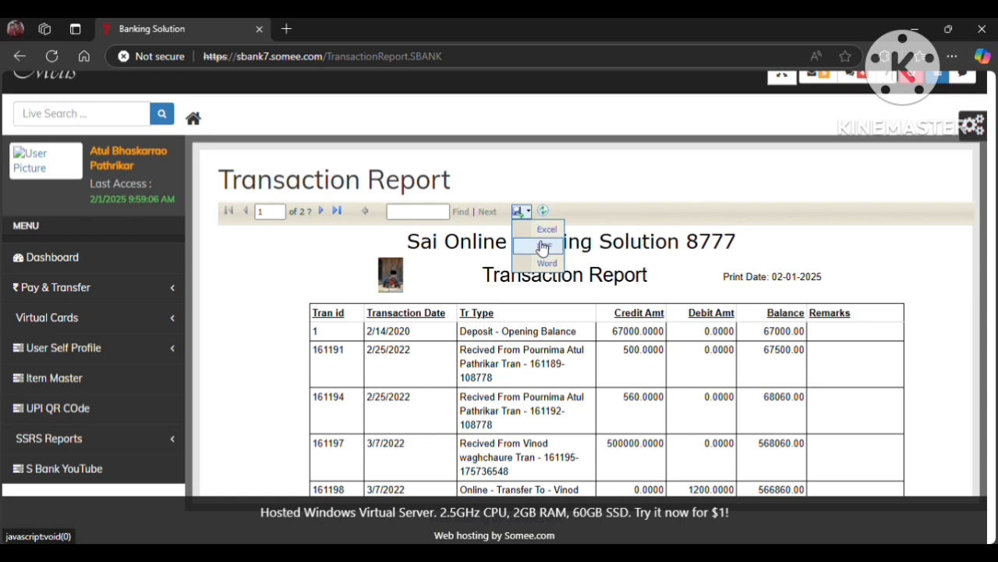
left_click(974, 291)
scroll(971, 291, "down", 5)
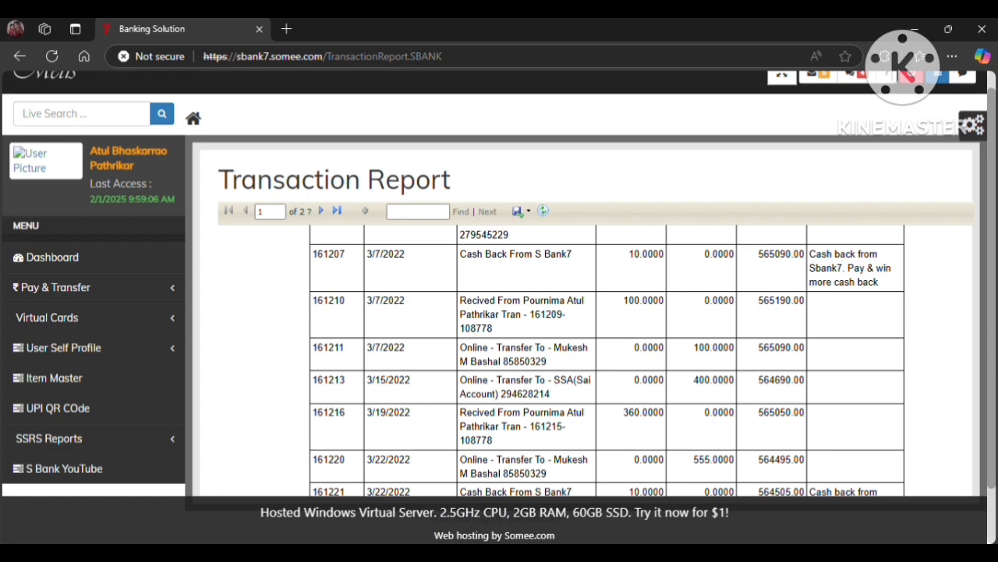
left_click_drag(994, 372, 994, 447)
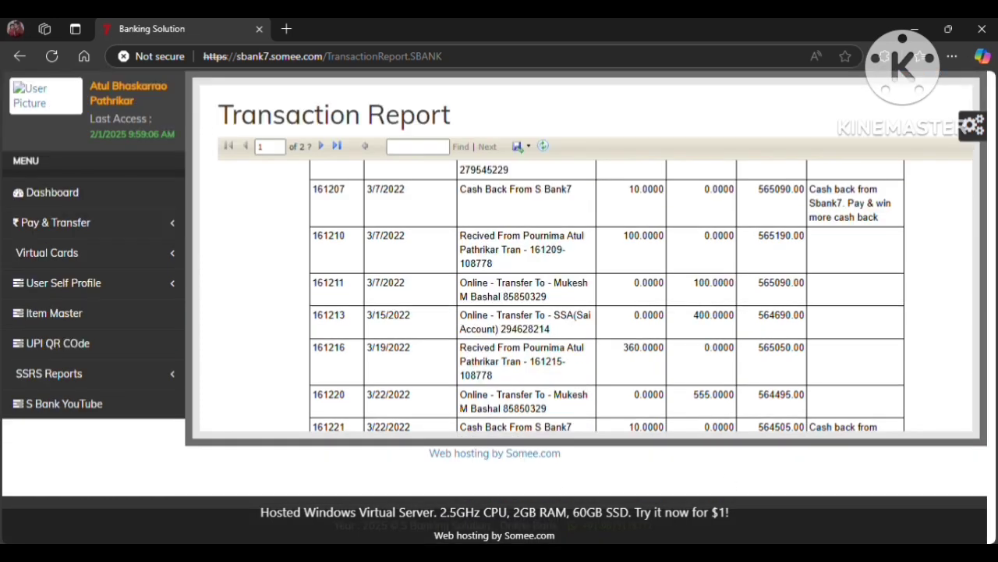
mouse_move(505, 554)
left_click(505, 484)
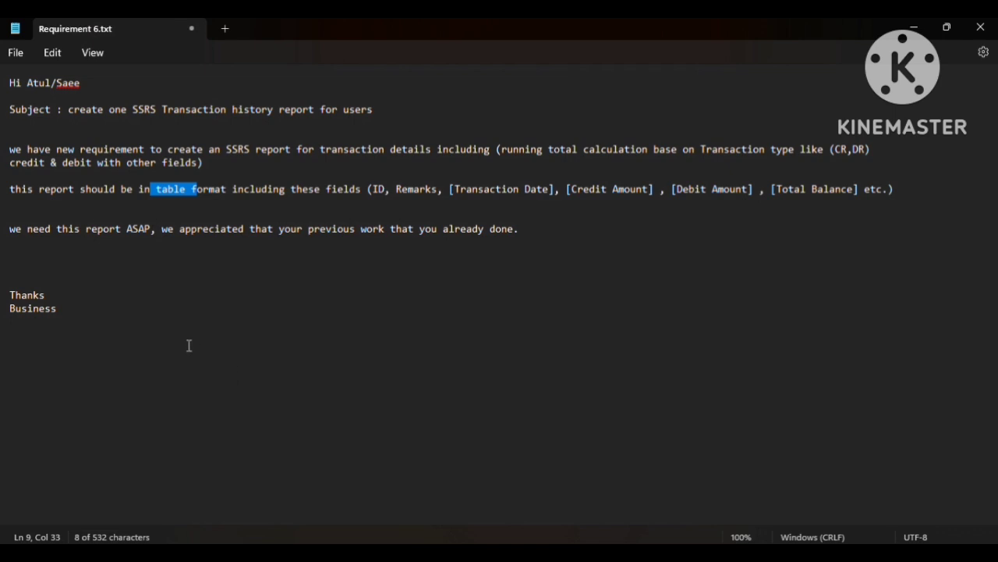
Minimize Report Builder, then add blank lines after Business and type 'thanks'.
left_click(134, 276)
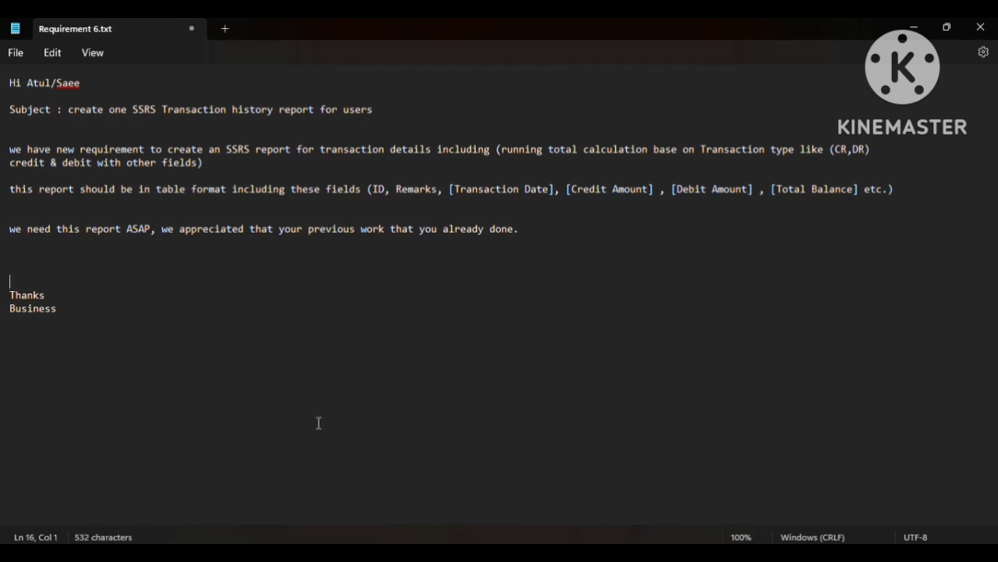
left_click(297, 546)
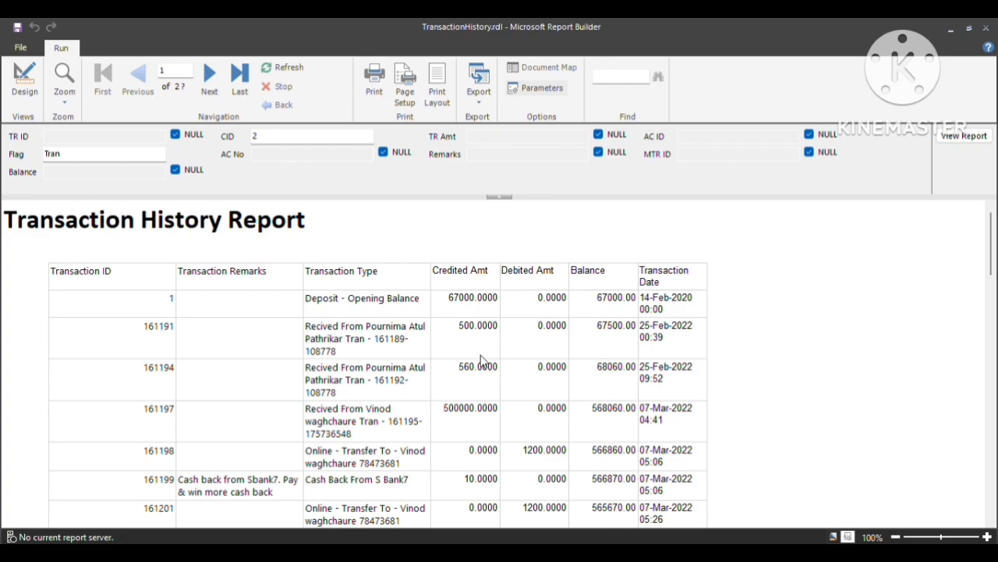
left_click(949, 28)
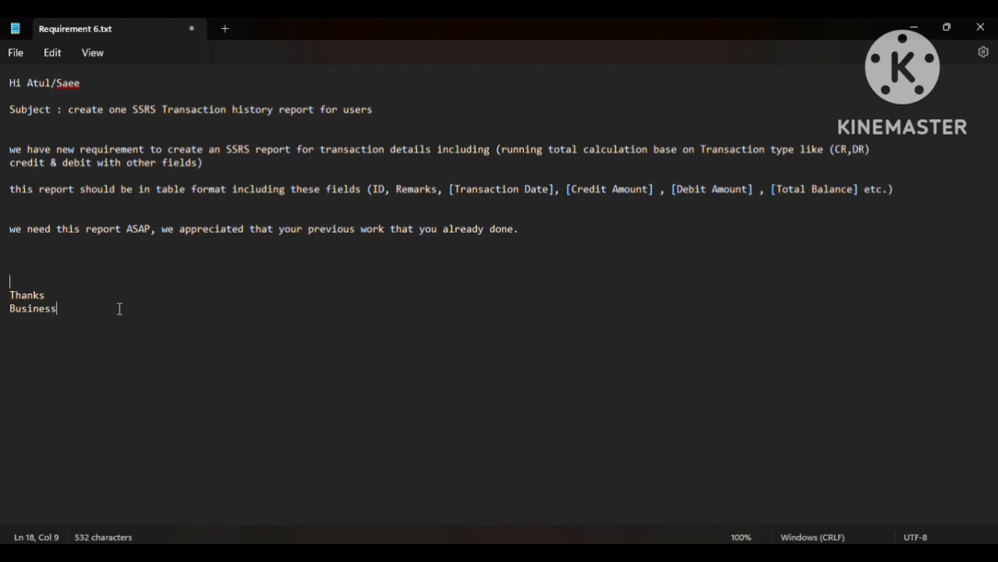
key("Return")
key("Return")
key("Return")
key("Return")
type("thanks")
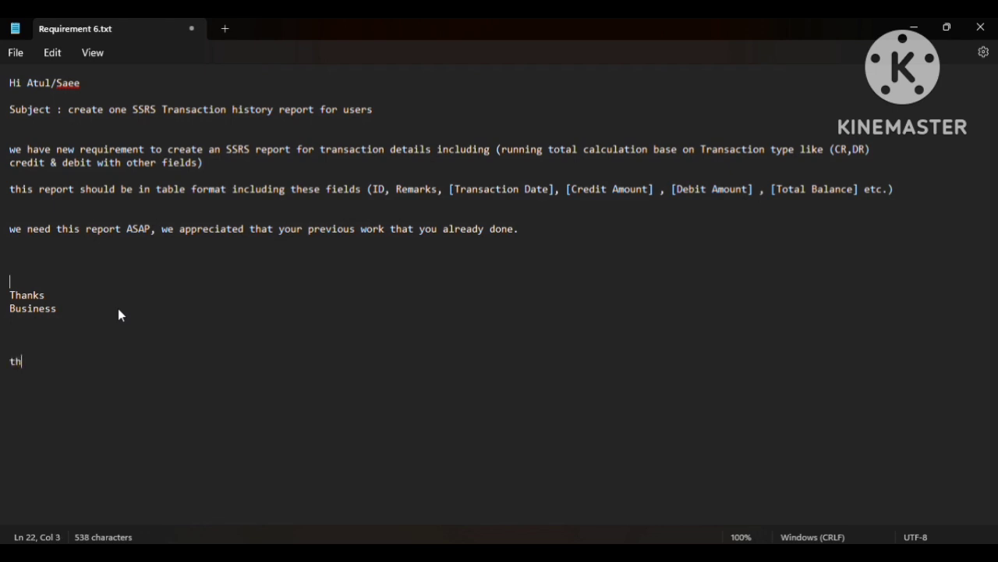